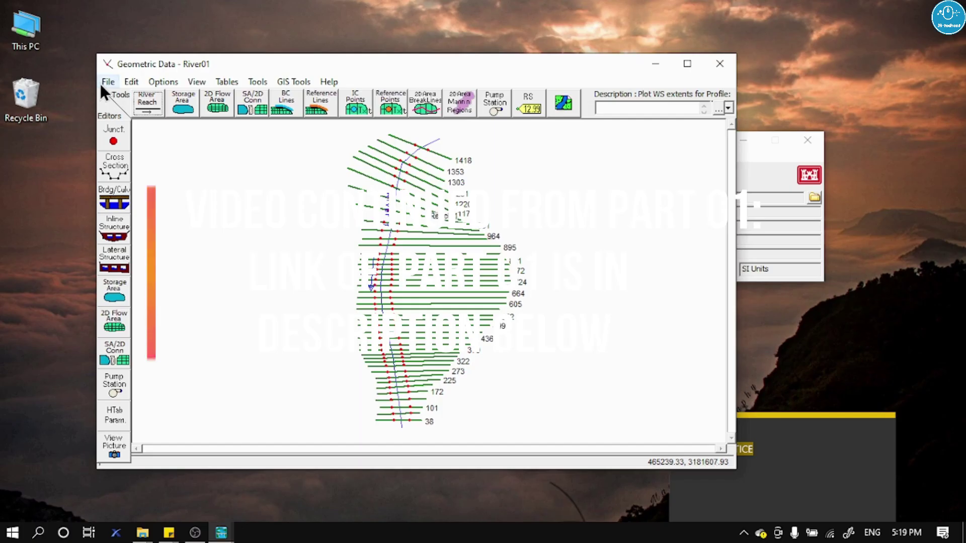
# - Open the River01 geometry file Day1_kailali.g01 and dismiss its load messages
pyautogui.click(107, 82)
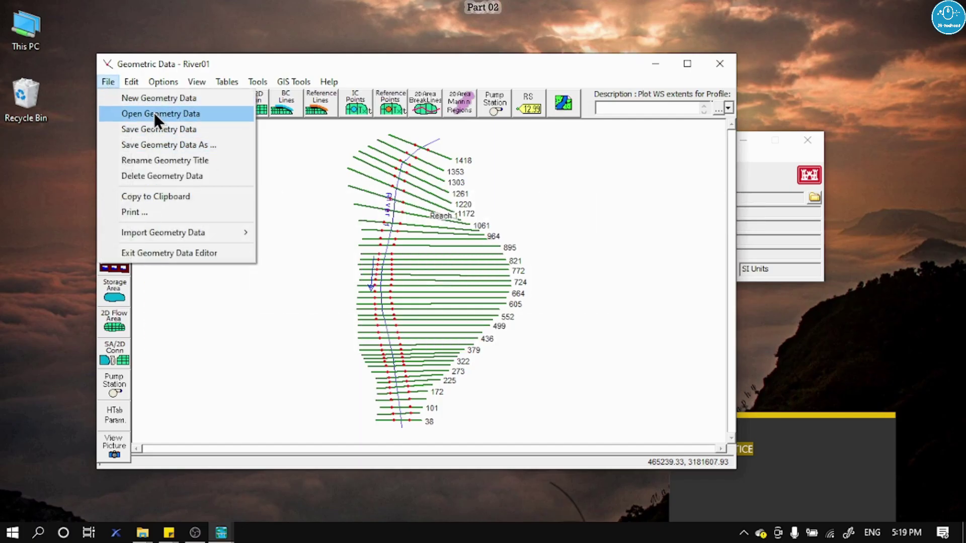
pyautogui.click(169, 115)
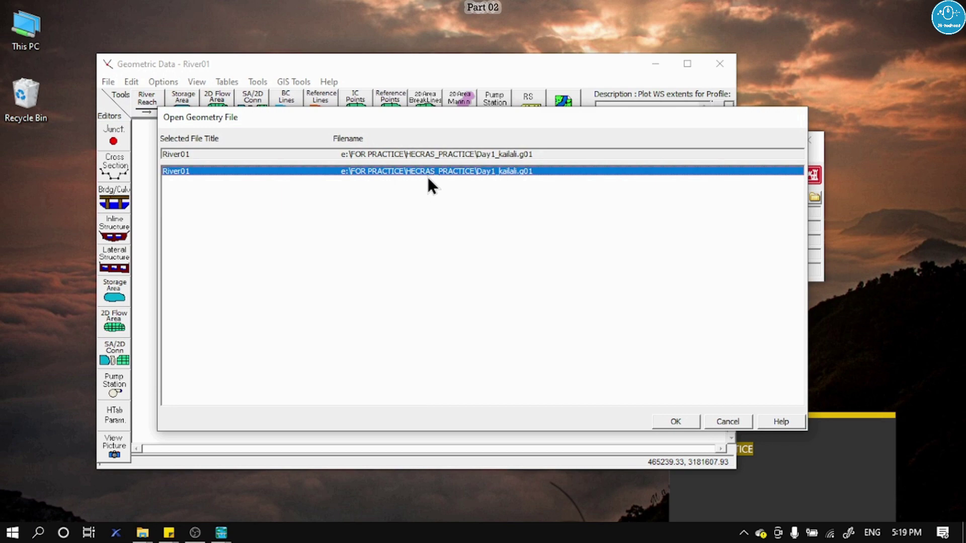
pyautogui.click(689, 425)
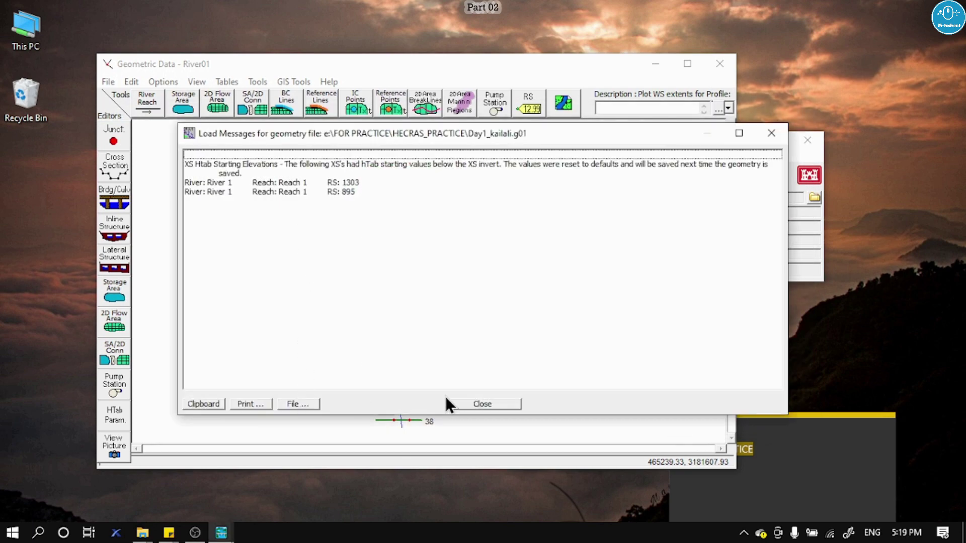
pyautogui.click(479, 406)
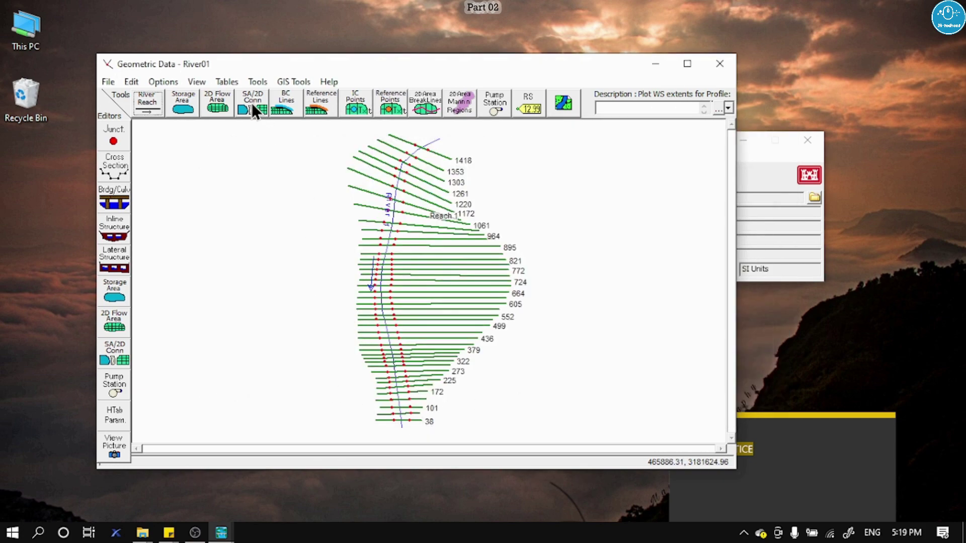
# - Set Manning's n #1 to 0.034 for all river stations of River 1, Reach 1
pyautogui.click(226, 83)
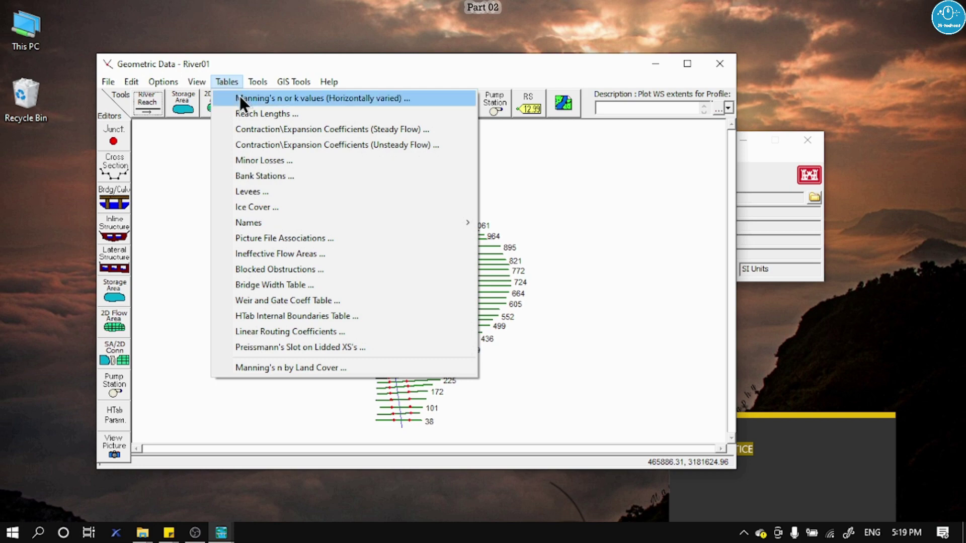
pyautogui.click(239, 98)
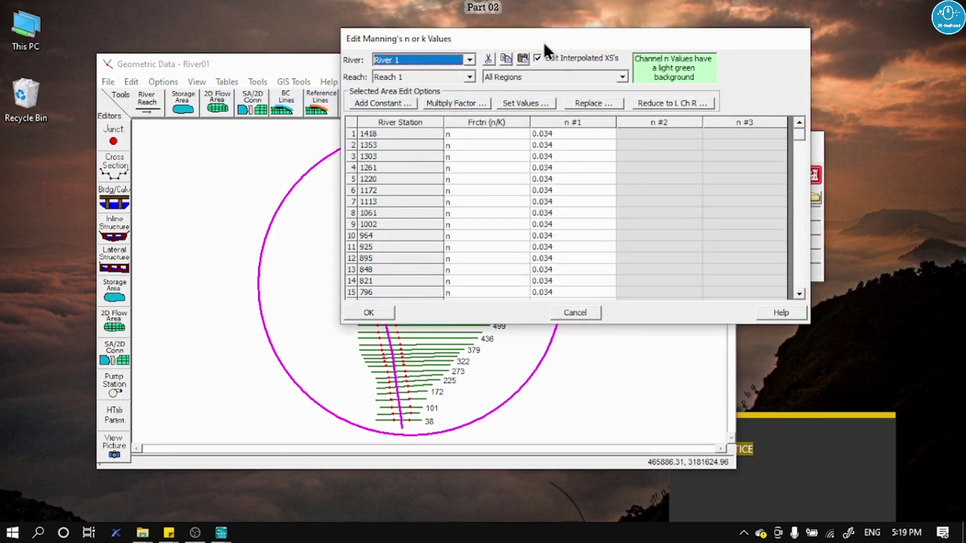
pyautogui.moveTo(544, 43); pyautogui.dragTo(465, 56)
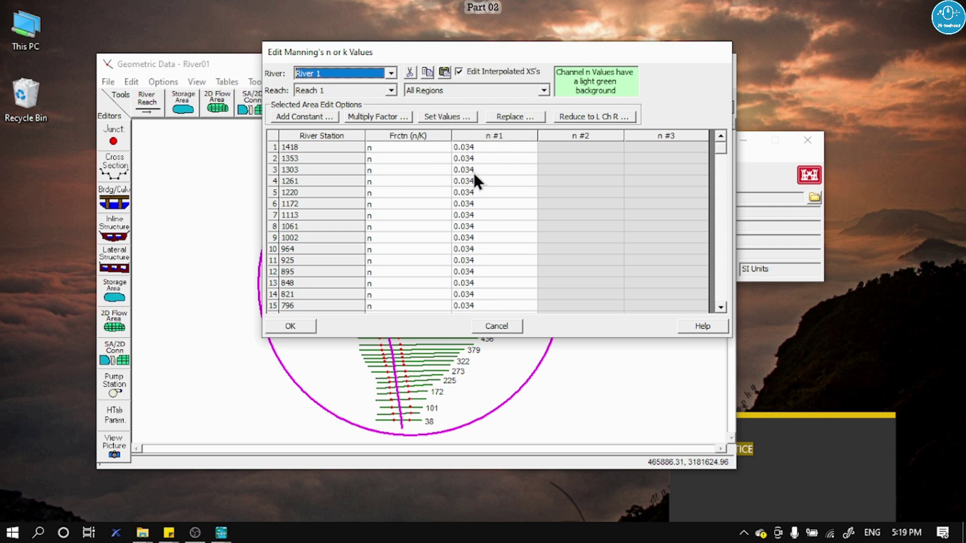
pyautogui.moveTo(481, 50); pyautogui.dragTo(697, 42)
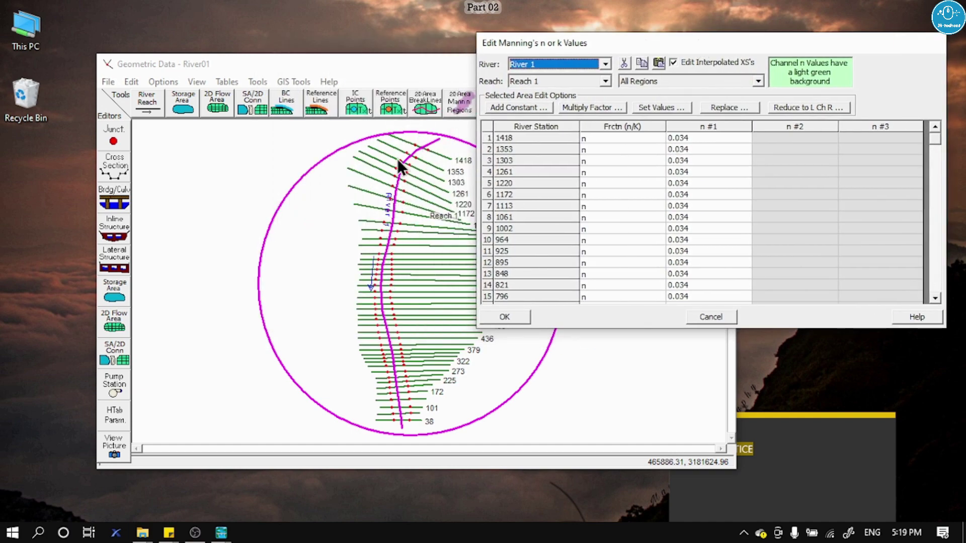
pyautogui.moveTo(680, 40); pyautogui.dragTo(597, 40)
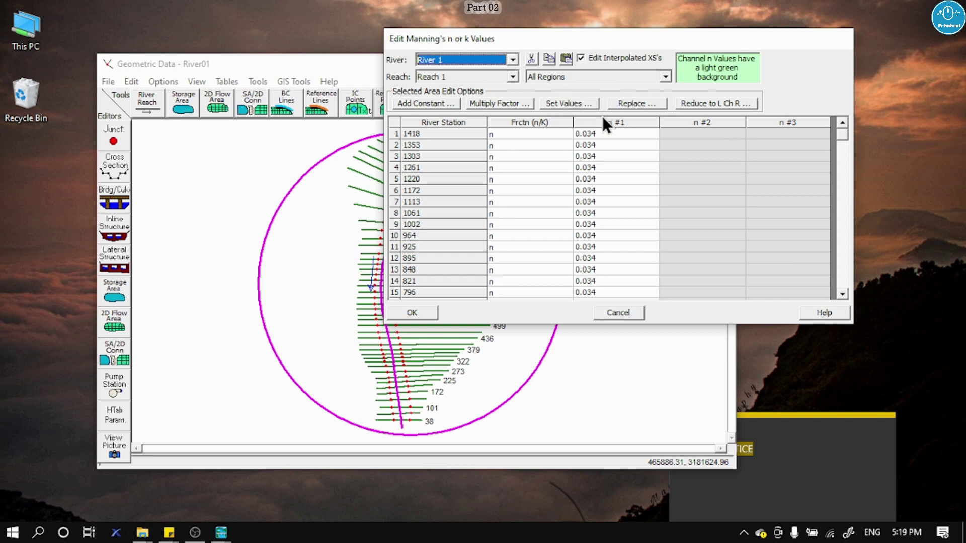
pyautogui.click(617, 124)
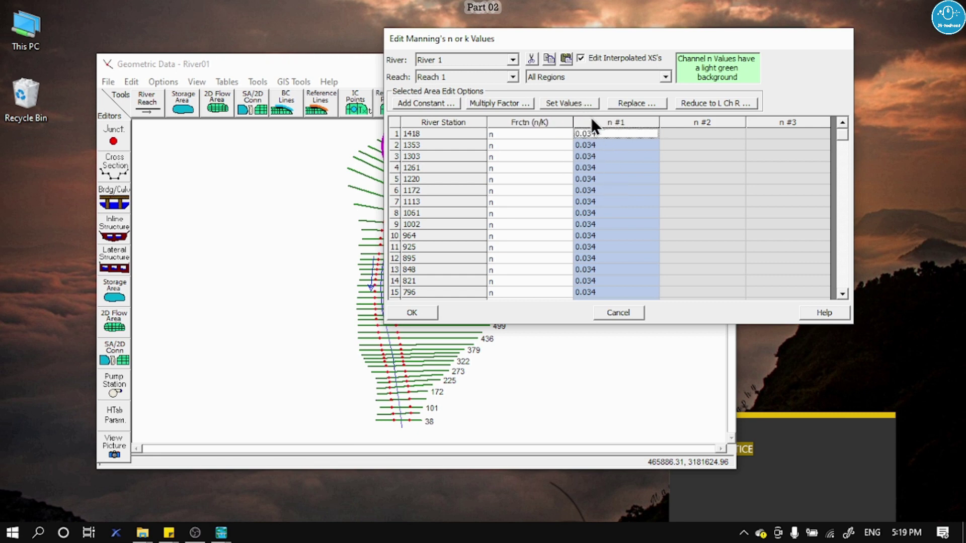
pyautogui.click(568, 104)
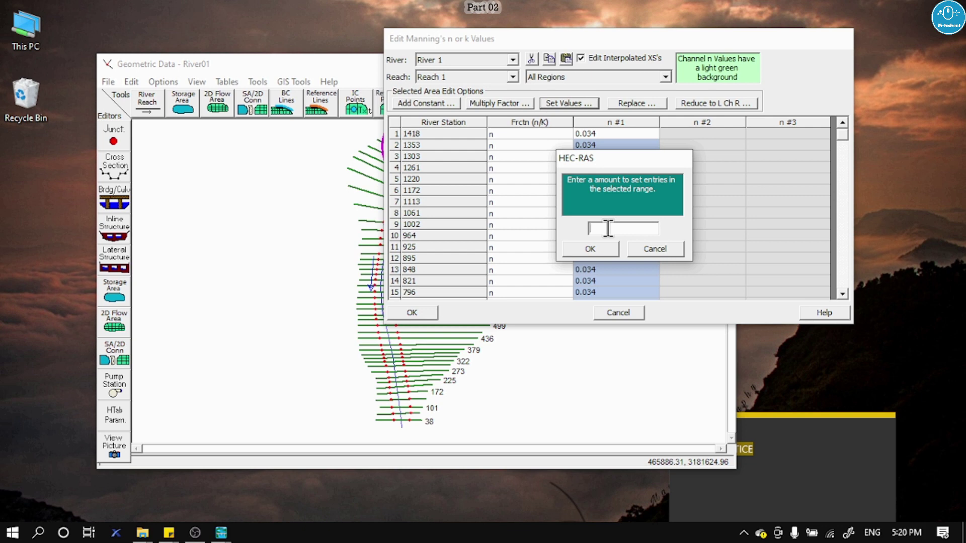
pyautogui.write('0.034')
pyautogui.click(608, 250)
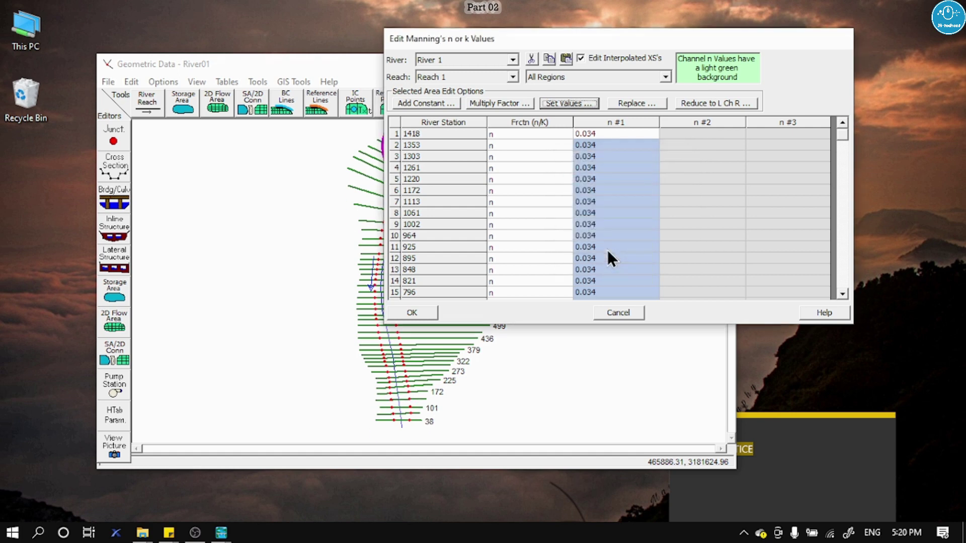
pyautogui.click(421, 311)
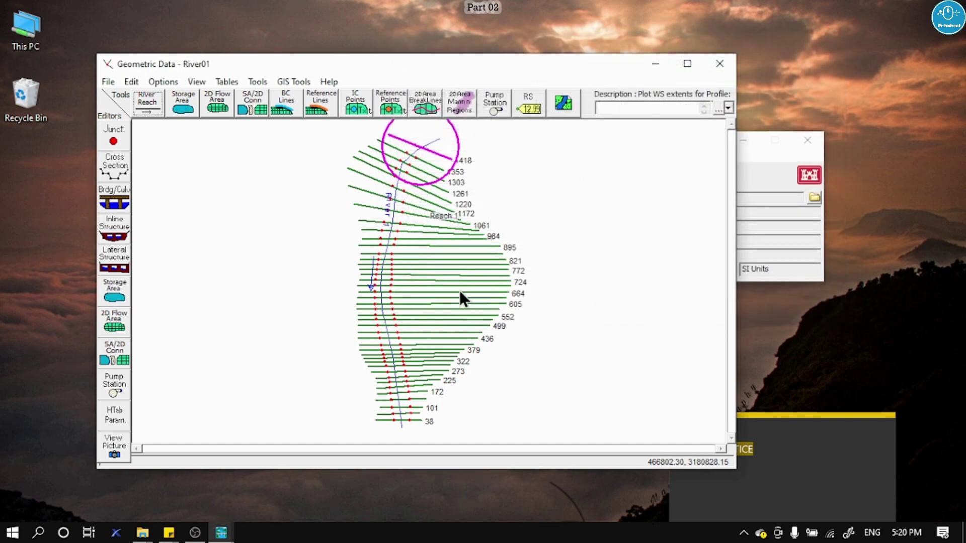
# - Set the downstream reach lengths at river station 38 to LOB 36.2, channel 33.1 and ROB 30, and save the geometry data
pyautogui.click(228, 83)
pyautogui.click(243, 112)
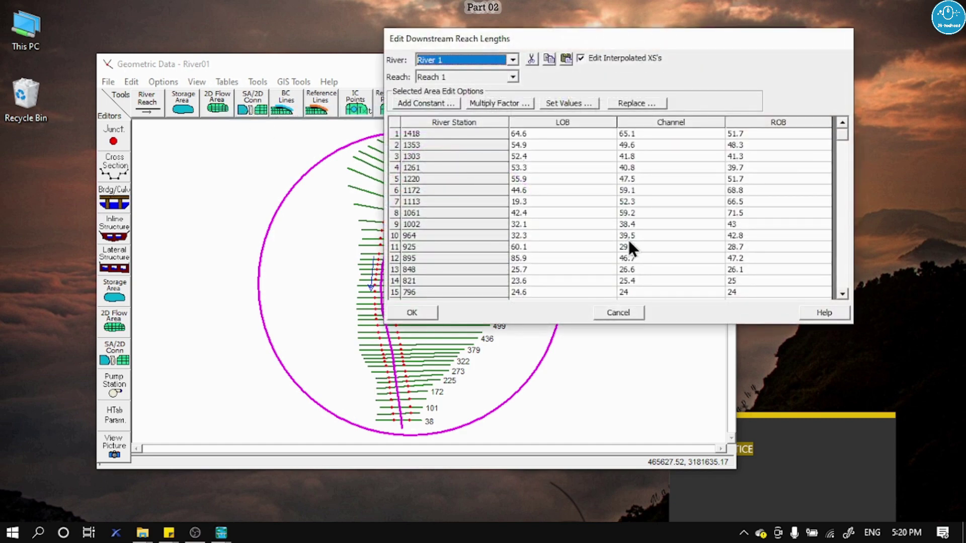
pyautogui.moveTo(844, 137); pyautogui.dragTo(843, 294)
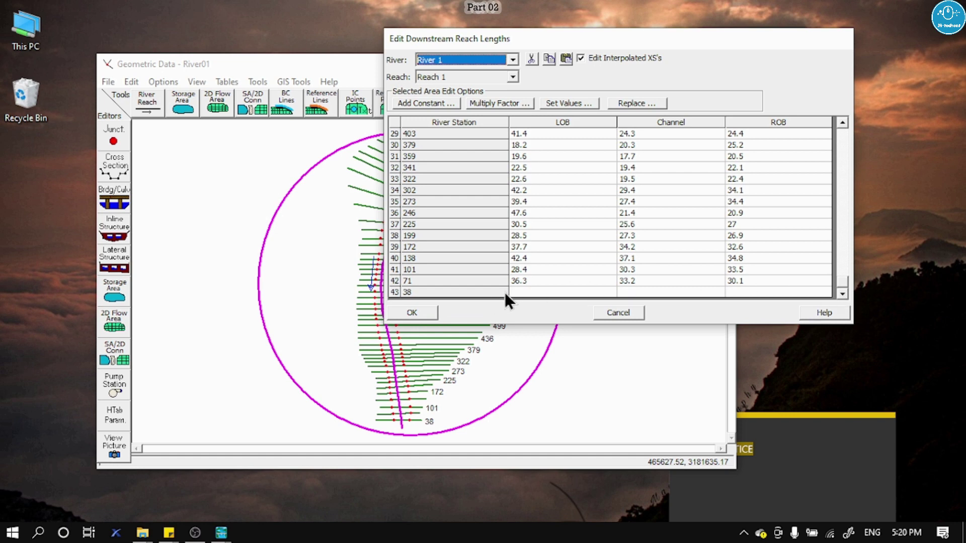
pyautogui.click(530, 292)
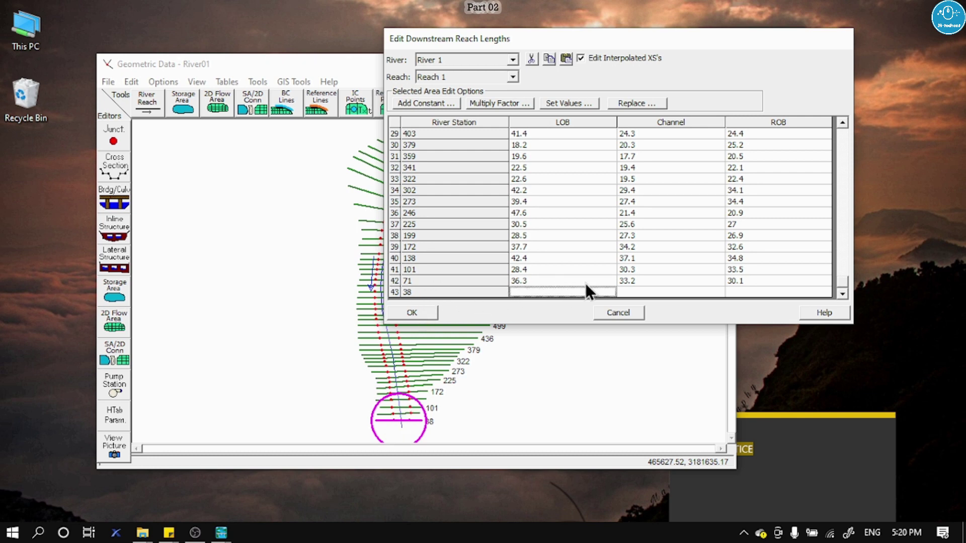
pyautogui.click(555, 292)
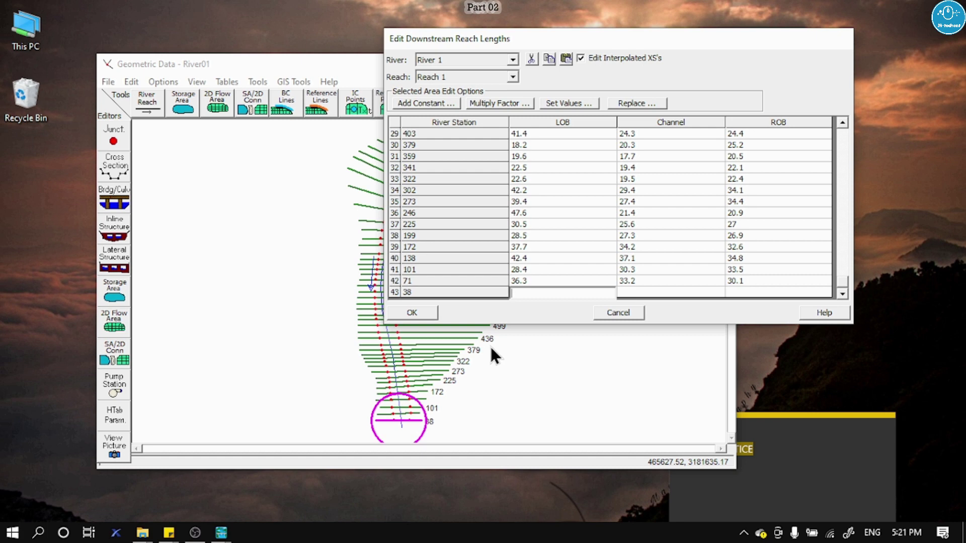
pyautogui.write('36.2')
pyautogui.click(654, 294)
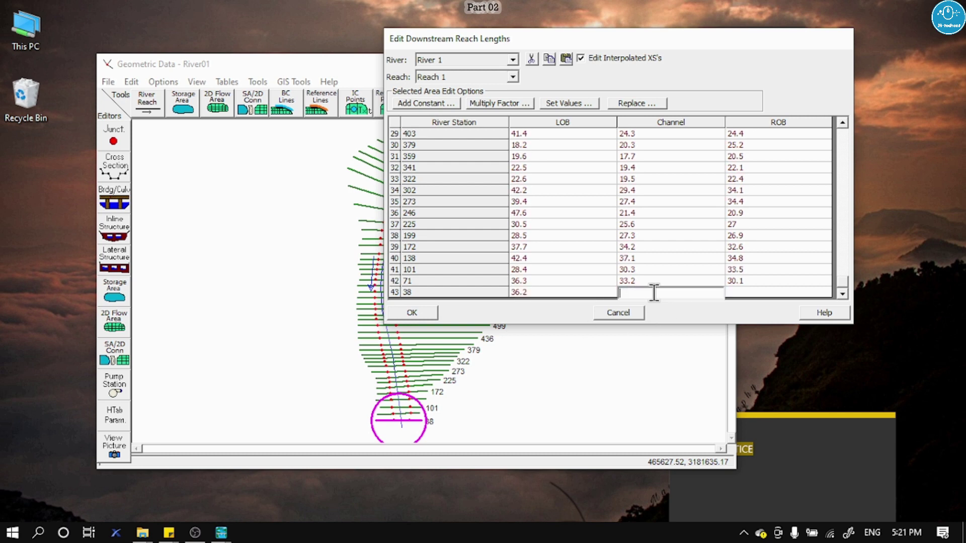
pyautogui.write('33.1')
pyautogui.click(755, 292)
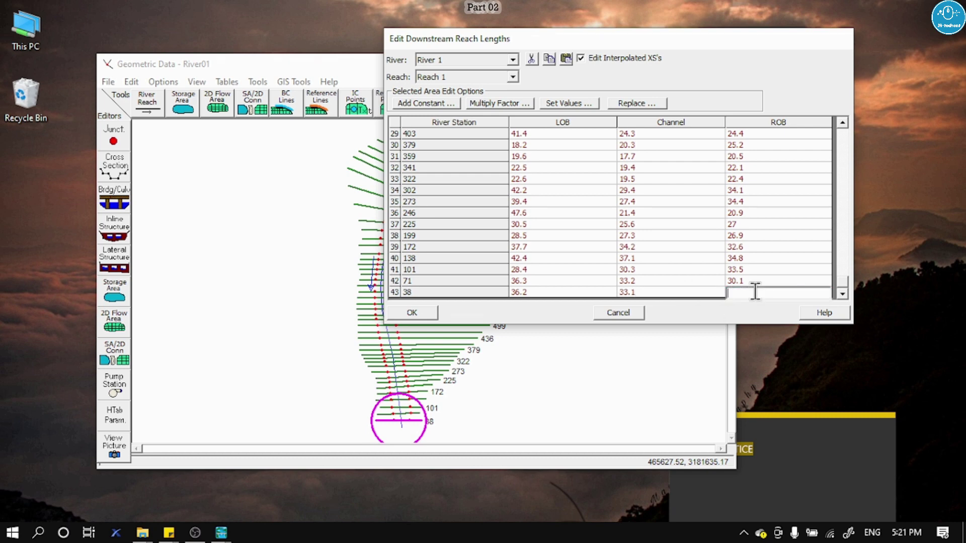
pyautogui.write('30')
pyautogui.click(427, 313)
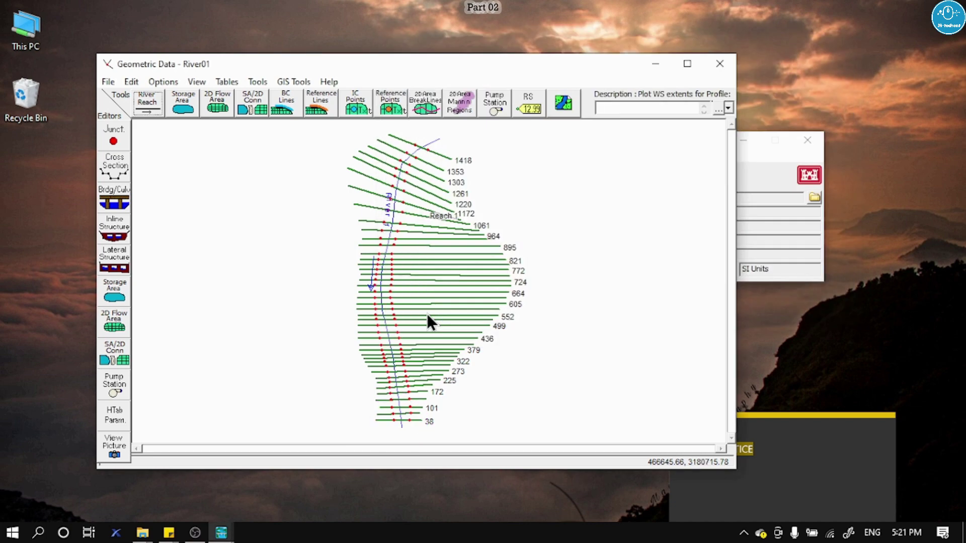
pyautogui.click(114, 84)
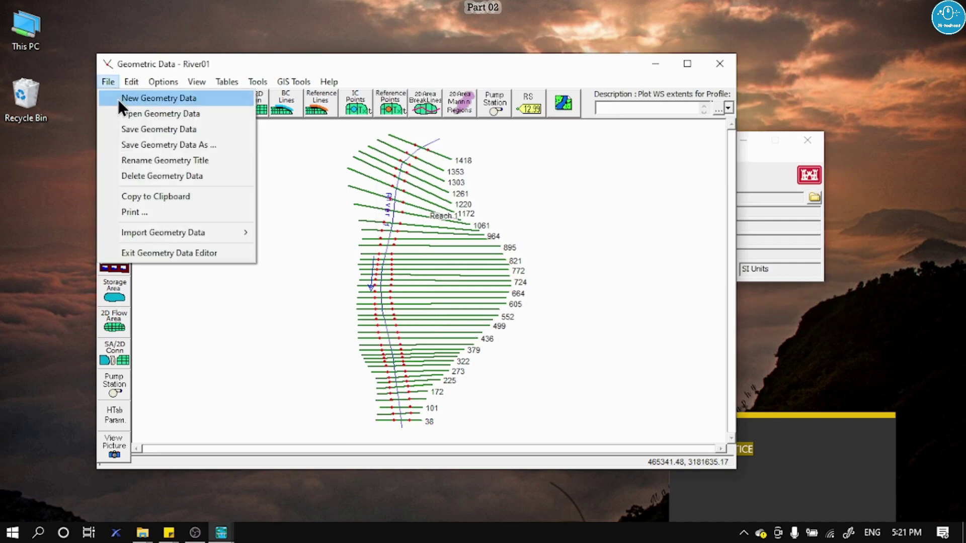
pyautogui.click(149, 129)
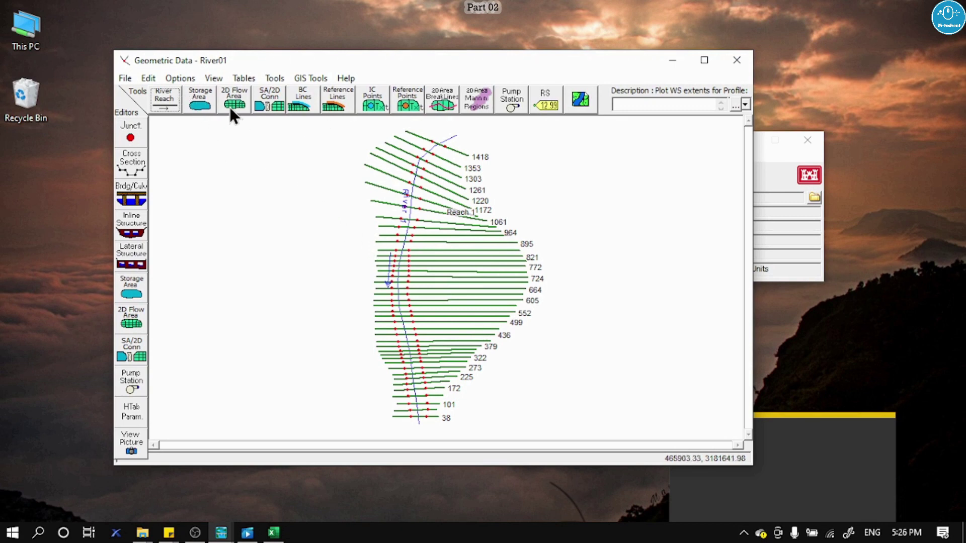
# - Open the project's Steady Flow Data editor and select the number of profiles for editing
pyautogui.click(148, 78)
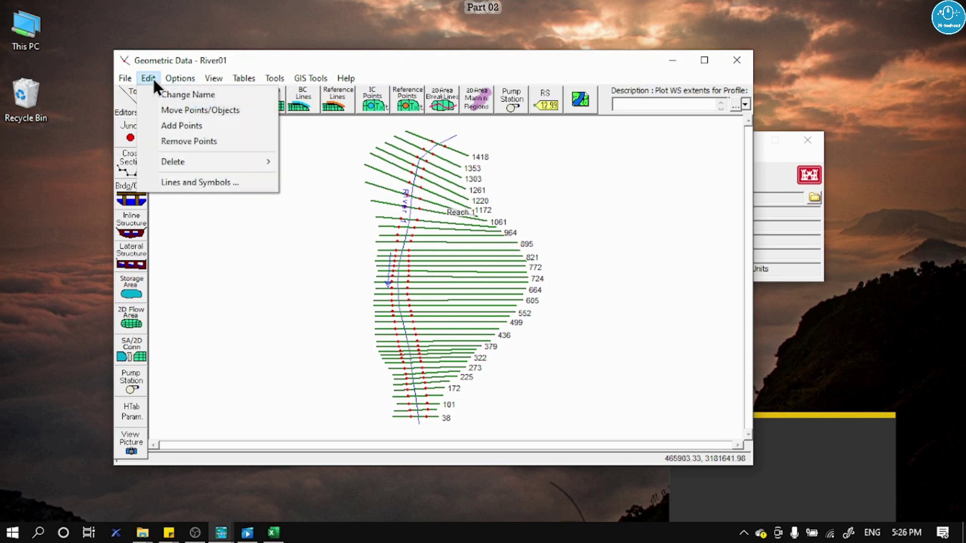
pyautogui.click(153, 78)
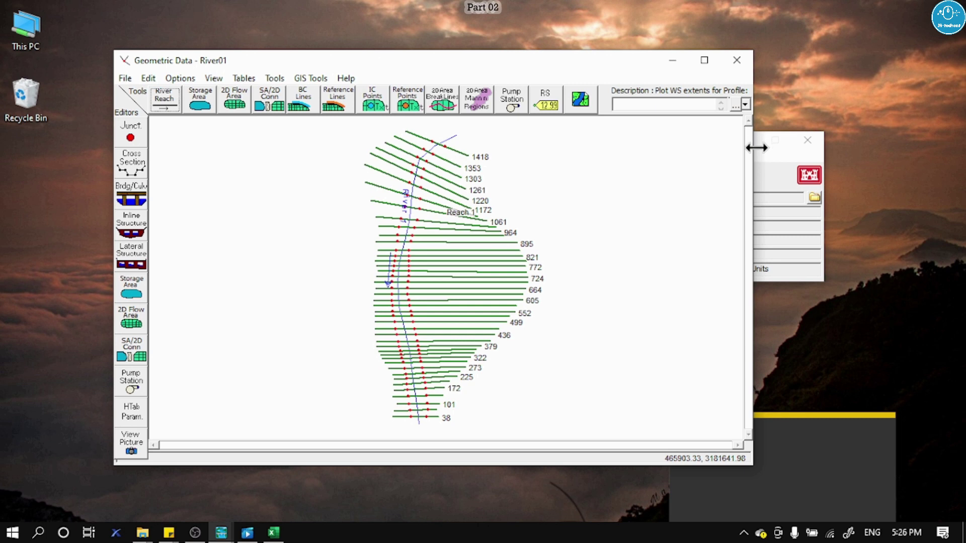
pyautogui.click(755, 147)
pyautogui.click(261, 156)
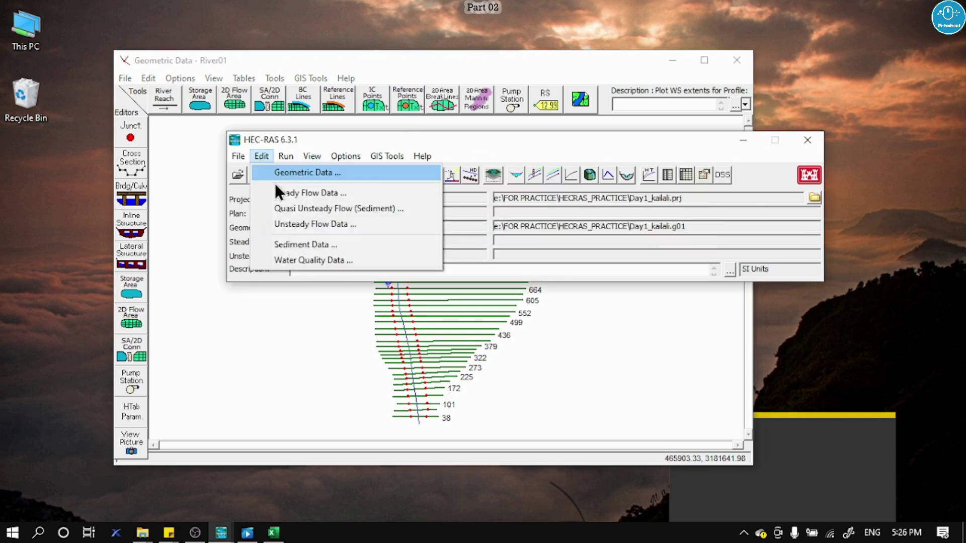
pyautogui.click(310, 194)
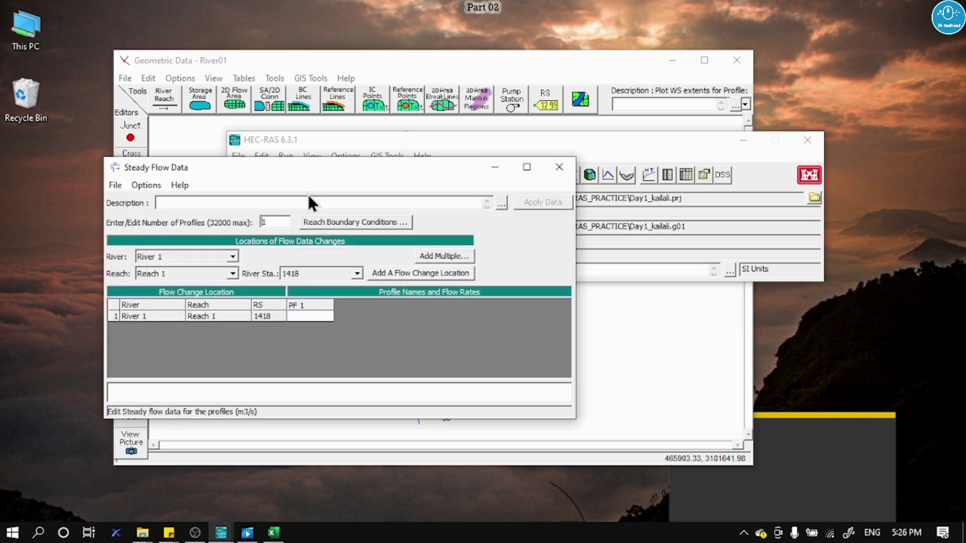
pyautogui.moveTo(285, 172); pyautogui.dragTo(427, 150)
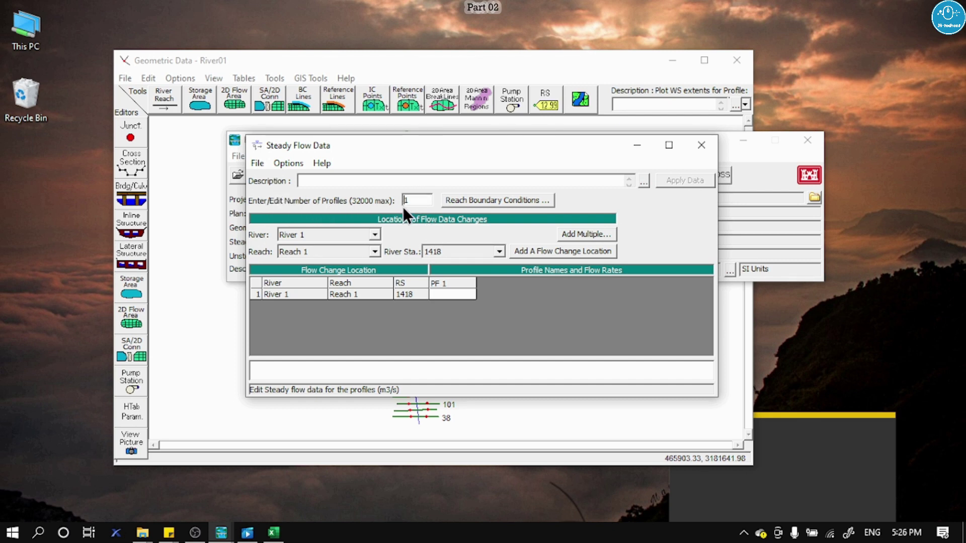
pyautogui.doubleClick(428, 200)
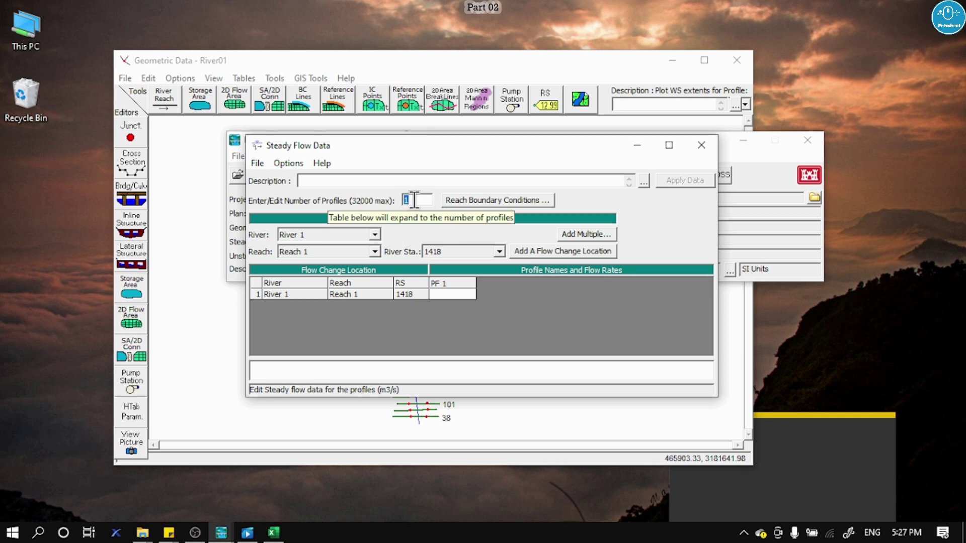
pyautogui.click(413, 200)
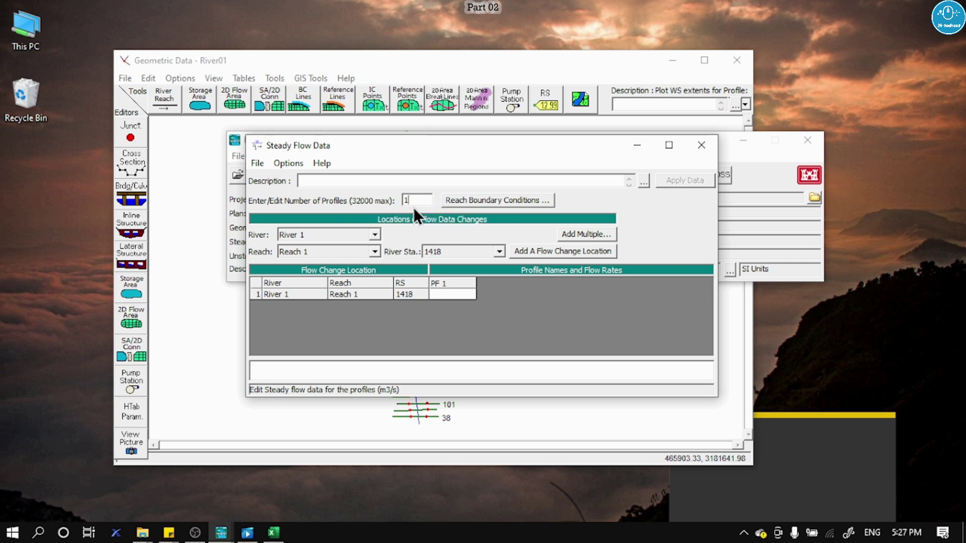
# - Switch to Excel to examine the flood return periods in the FloodData workbook, and return to the Steady Flow Data editor in HEC-RAS
pyautogui.click(272, 533)
pyautogui.click(240, 215)
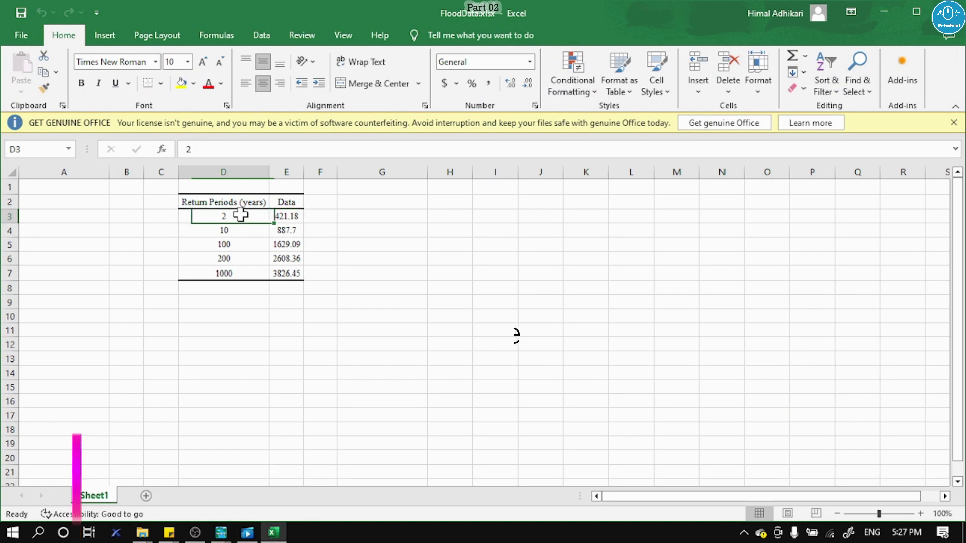
pyautogui.click(232, 230)
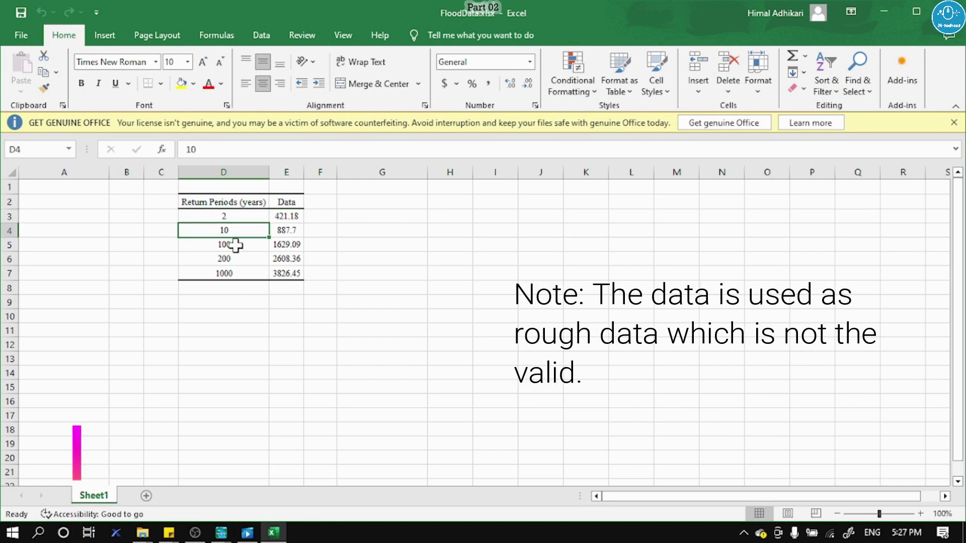
pyautogui.click(236, 245)
pyautogui.click(234, 258)
pyautogui.click(241, 274)
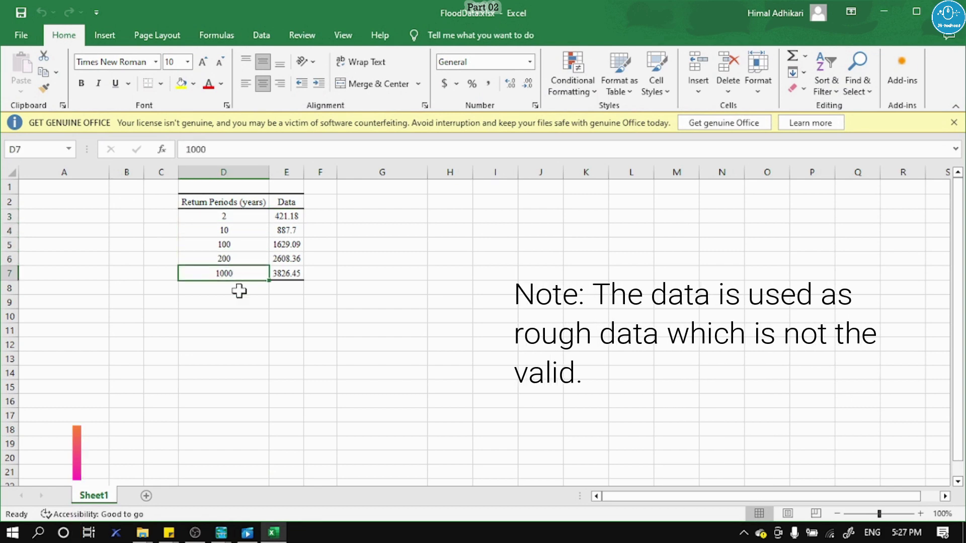
pyautogui.click(239, 216)
pyautogui.click(235, 230)
pyautogui.click(240, 245)
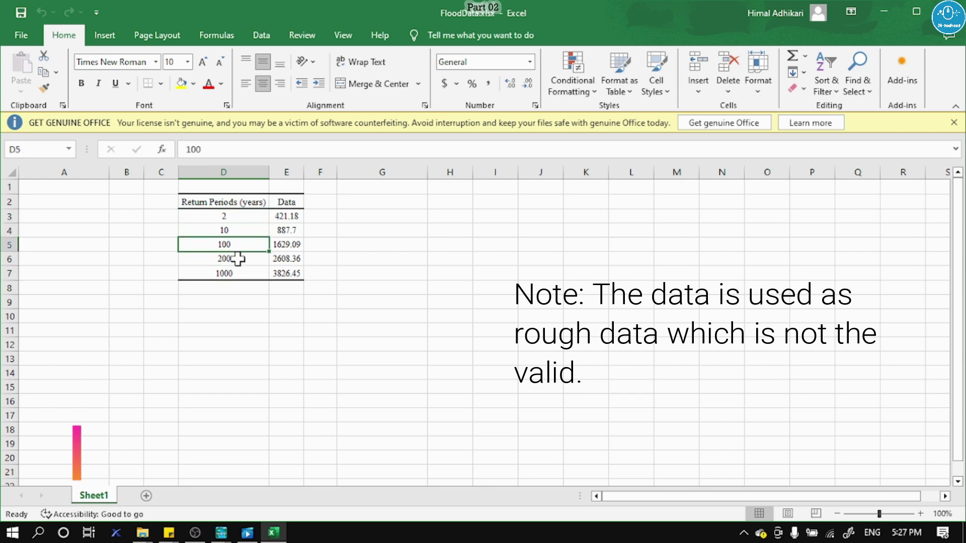
pyautogui.click(238, 259)
pyautogui.click(242, 272)
pyautogui.moveTo(242, 216); pyautogui.dragTo(244, 260)
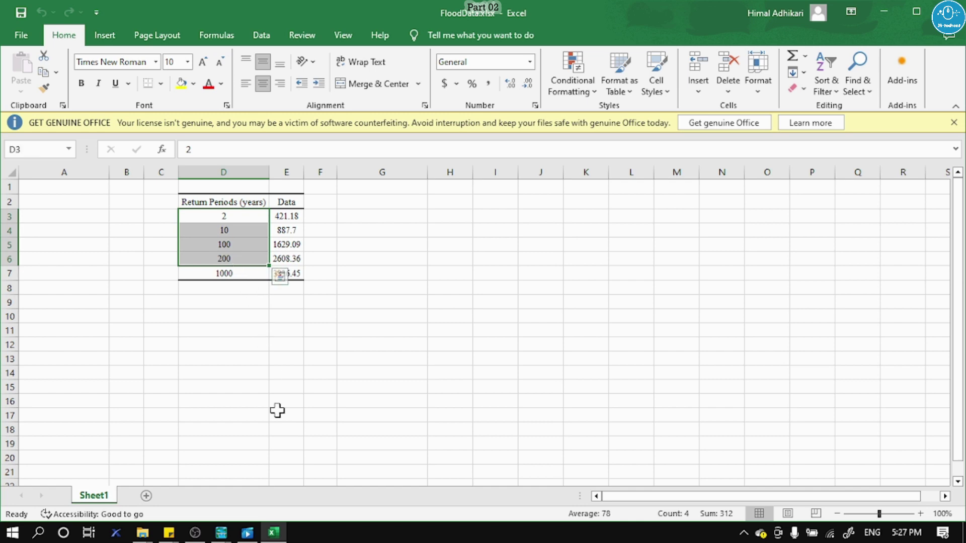
pyautogui.moveTo(222, 533)
pyautogui.click(340, 471)
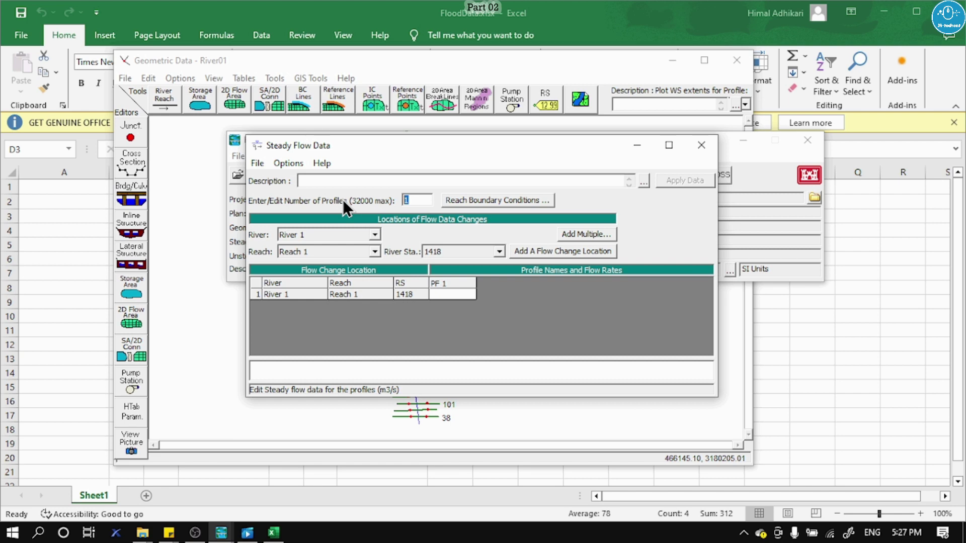
# - Set the number of steady flow profiles to 5
pyautogui.press('BackSpace')
pyautogui.write('5')
pyautogui.press('Return')
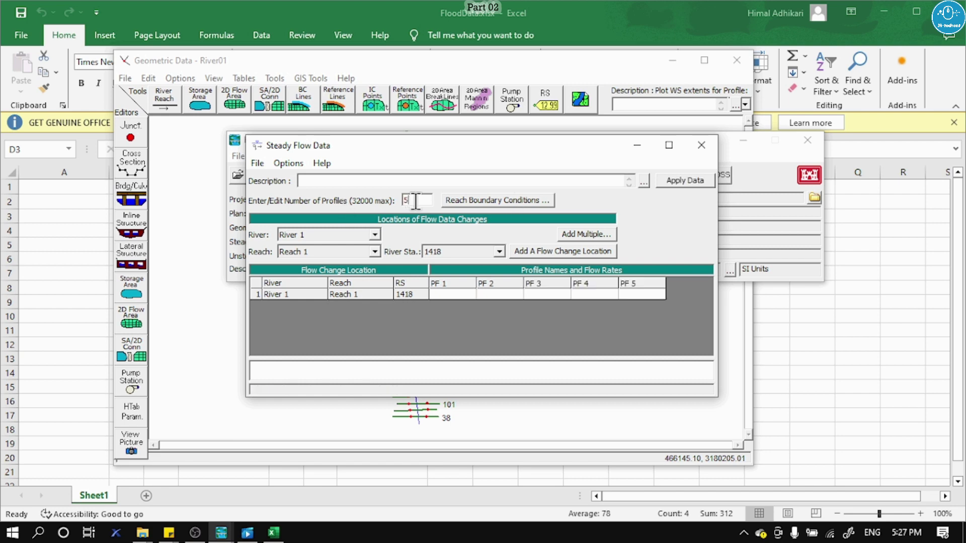
pyautogui.press('Tab')
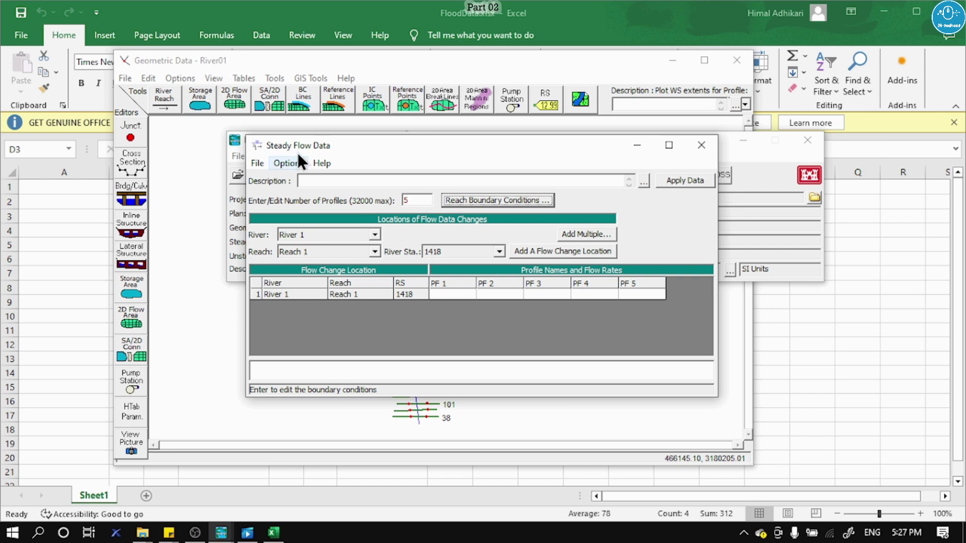
# - Open the profile names for editing and name the first profile "2 yrp"
pyautogui.click(290, 164)
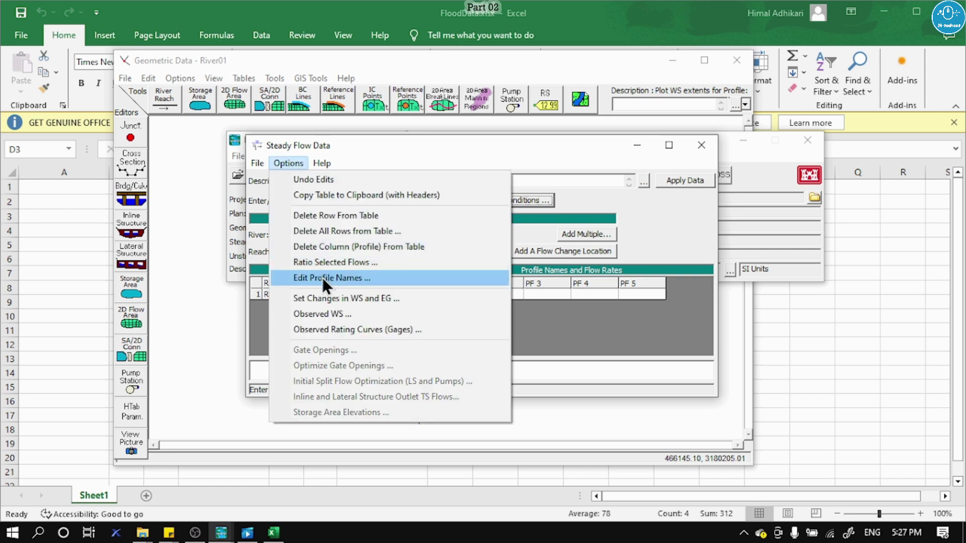
pyautogui.press('Left')
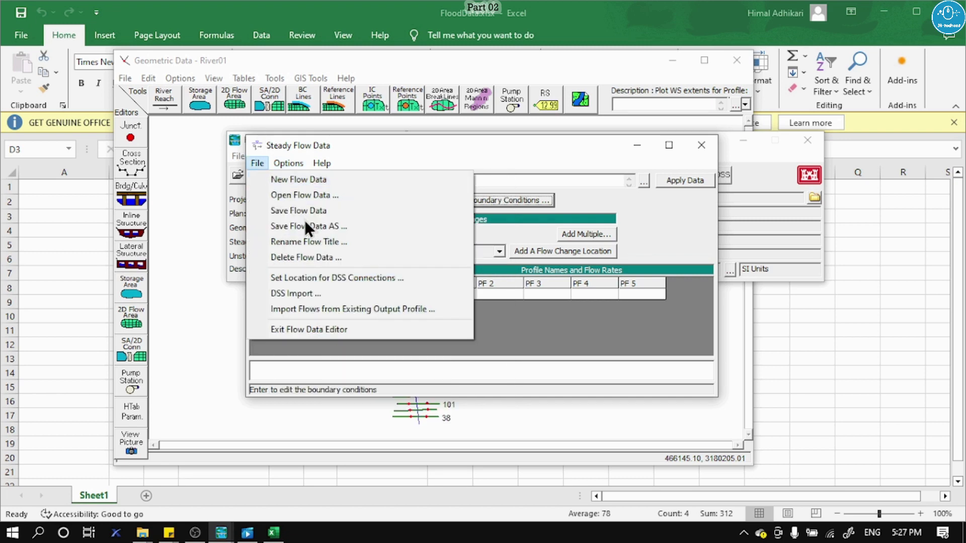
pyautogui.moveTo(283, 167)
pyautogui.click(325, 278)
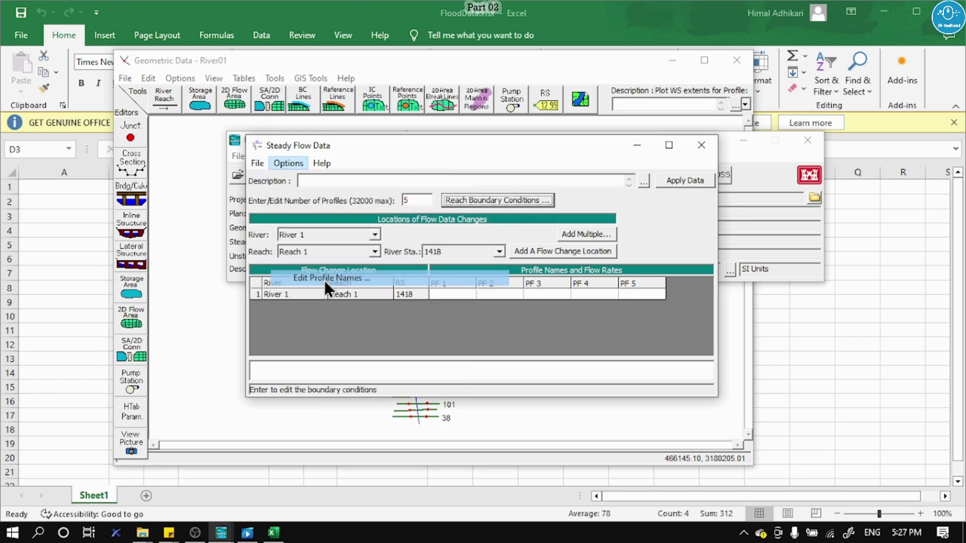
pyautogui.click(332, 127)
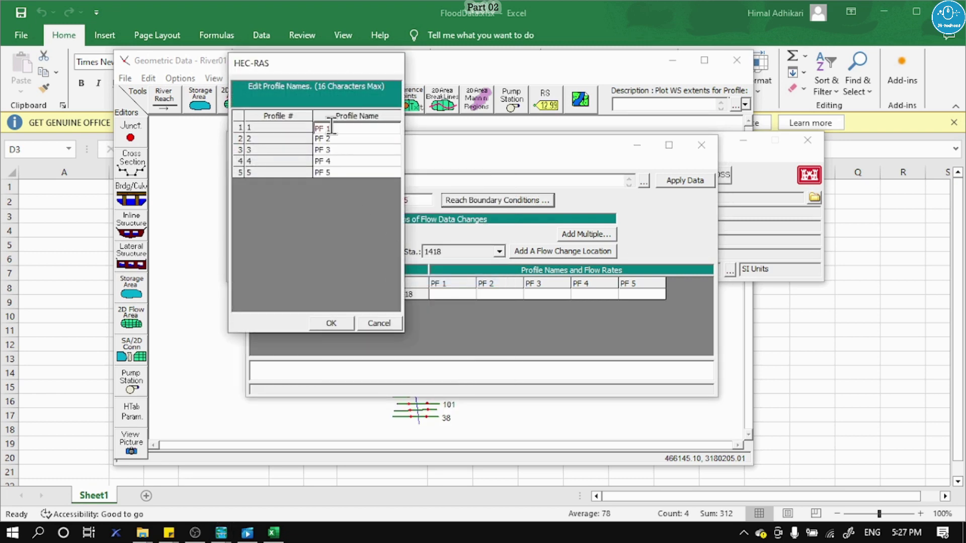
pyautogui.write('2 yrp')
# - Check the return periods in the FloodData workbook in Excel and name the second profile "10 yrp" in HEC-RAS
pyautogui.click(331, 140)
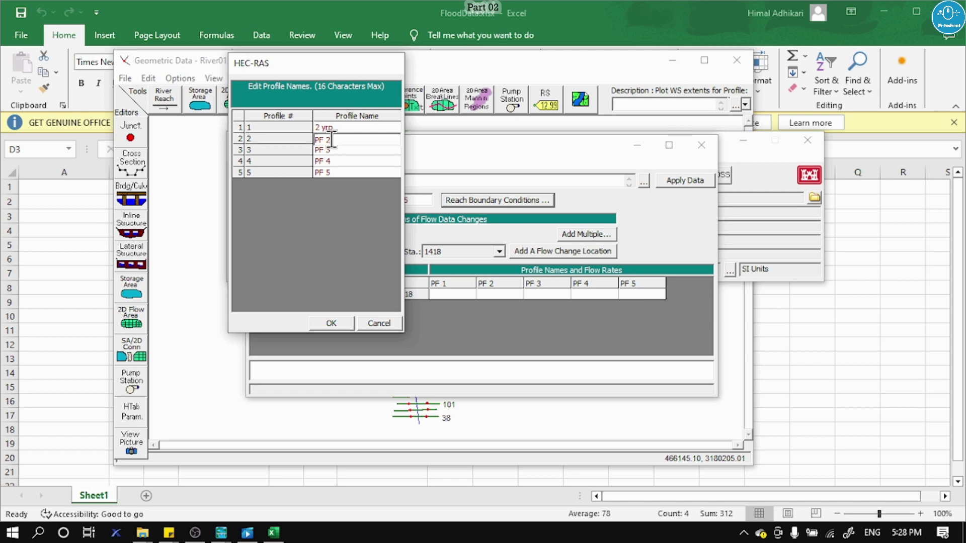
pyautogui.moveTo(334, 139); pyautogui.dragTo(290, 146)
pyautogui.write('5 yrp')
pyautogui.click(273, 533)
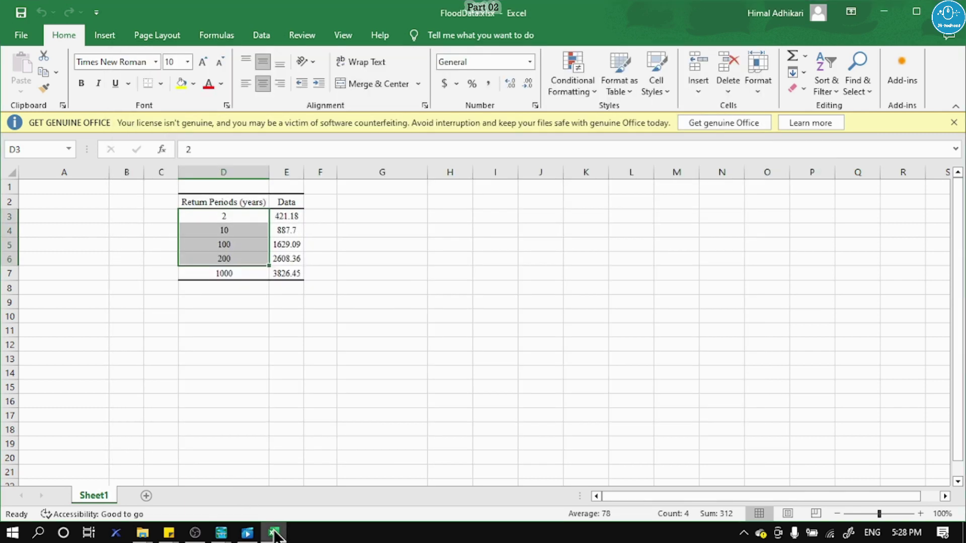
pyautogui.click(273, 532)
pyautogui.doubleClick(317, 139)
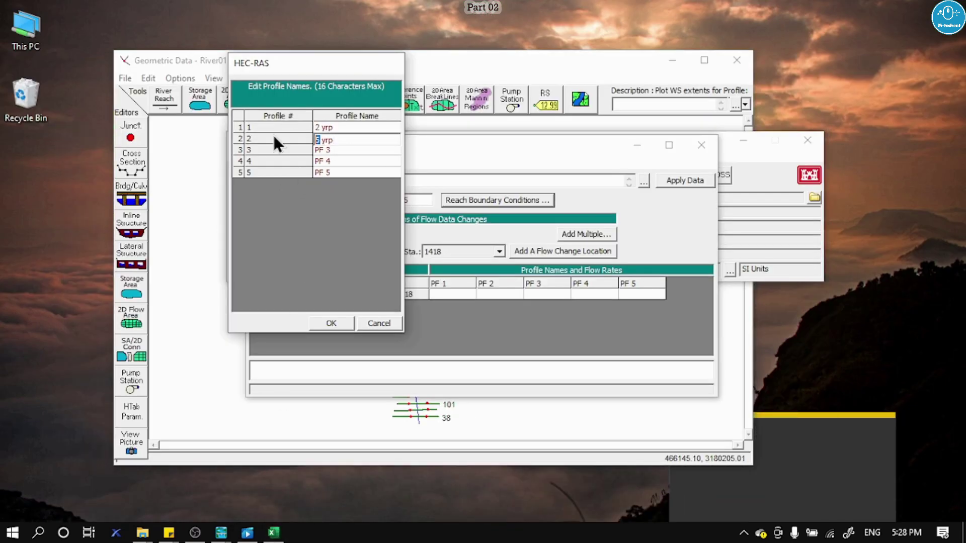
pyautogui.write('10')
# - Name the third profile "100 YRP"
pyautogui.click(340, 149)
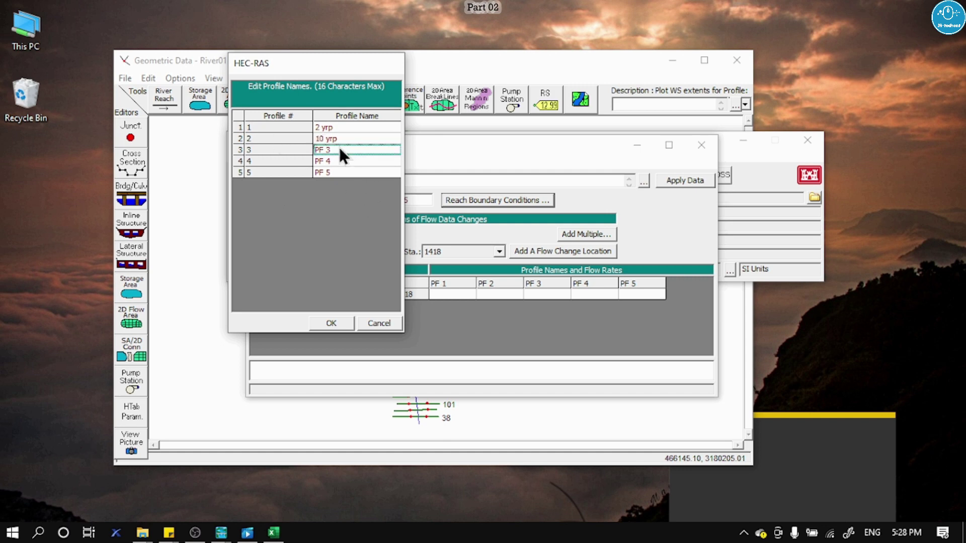
pyautogui.moveTo(353, 152); pyautogui.dragTo(304, 148)
pyautogui.write('100 YRP')
pyautogui.hotkey('shift', 'Left')
pyautogui.hotkey('shift', 'Left')
pyautogui.hotkey('shift', 'Left')
# - Check the Excel return periods again and name the fourth profile "200 YRP" and the fifth "1000 YRP"
pyautogui.moveTo(334, 161); pyautogui.dragTo(289, 160)
pyautogui.click(273, 533)
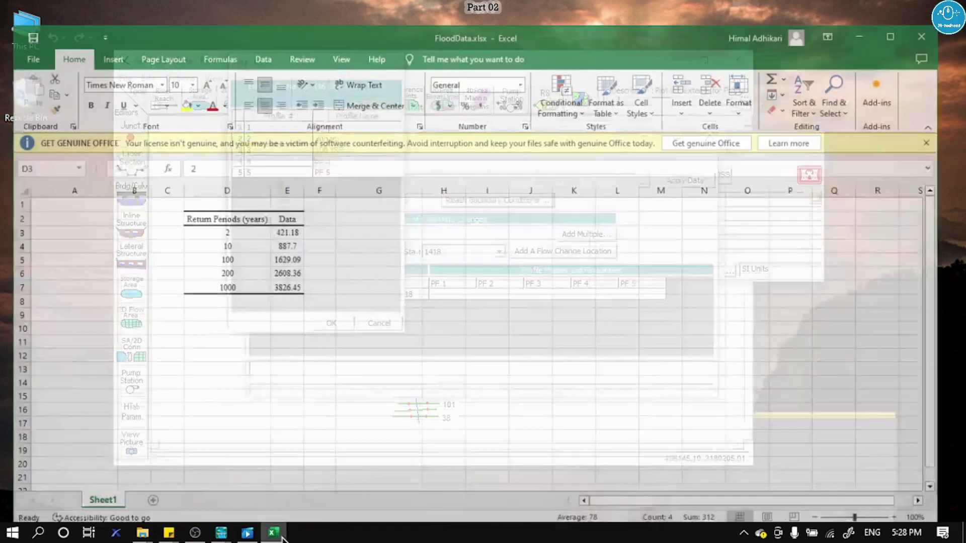
pyautogui.click(274, 533)
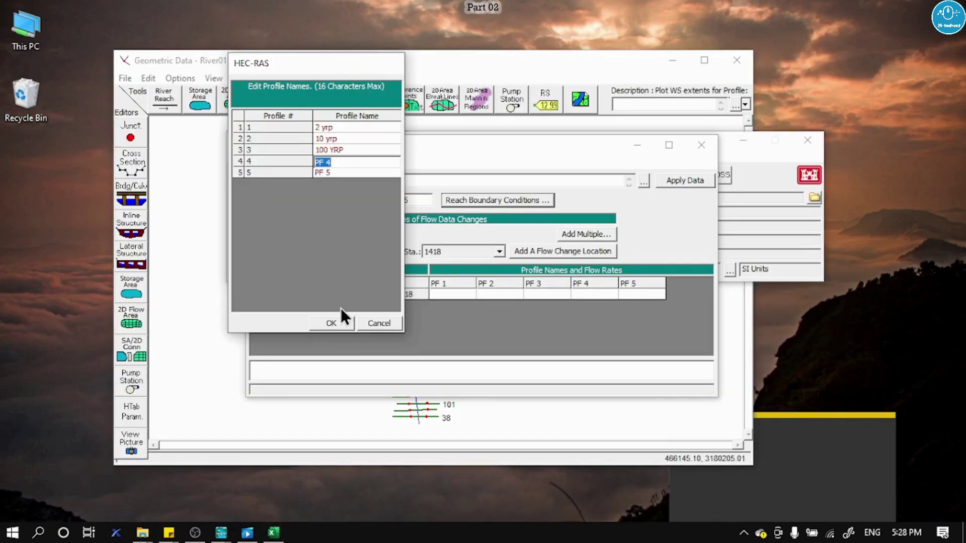
pyautogui.write('200 YRP')
pyautogui.click(339, 172)
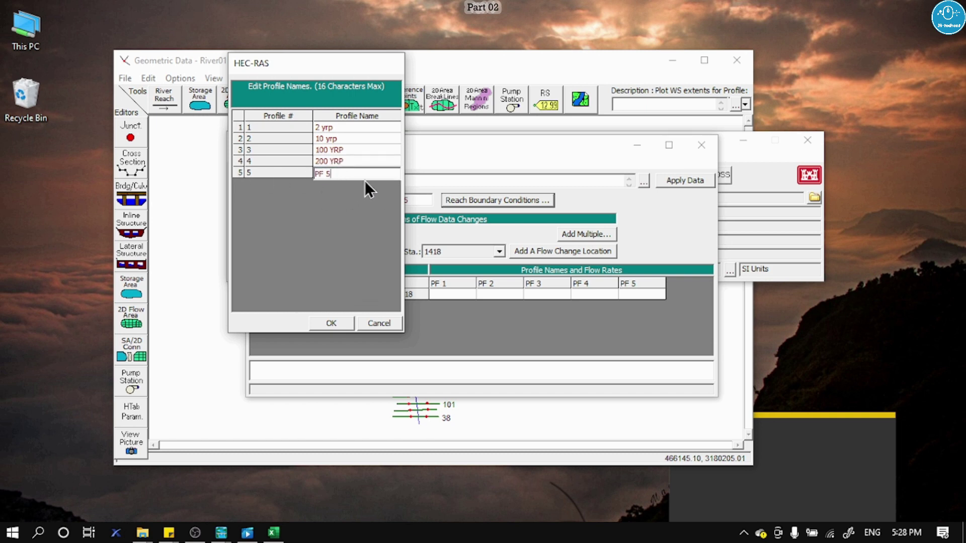
pyautogui.hotkey('shift', 'Home')
pyautogui.write('1000 YRP')
# - Rename the first two profiles in capitals as "2 YRP" and "10 YRP", and accept the profile names
pyautogui.click(342, 128)
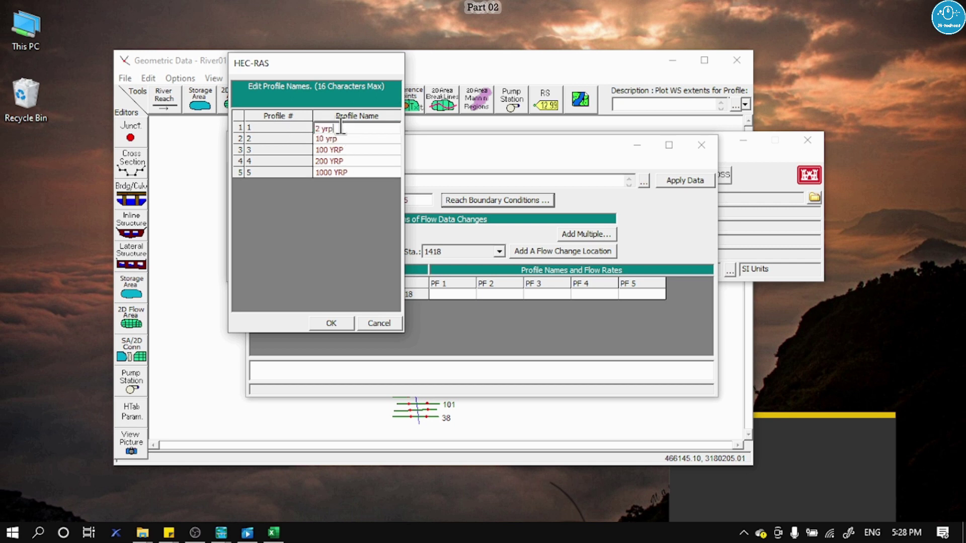
pyautogui.moveTo(342, 129); pyautogui.dragTo(322, 128)
pyautogui.write('YRP')
pyautogui.click(345, 138)
pyautogui.press('BackSpace')
pyautogui.write('10 YRP')
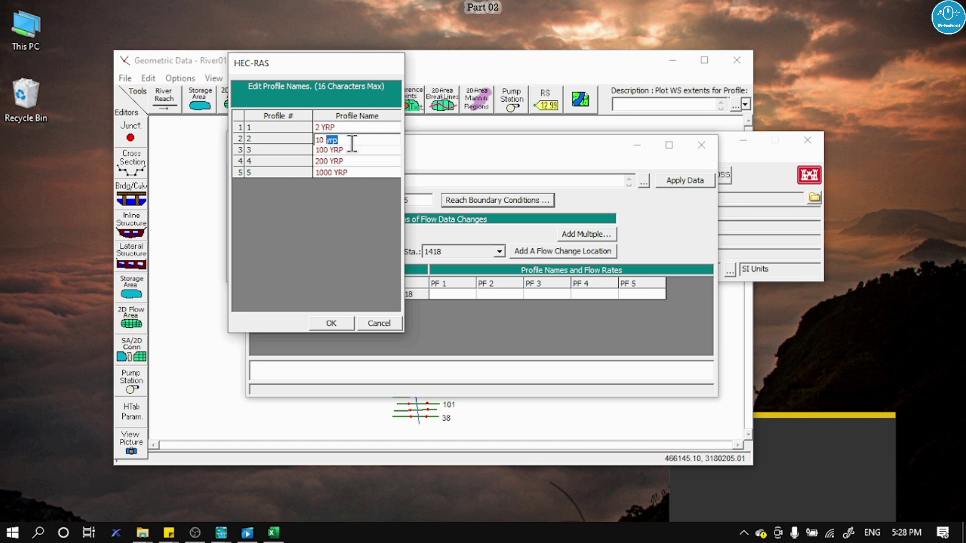
pyautogui.click(331, 322)
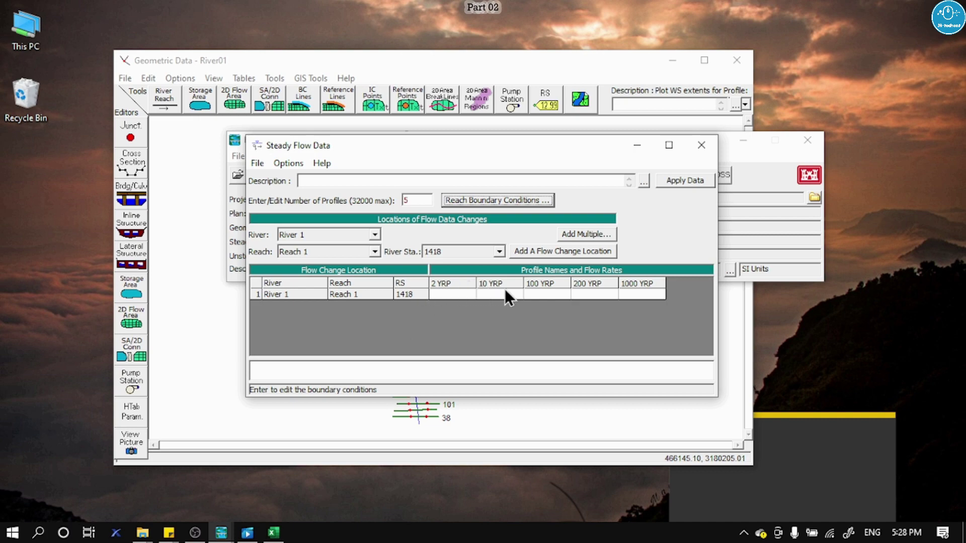
# - Switch to Excel and copy the flow data in E3:E7 to a row starting at G3, transposed
pyautogui.click(274, 532)
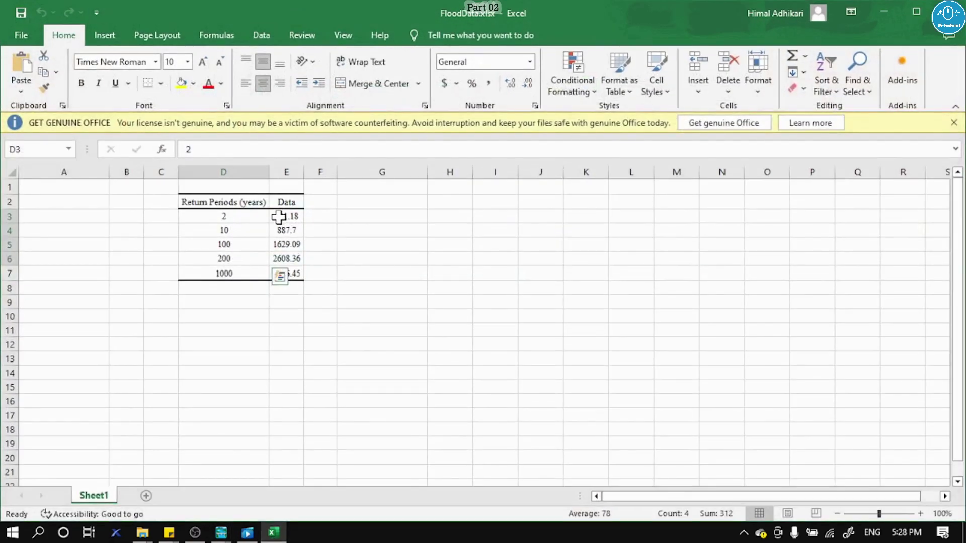
pyautogui.moveTo(278, 217); pyautogui.dragTo(288, 274)
pyautogui.hotkey('ctrl', 'c')
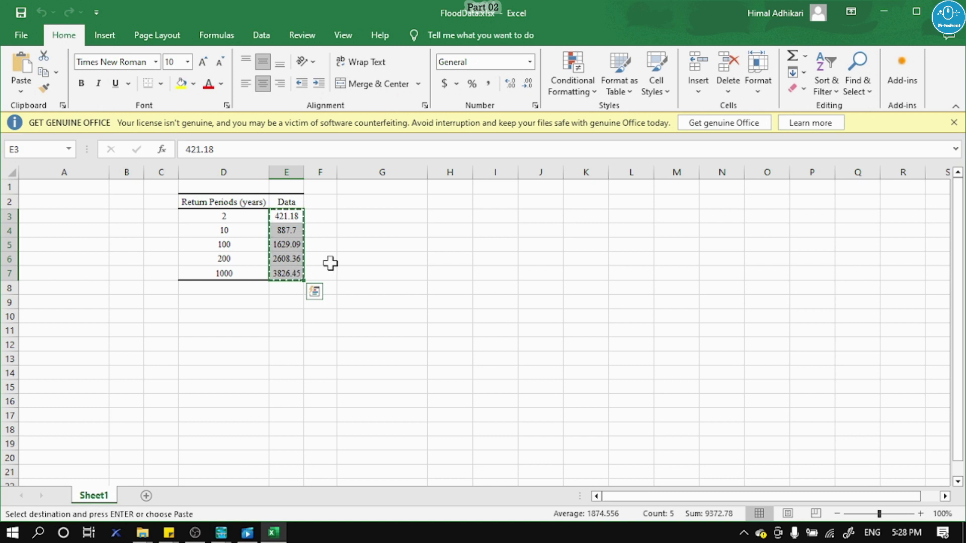
pyautogui.rightClick(377, 218)
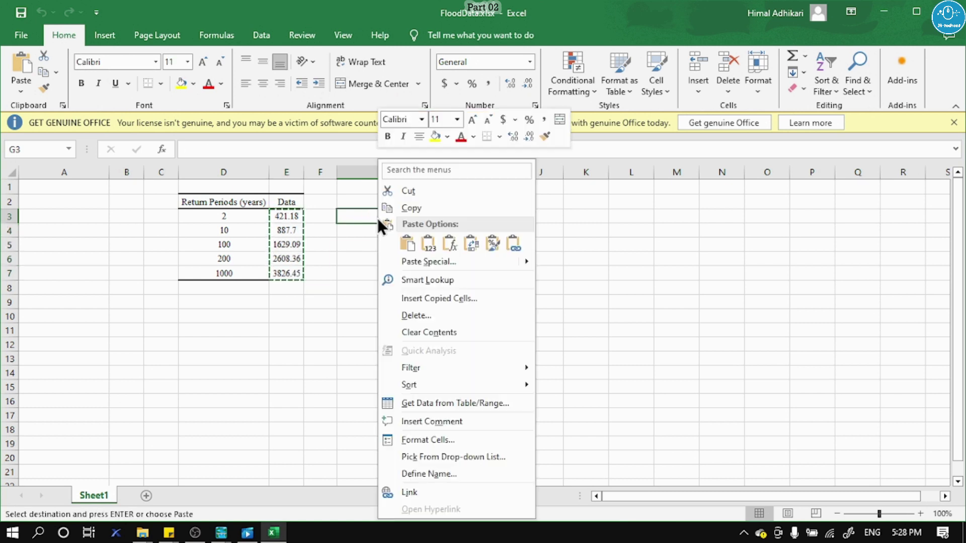
pyautogui.click(486, 246)
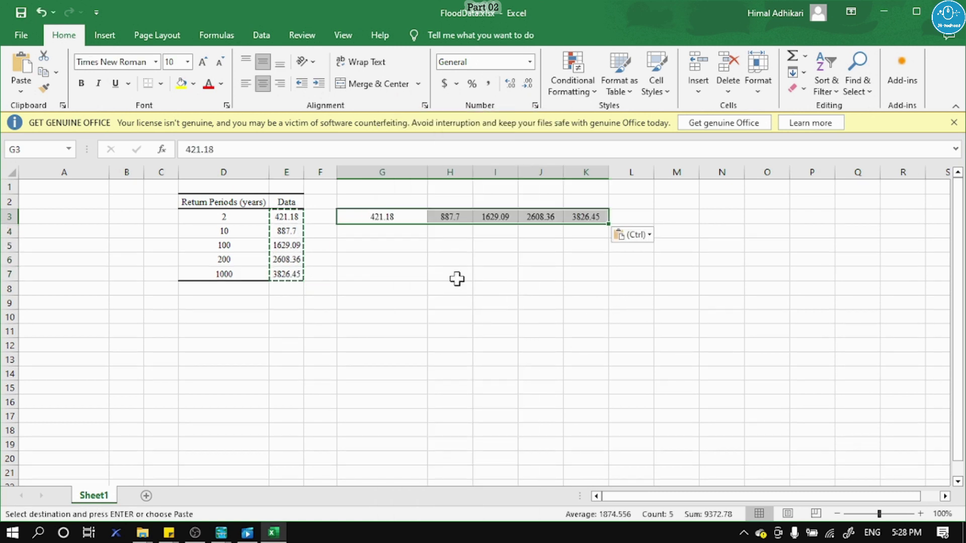
pyautogui.press('ctrl')
pyautogui.press('ctrl')
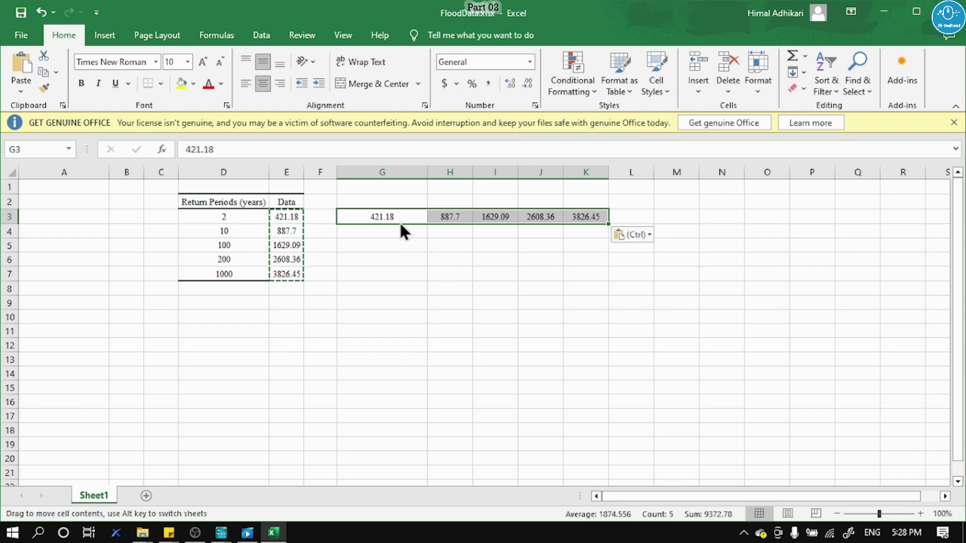
# - Copy the transposed flows in G3:K3 and paste them into the five profiles at river station 1418 in the HEC-RAS Steady Flow Data editor
pyautogui.click(397, 240)
pyautogui.moveTo(403, 220); pyautogui.dragTo(575, 219)
pyautogui.hotkey('ctrl', 'c')
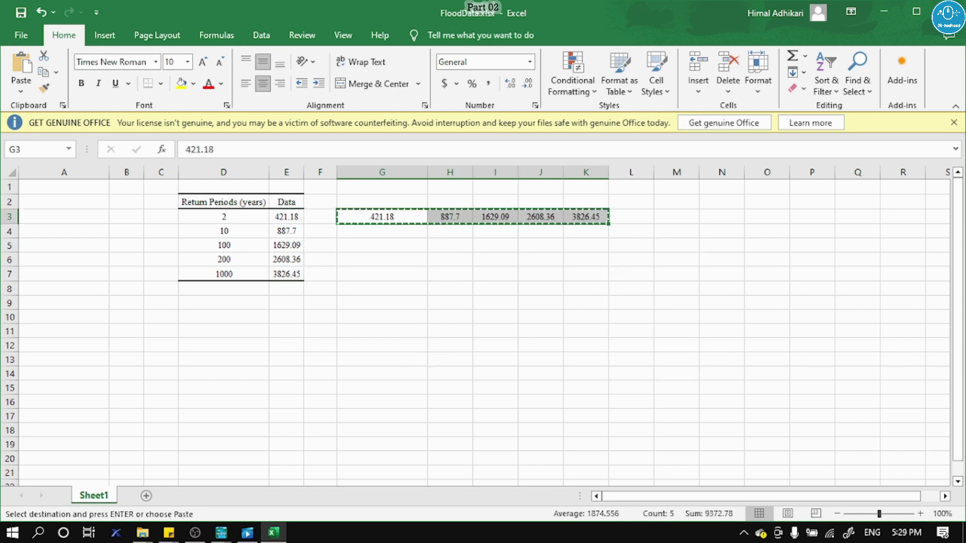
pyautogui.click(274, 533)
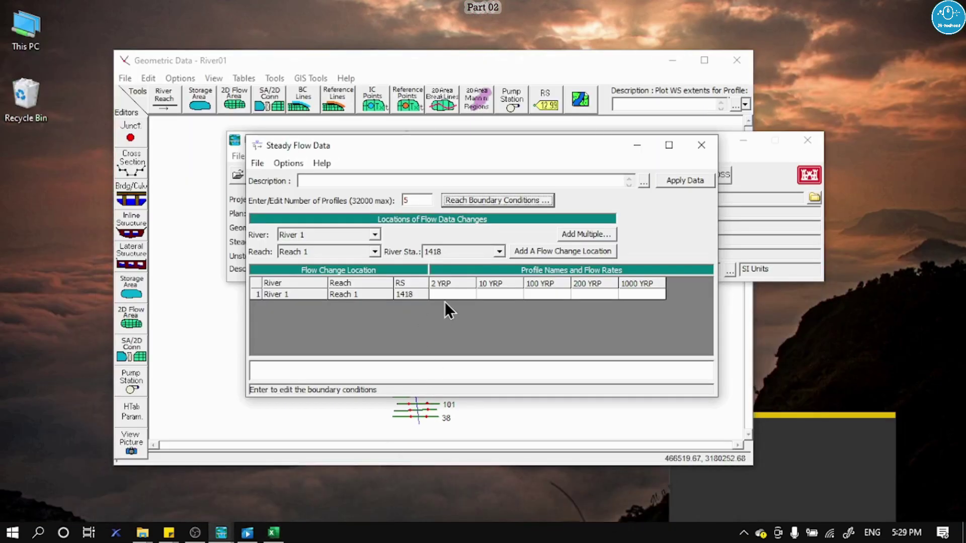
pyautogui.moveTo(448, 295); pyautogui.dragTo(641, 286)
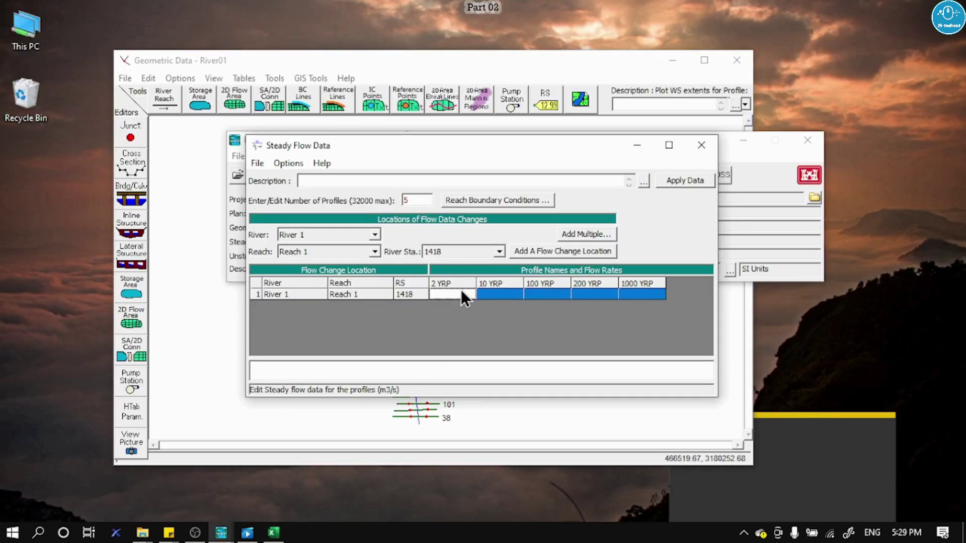
pyautogui.hotkey('ctrl', 'v')
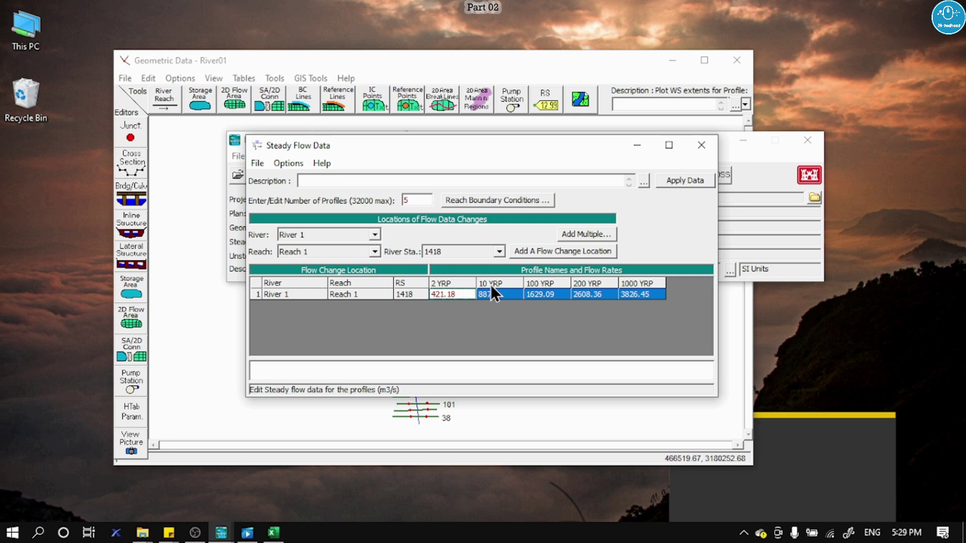
# - Save the steady flow data with the title Flow01 in the HECRAS_PRACTICE folder
pyautogui.click(266, 164)
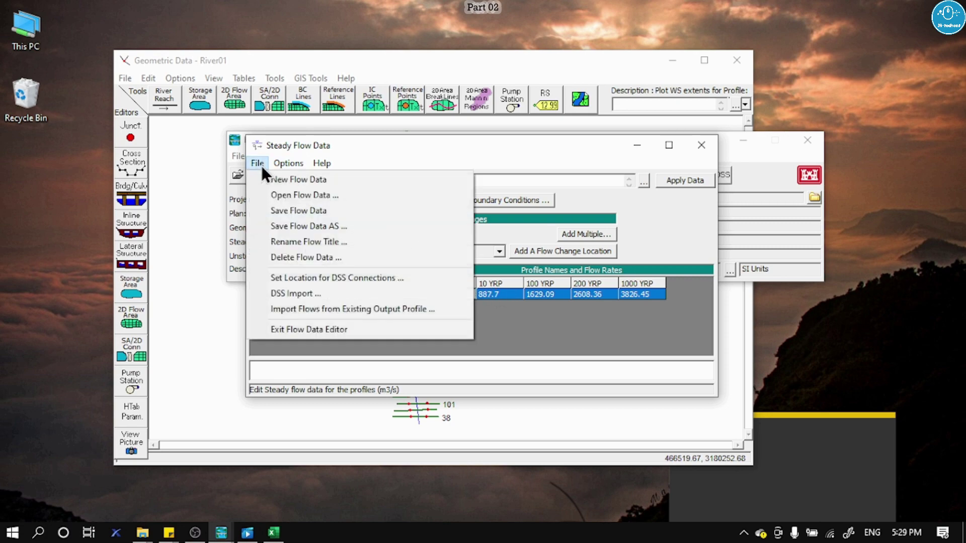
pyautogui.click(275, 210)
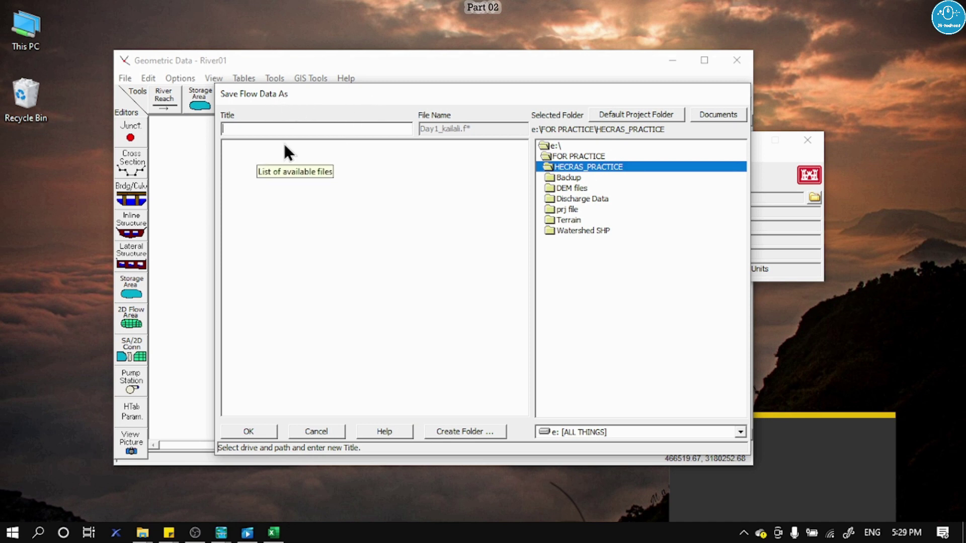
pyautogui.write('fLO')
pyautogui.press('BackSpace')
pyautogui.press('BackSpace')
pyautogui.press('BackSpace')
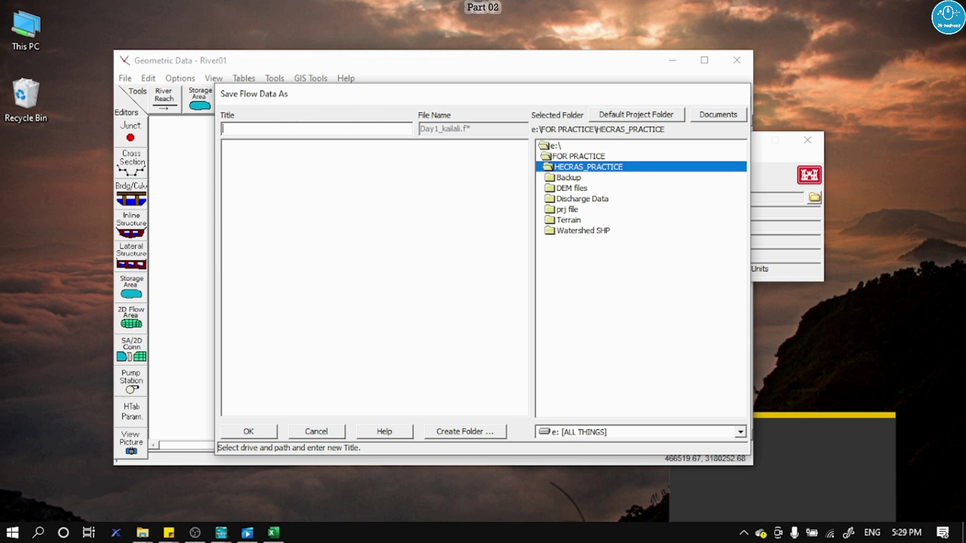
pyautogui.write('Flow01')
pyautogui.click(265, 431)
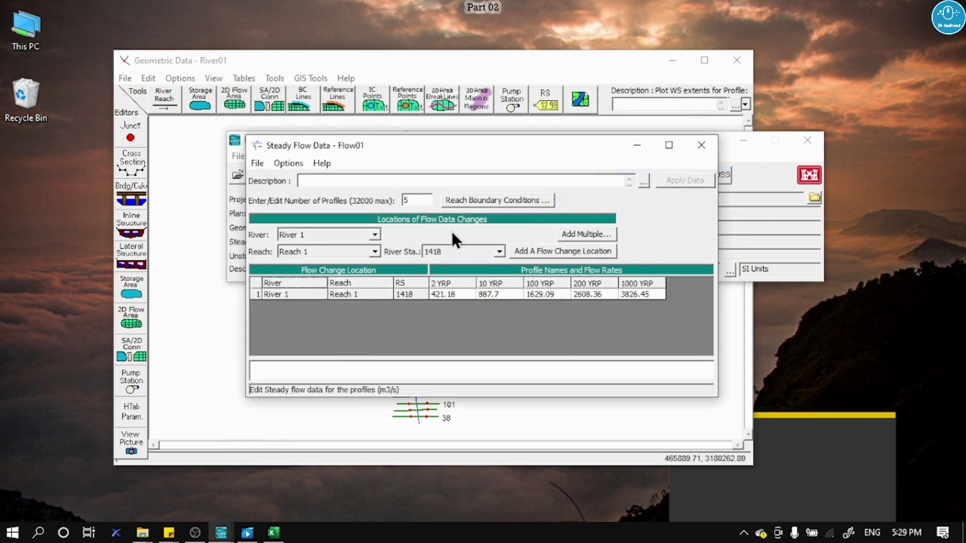
pyautogui.click(254, 164)
pyautogui.click(291, 212)
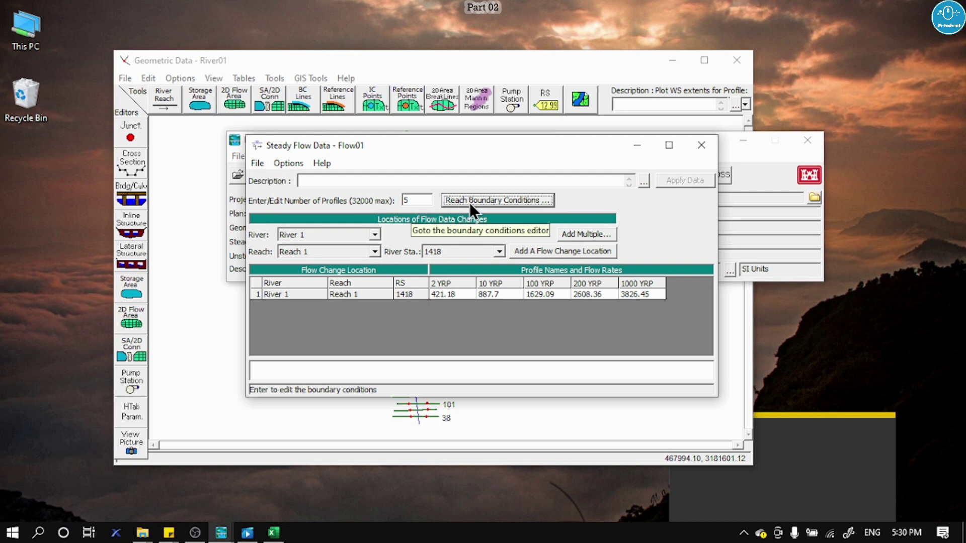
# - Set the upstream boundary condition of River 1, Reach 1 to Critical Depth for all profiles, and return to the main HEC-RAS window
pyautogui.click(483, 201)
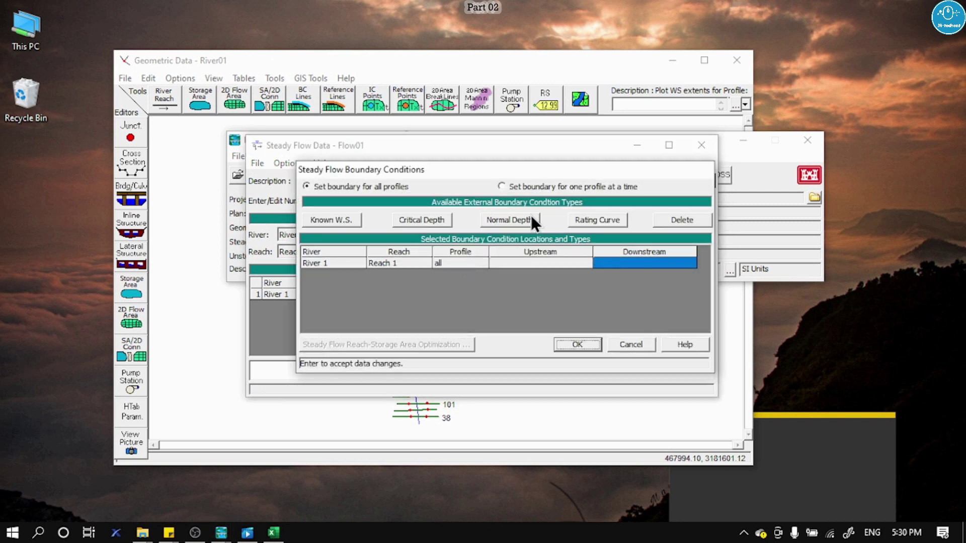
pyautogui.click(538, 264)
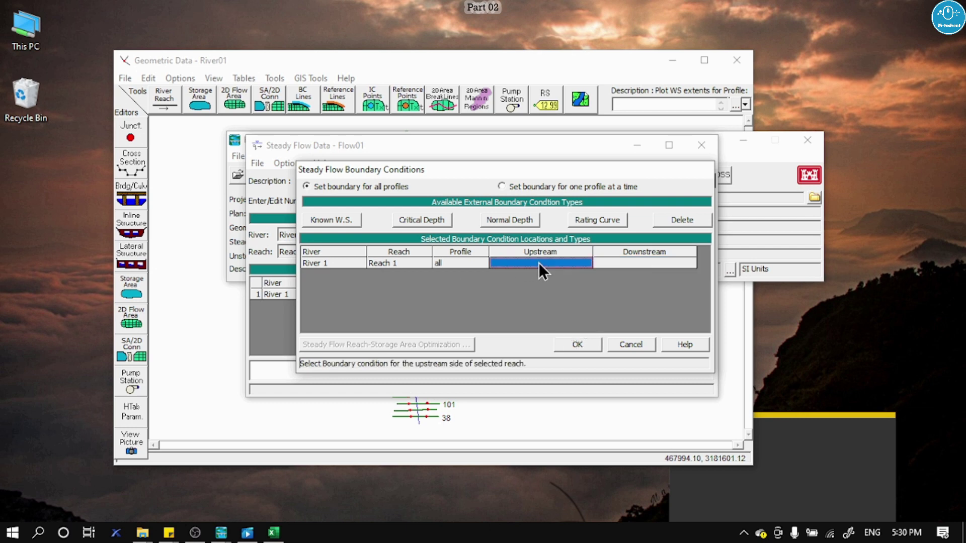
pyautogui.click(423, 222)
pyautogui.click(662, 264)
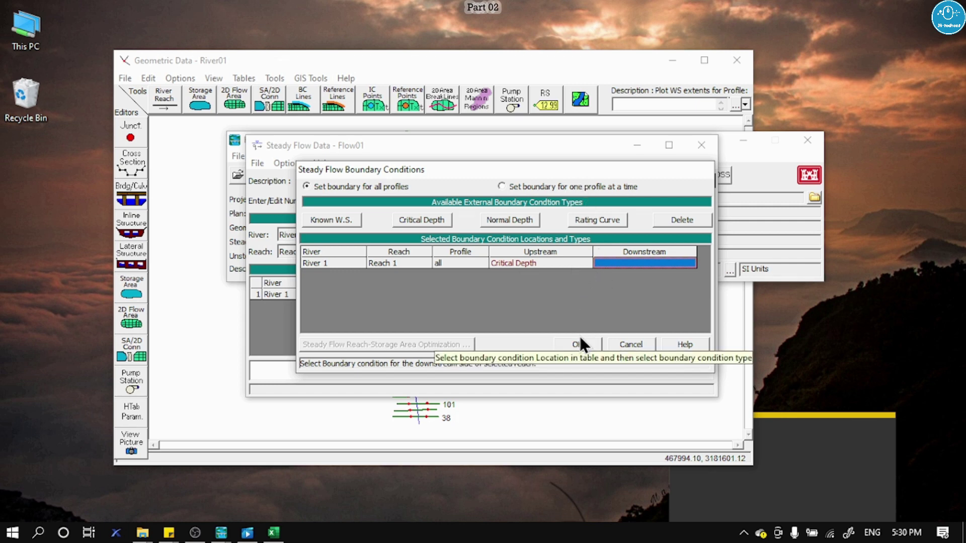
pyautogui.click(609, 344)
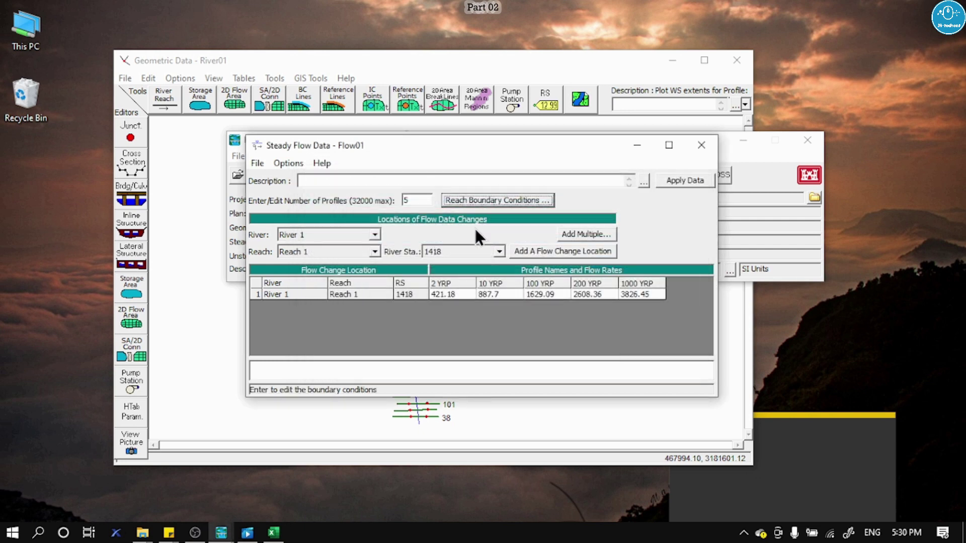
pyautogui.click(234, 141)
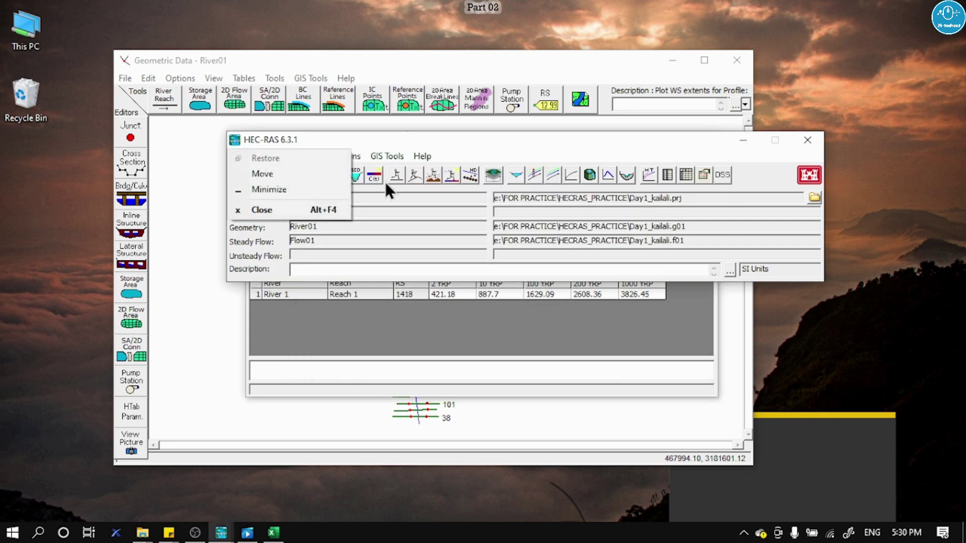
# - Open RAS Mapper and hide the Bing Satellite layer to show the terrain at the downstream end of River 1
pyautogui.click(493, 172)
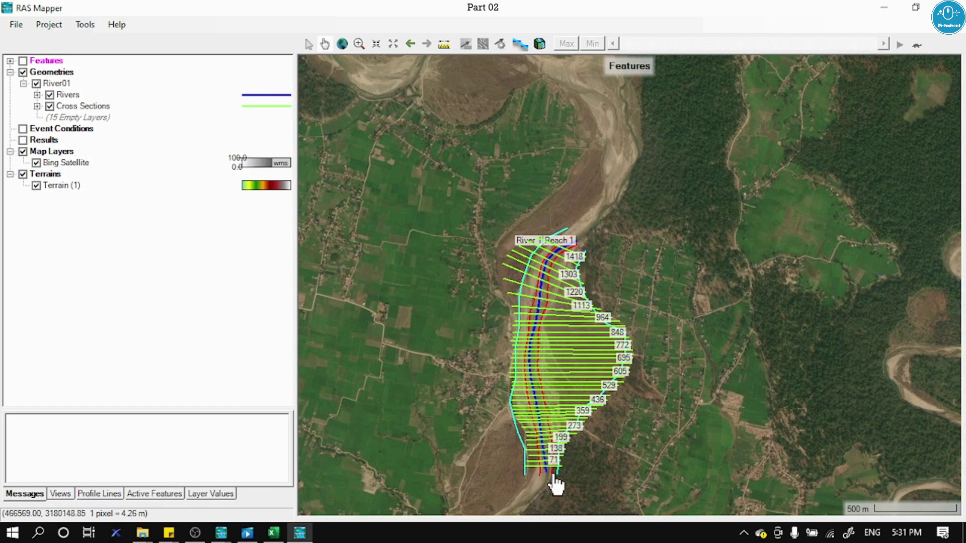
pyautogui.scroll(3, 557, 480)
pyautogui.scroll(2, 555, 481)
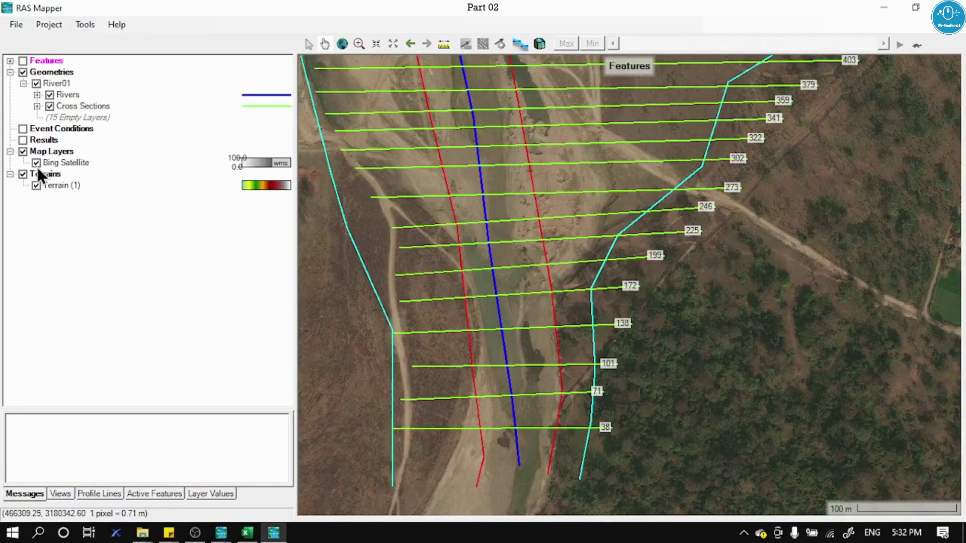
pyautogui.click(36, 163)
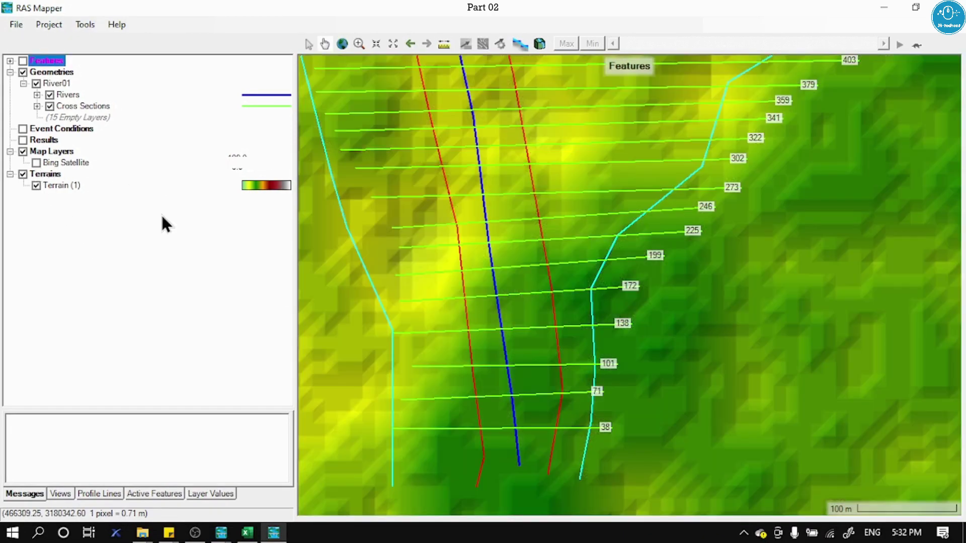
# - Measure the terrain slope along the river centreline from near station 172 to its downstream end, and return to the main HEC-RAS window
pyautogui.click(446, 43)
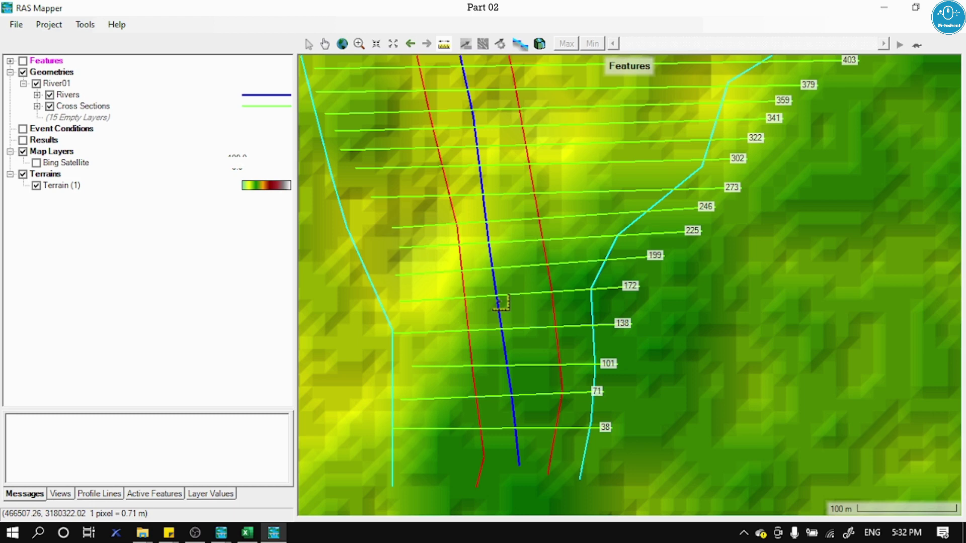
pyautogui.click(502, 333)
pyautogui.click(508, 377)
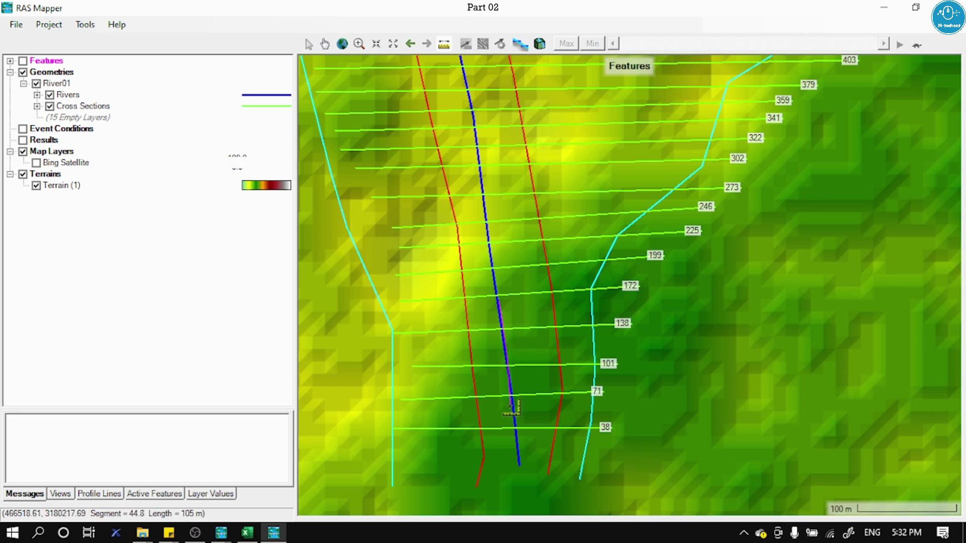
pyautogui.click(517, 445)
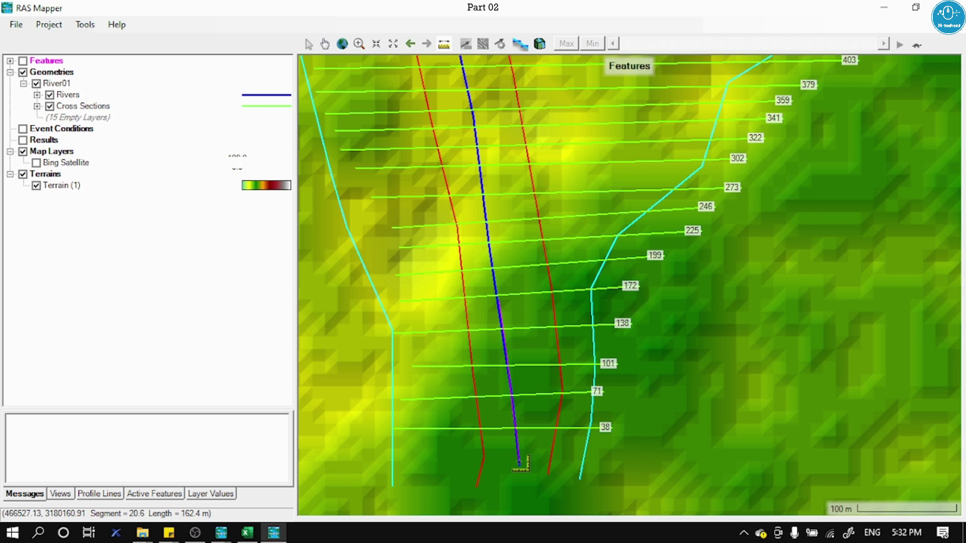
pyautogui.rightClick(519, 464)
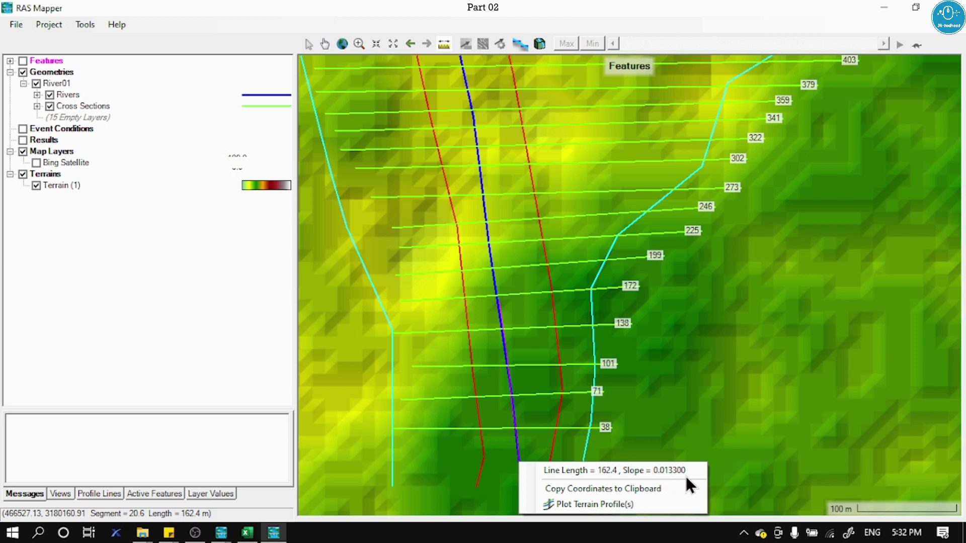
pyautogui.click(455, 524)
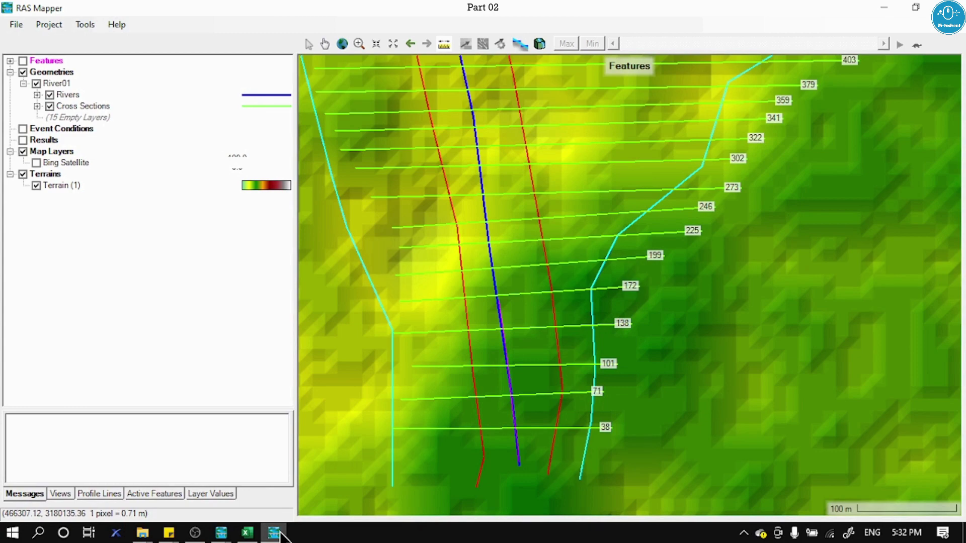
pyautogui.moveTo(276, 532)
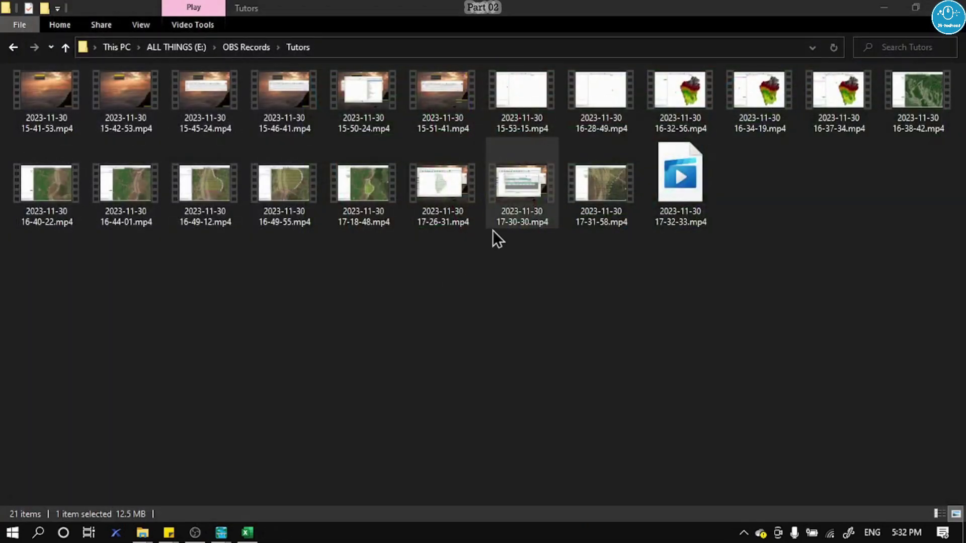
pyautogui.click(884, 8)
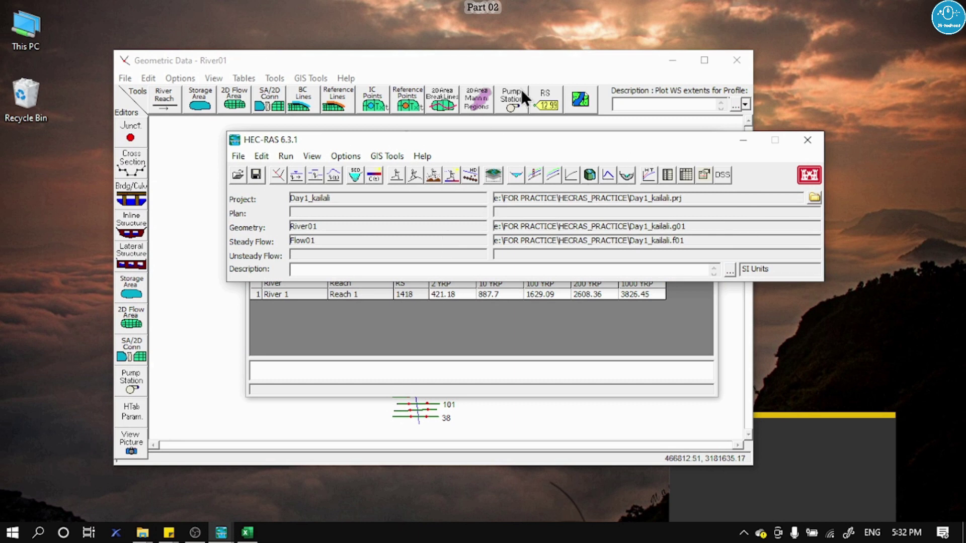
# - Open the reach boundary conditions of the steady flow data and set the upstream boundary of River 1, Reach 1 to Critical Depth
pyautogui.click(265, 157)
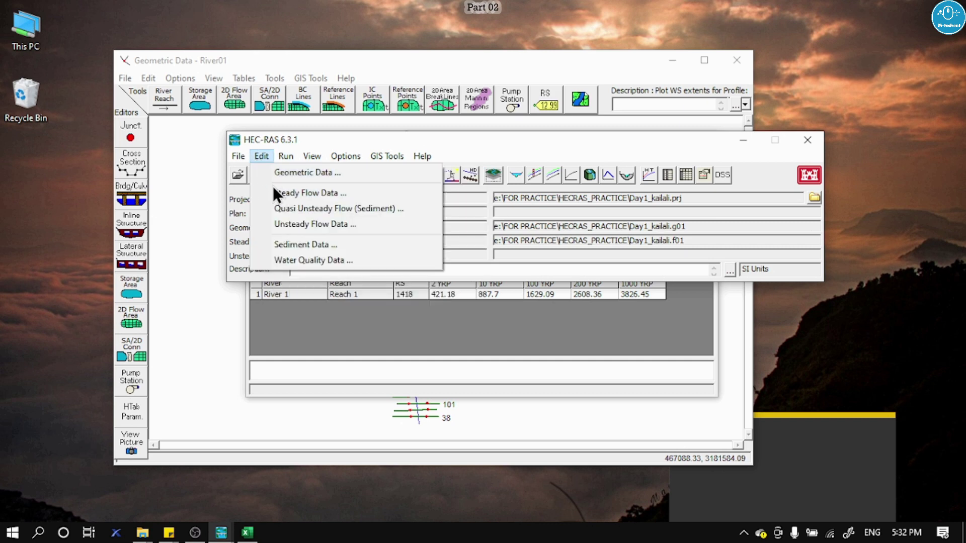
pyautogui.click(291, 193)
pyautogui.click(506, 201)
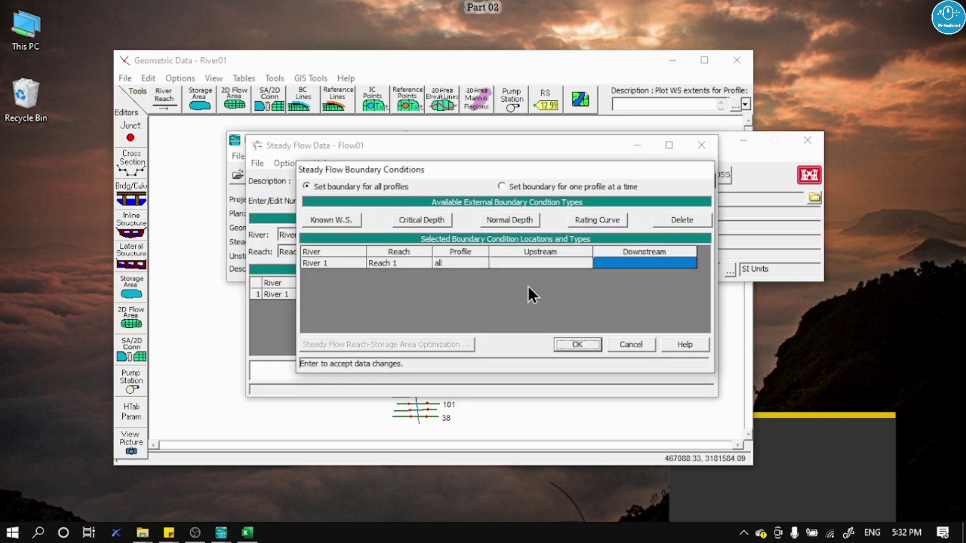
pyautogui.click(537, 264)
pyautogui.click(422, 220)
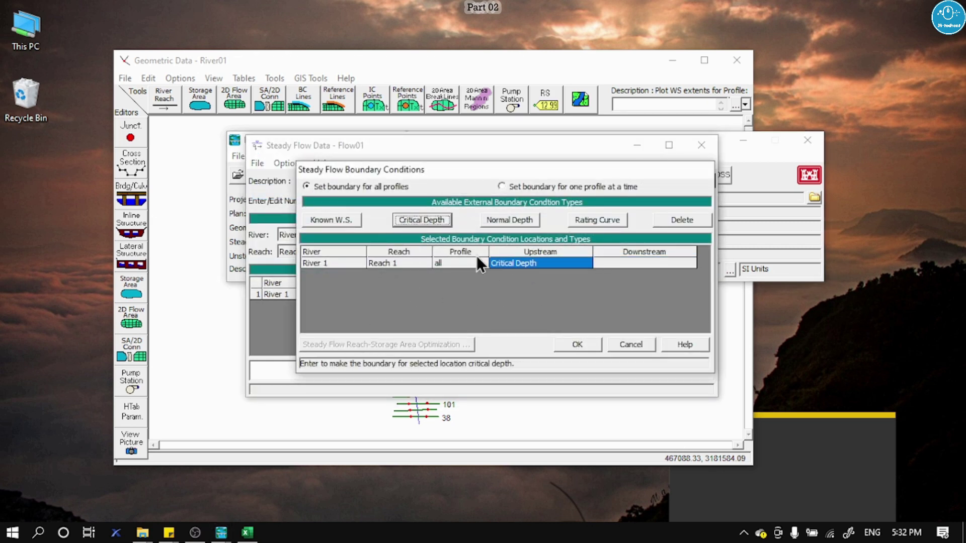
# - Set the downstream boundary of Reach 1 to Normal Depth with slope 0.013 for all profiles, and accept the boundary conditions
pyautogui.click(629, 263)
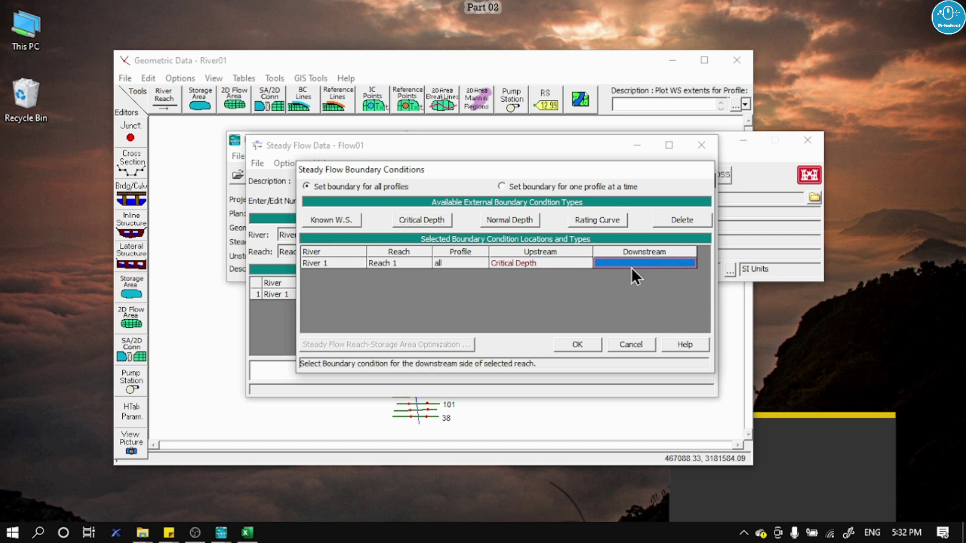
pyautogui.click(508, 223)
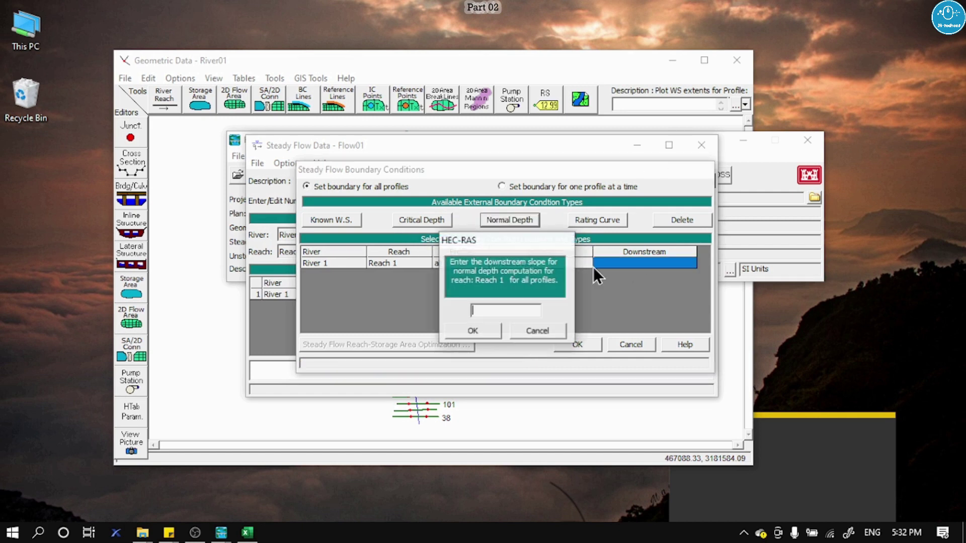
pyautogui.write('0.013')
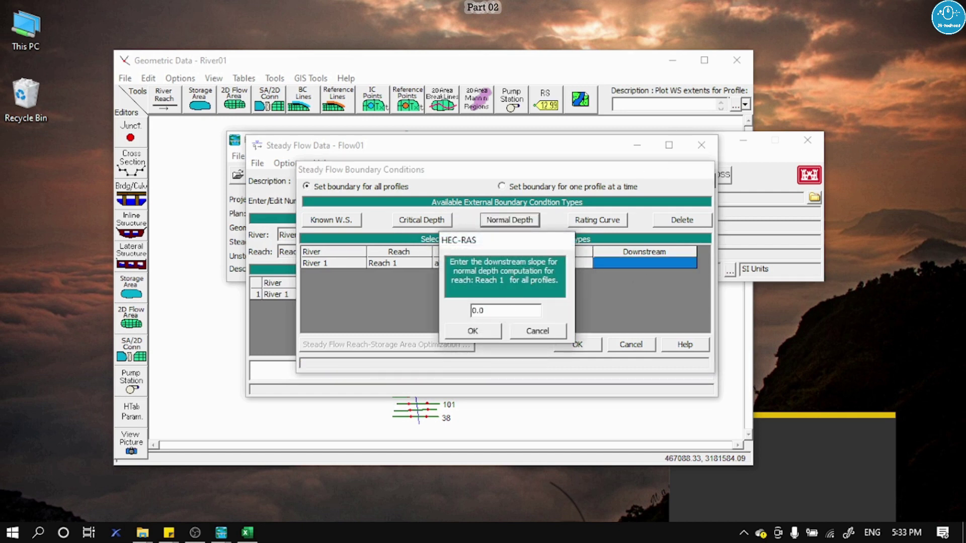
pyautogui.click(492, 336)
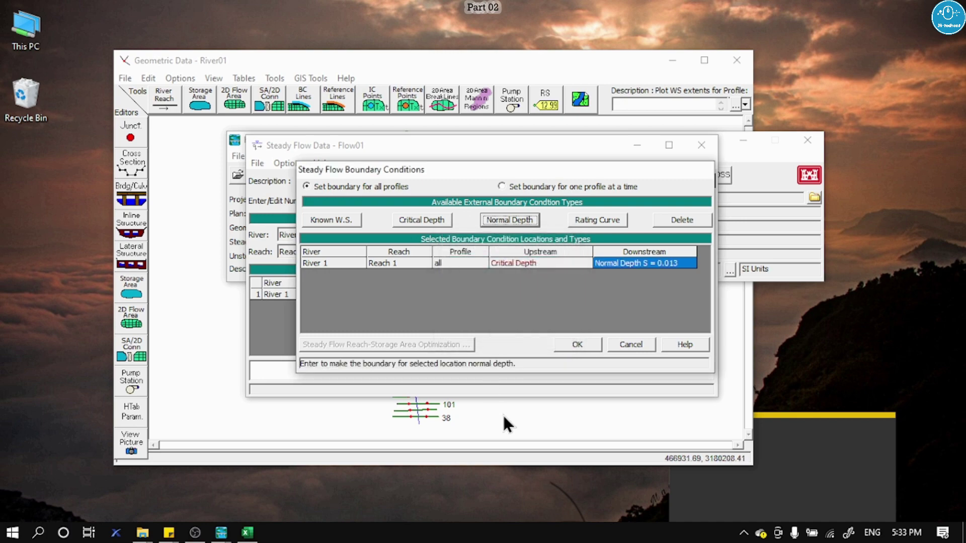
pyautogui.click(579, 345)
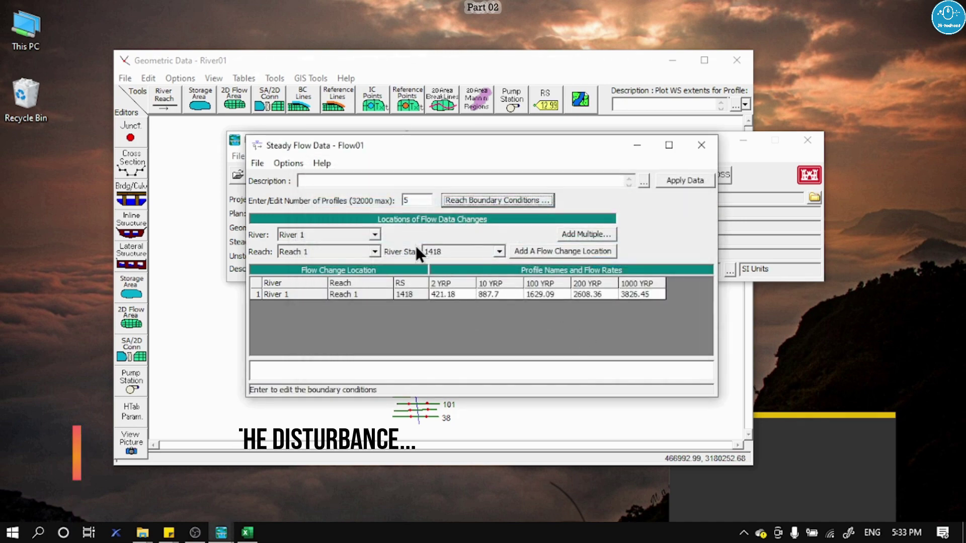
# - Save the Flow01 steady flow data and close its editor
pyautogui.click(259, 164)
pyautogui.click(279, 212)
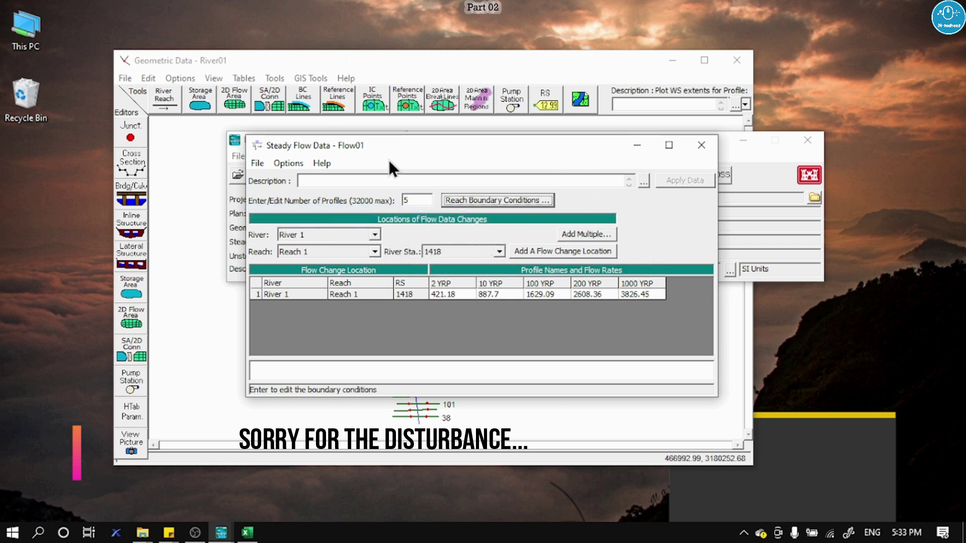
pyautogui.click(699, 149)
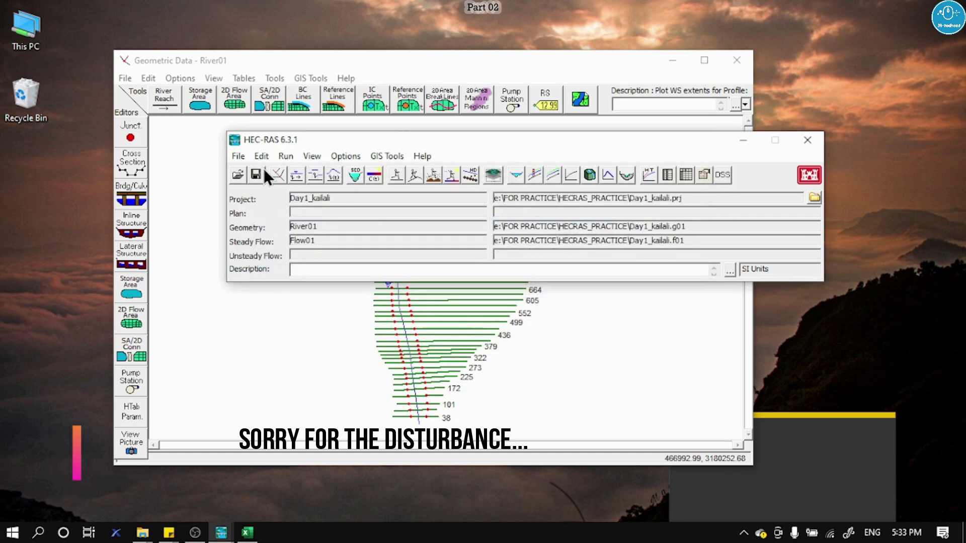
# - Open the Steady Flow Analysis window and set the flow regime to Mixed
pyautogui.click(261, 157)
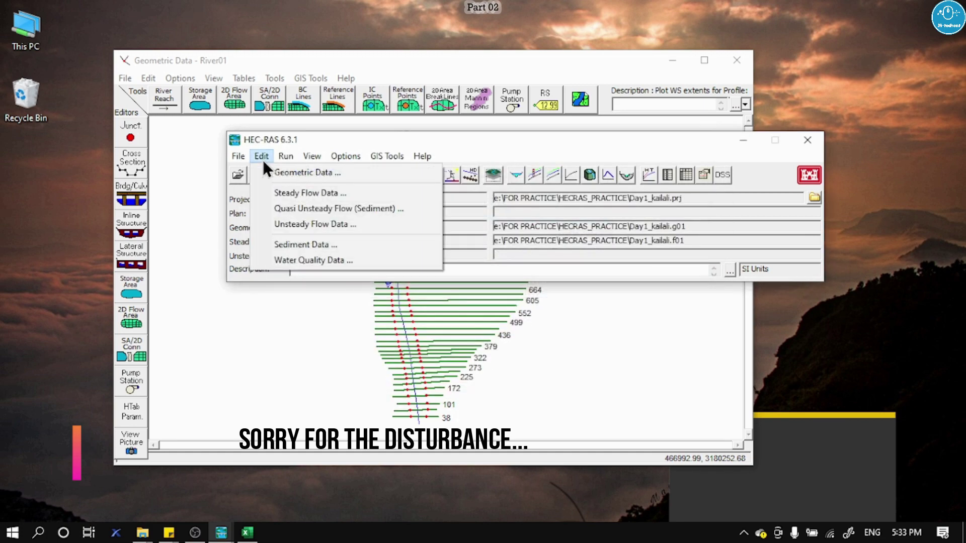
pyautogui.moveTo(294, 160)
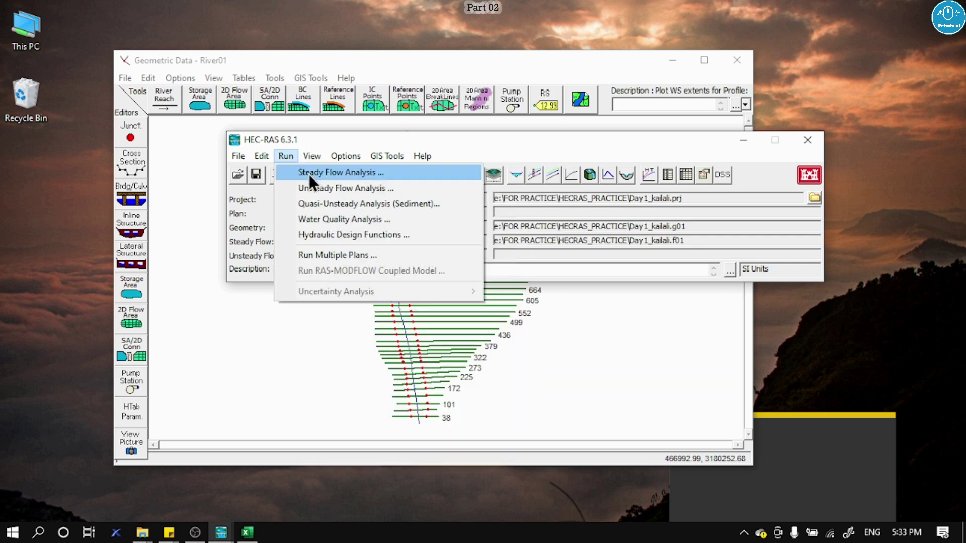
pyautogui.click(309, 173)
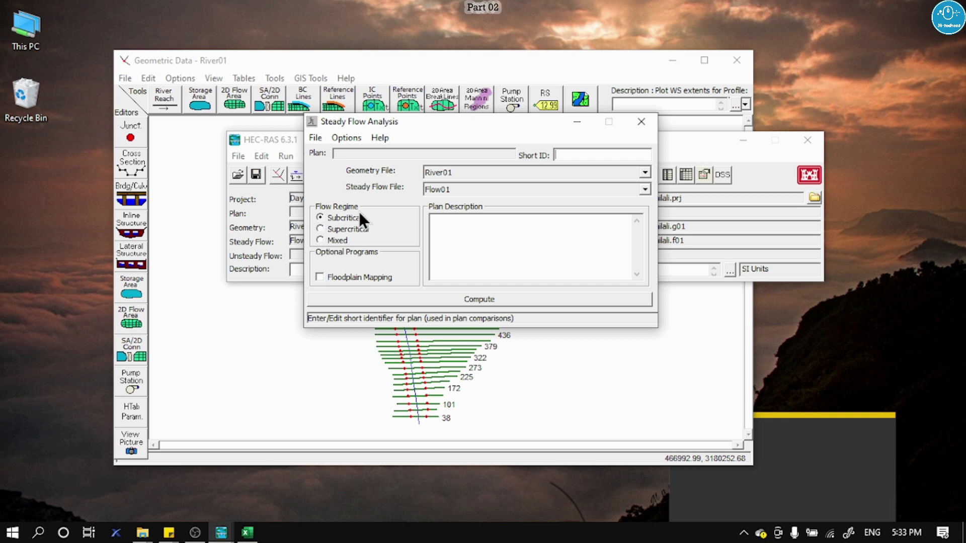
pyautogui.click(320, 240)
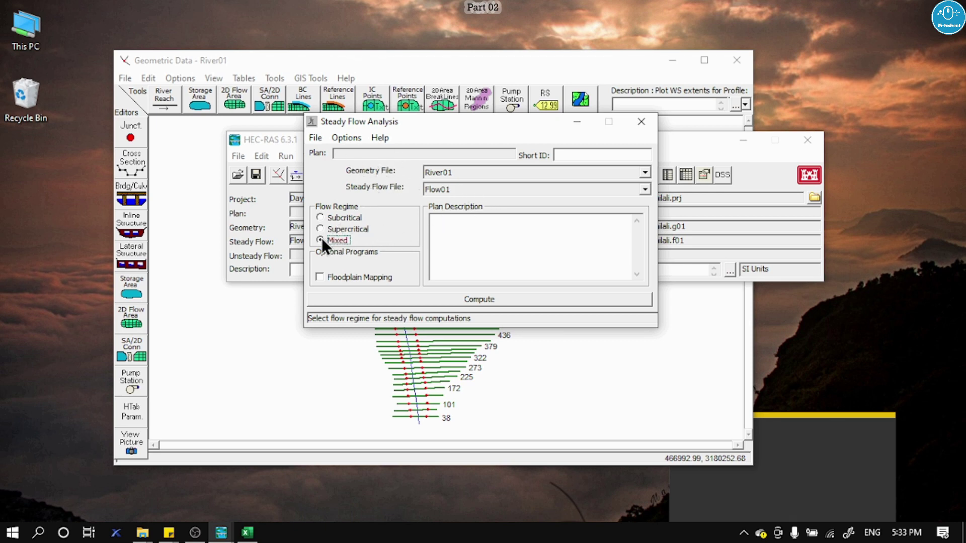
# - Save the plan in the HECRAS_PRACTICE folder with the title Run_Steady and the short identifier Run_Steady
pyautogui.click(317, 139)
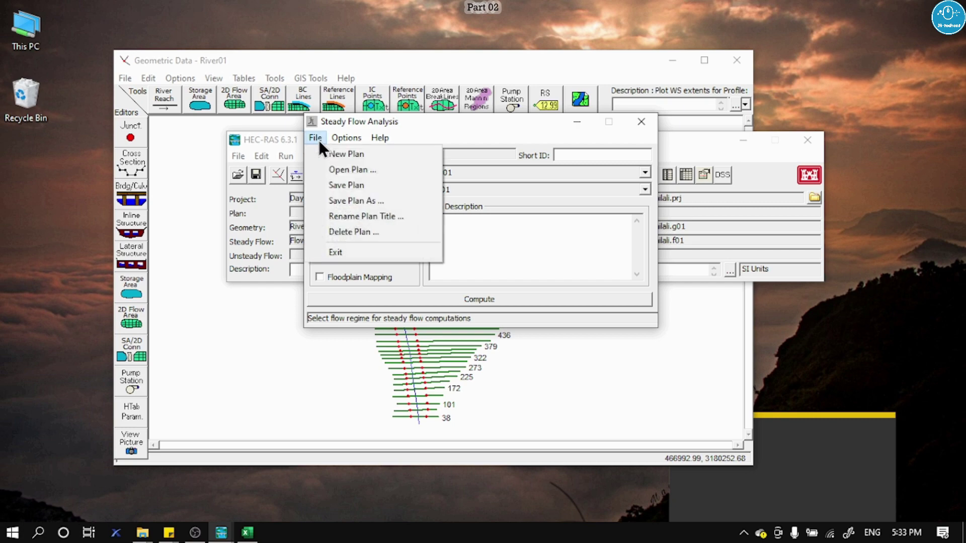
pyautogui.click(318, 138)
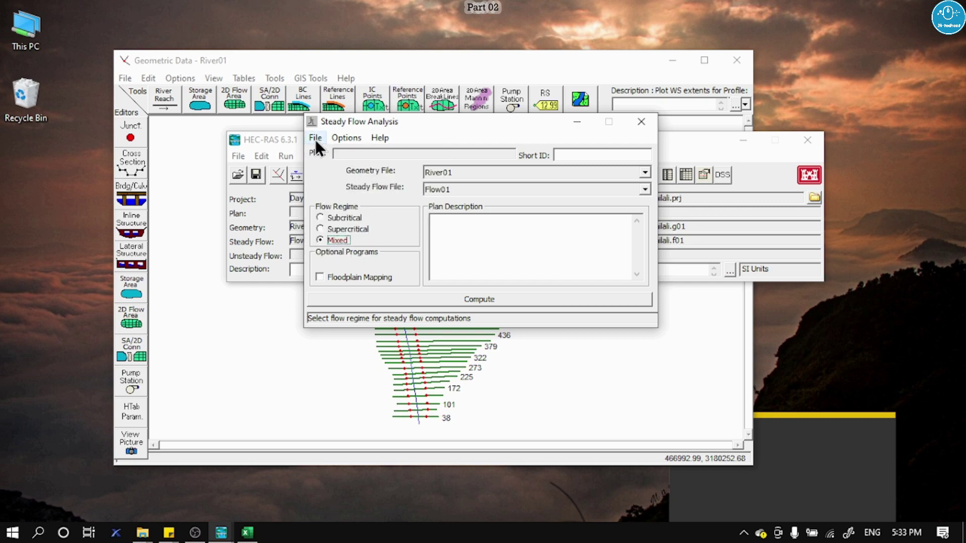
pyautogui.click(315, 139)
pyautogui.click(346, 188)
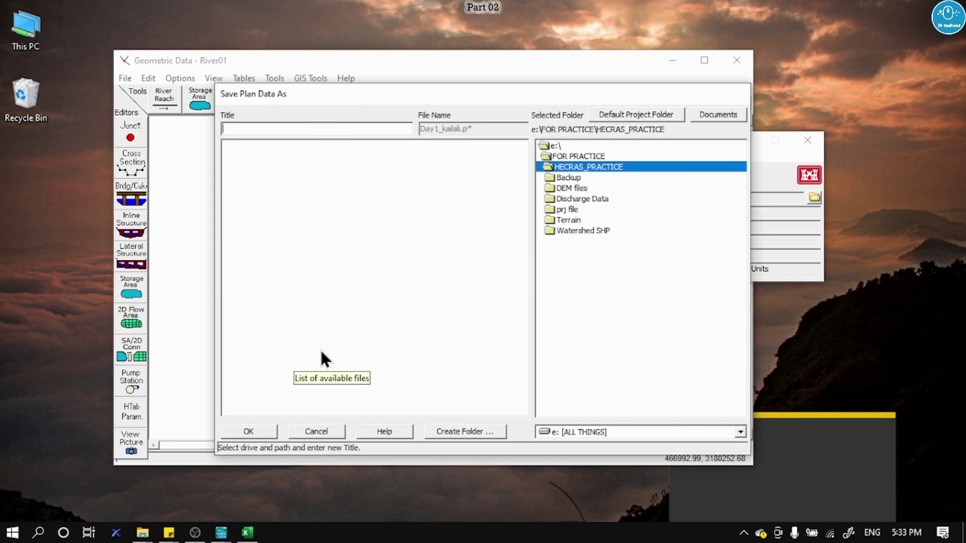
pyautogui.write('Ru')
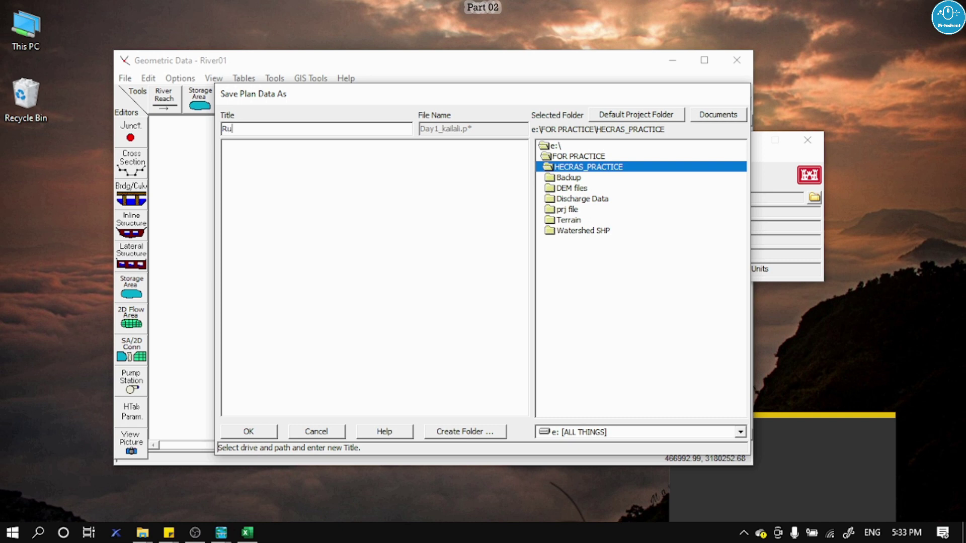
pyautogui.write('n_Steaduy')
pyautogui.click(263, 433)
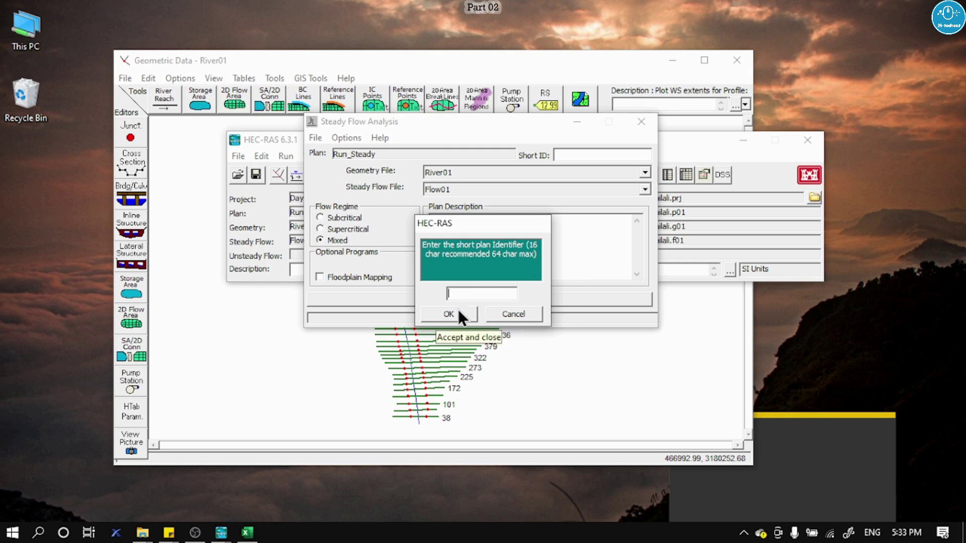
pyautogui.write('Run')
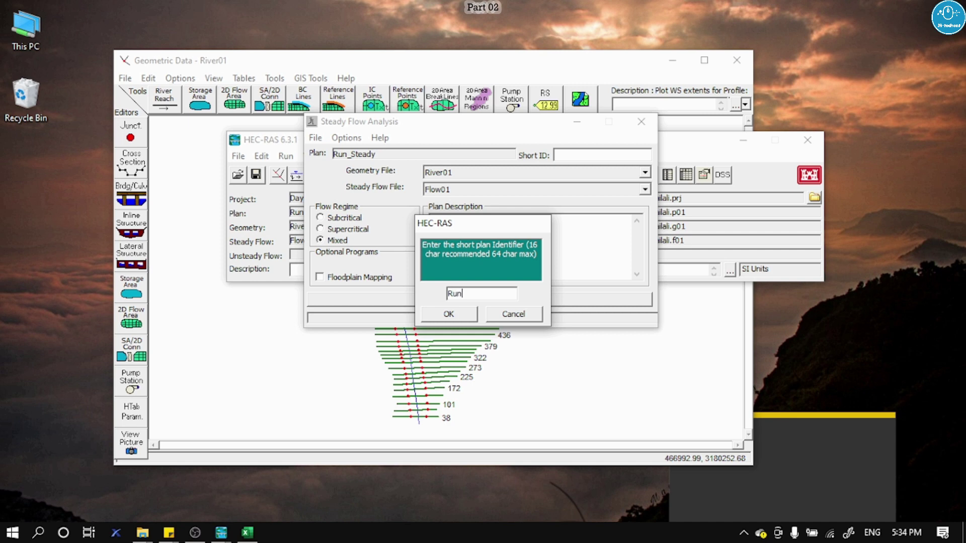
pyautogui.write('_Steady')
pyautogui.press('Return')
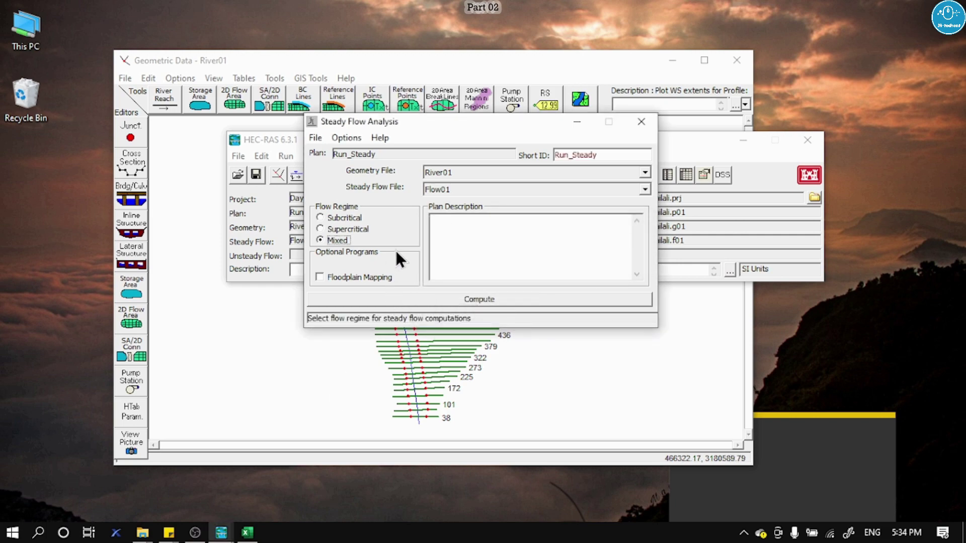
# - Compute the Run_Steady plan, and close the finished computation and Steady Flow Analysis windows
pyautogui.click(456, 301)
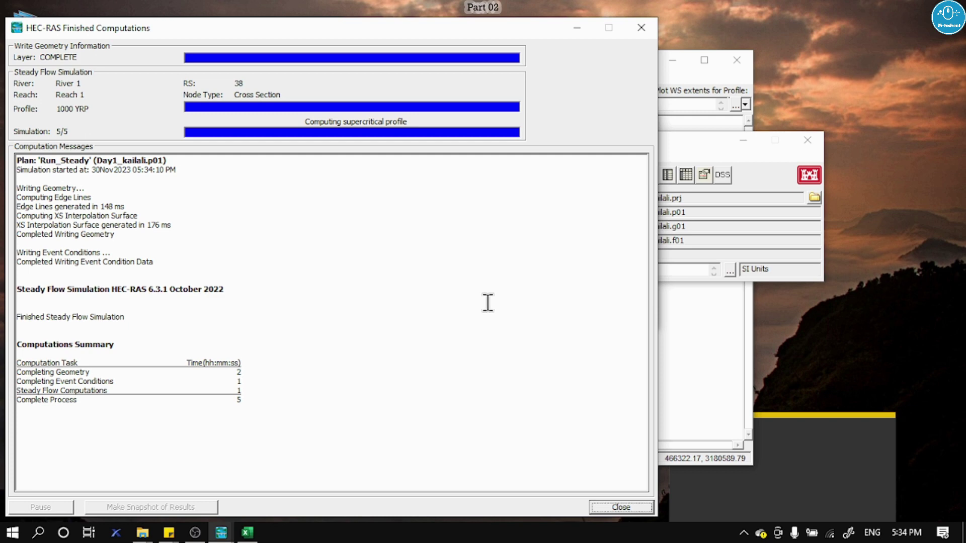
pyautogui.moveTo(493, 33); pyautogui.dragTo(499, 26)
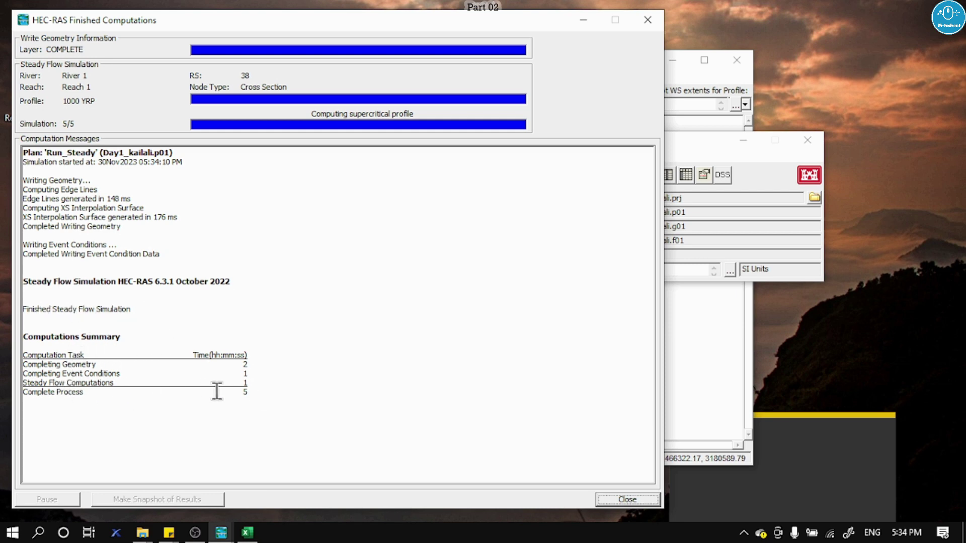
pyautogui.click(638, 501)
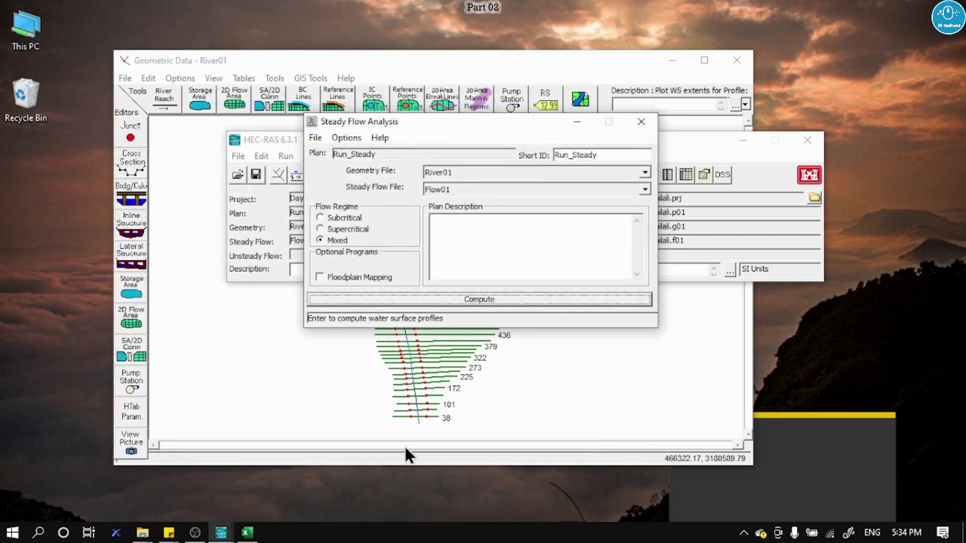
pyautogui.click(641, 123)
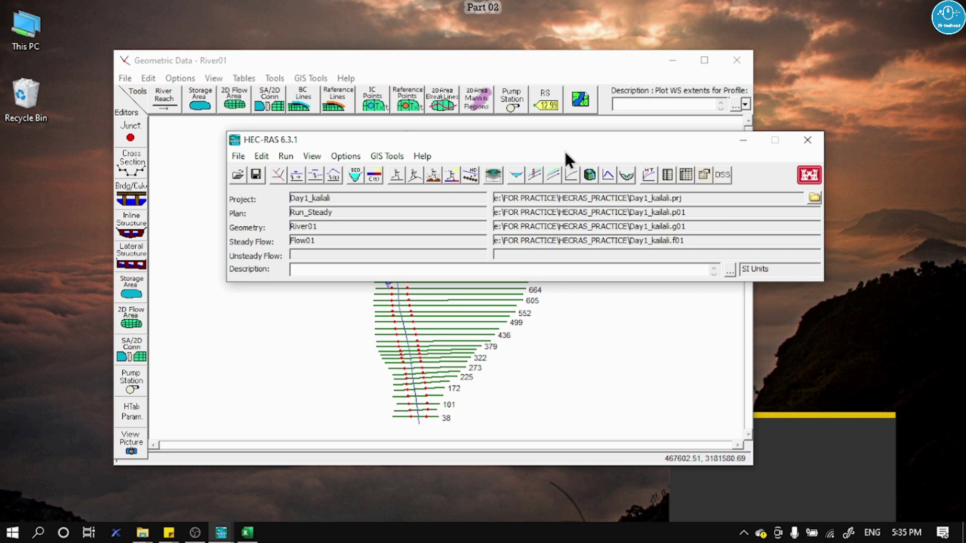
# - In RAS Mapper, expand the Run_Steady results, then display and select the Depth (2 YRP) layer
pyautogui.click(589, 175)
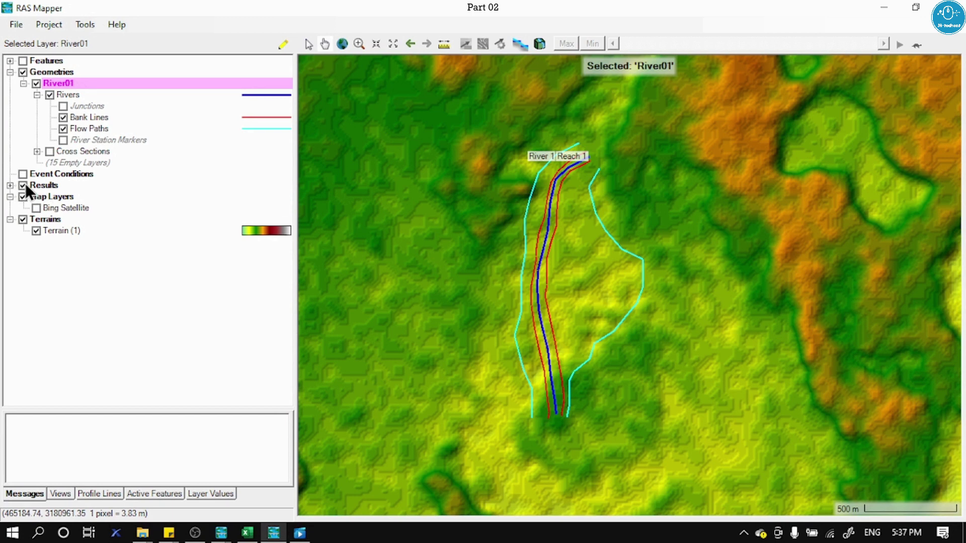
pyautogui.click(10, 186)
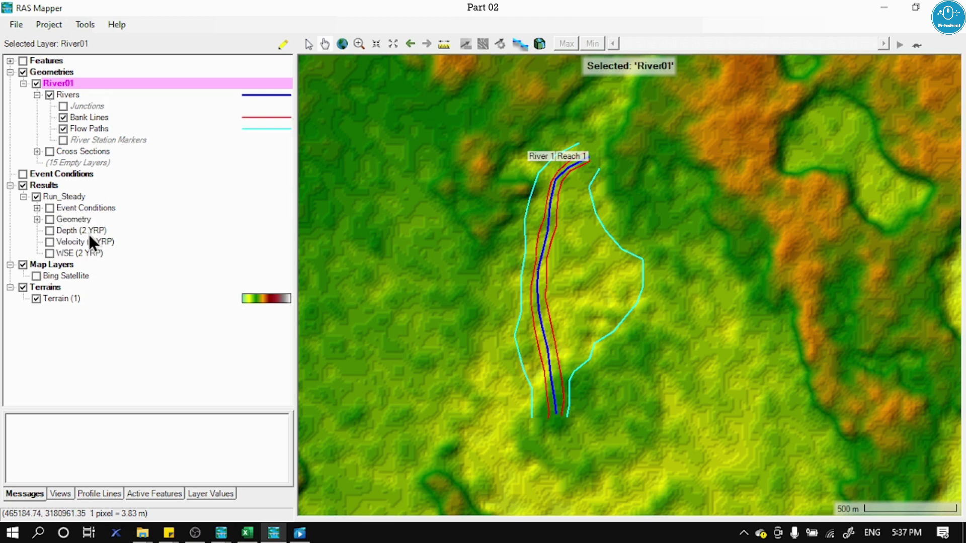
pyautogui.click(50, 231)
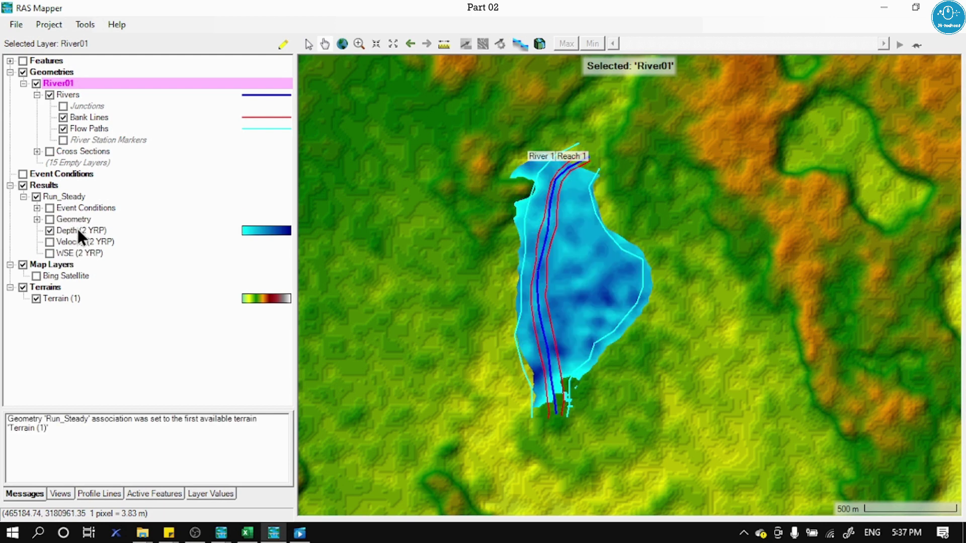
pyautogui.click(77, 231)
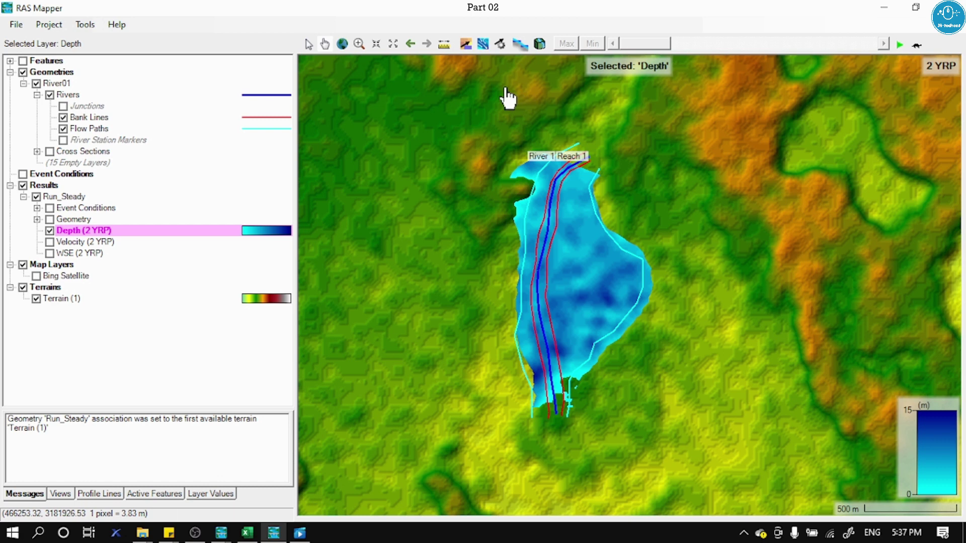
# - Turn on particle tracing with a speed of 50.6 and static velocity arrows for the Depth (2 YRP) map
pyautogui.click(483, 45)
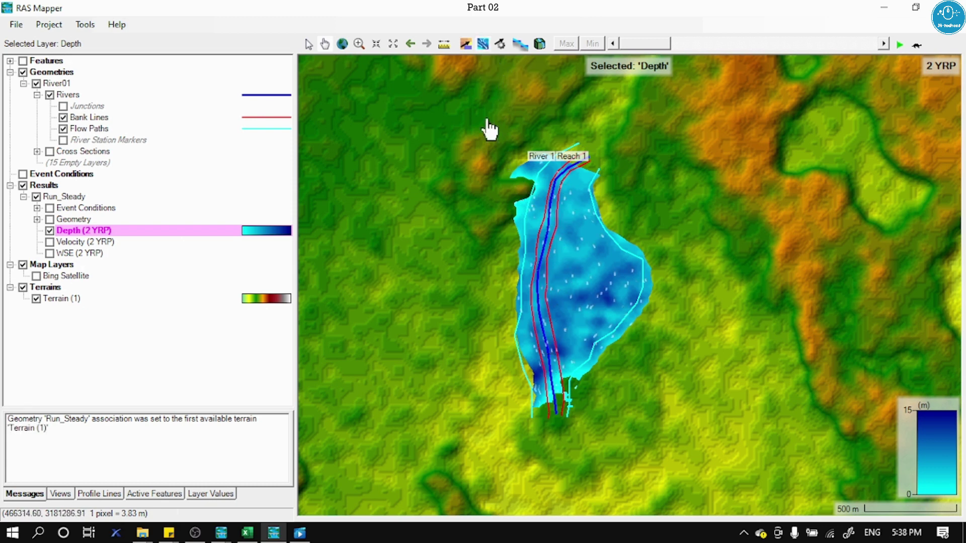
pyautogui.click(500, 44)
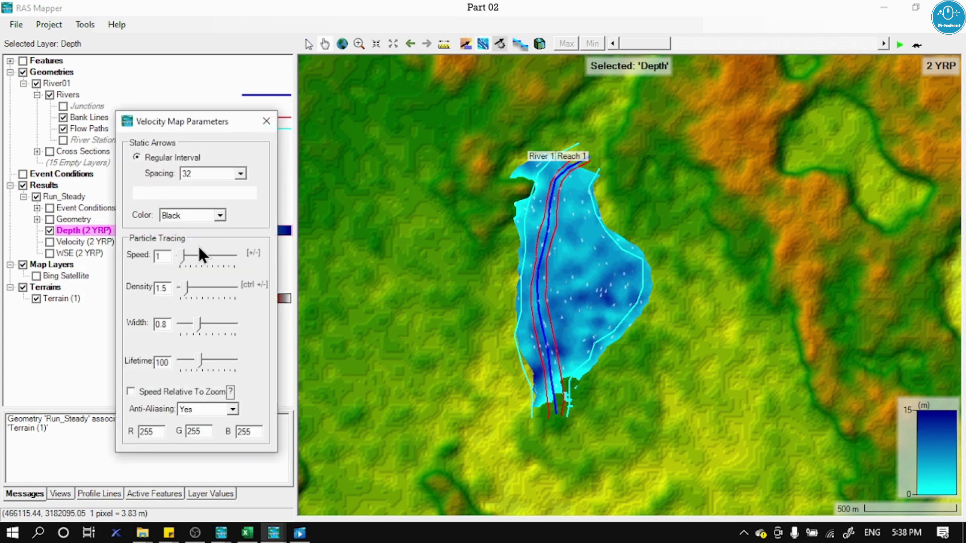
pyautogui.moveTo(189, 260); pyautogui.dragTo(210, 260)
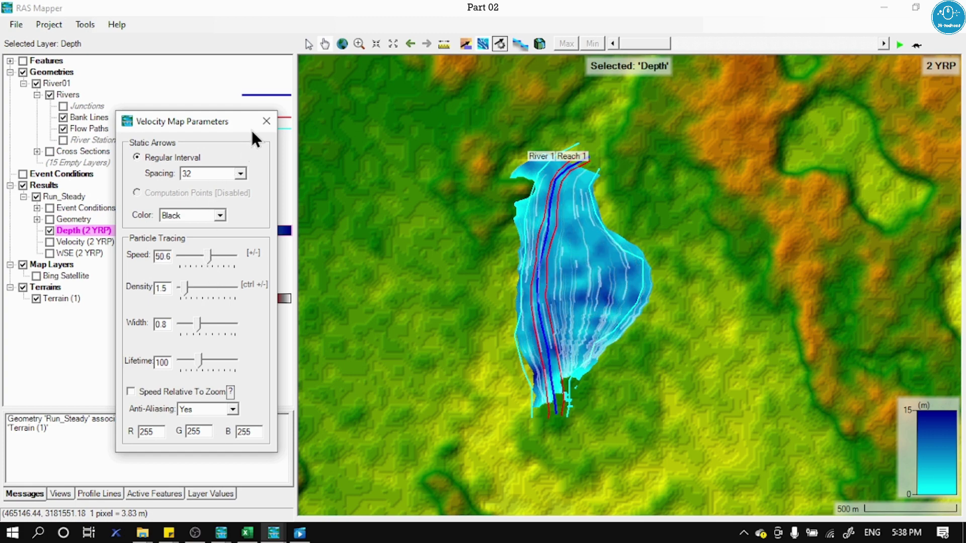
pyautogui.click(266, 122)
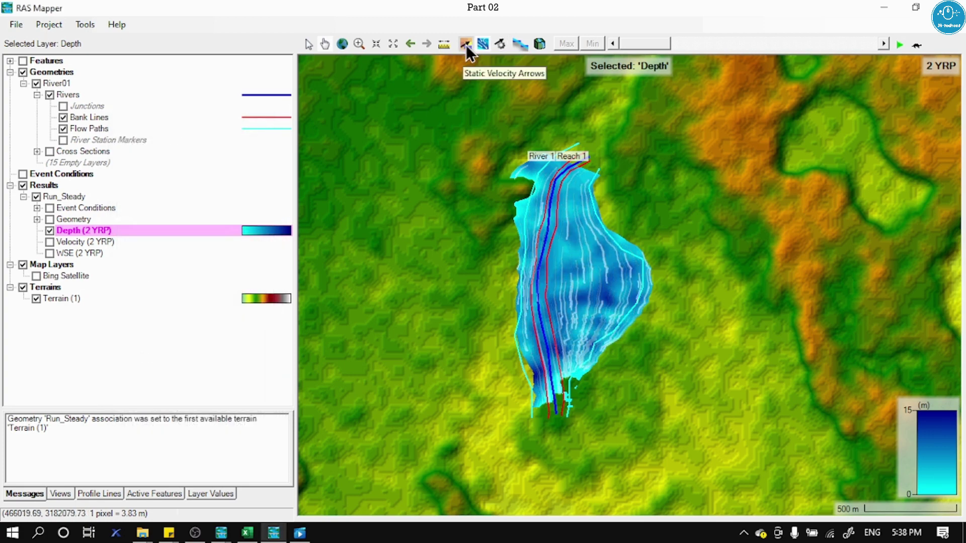
pyautogui.click(466, 45)
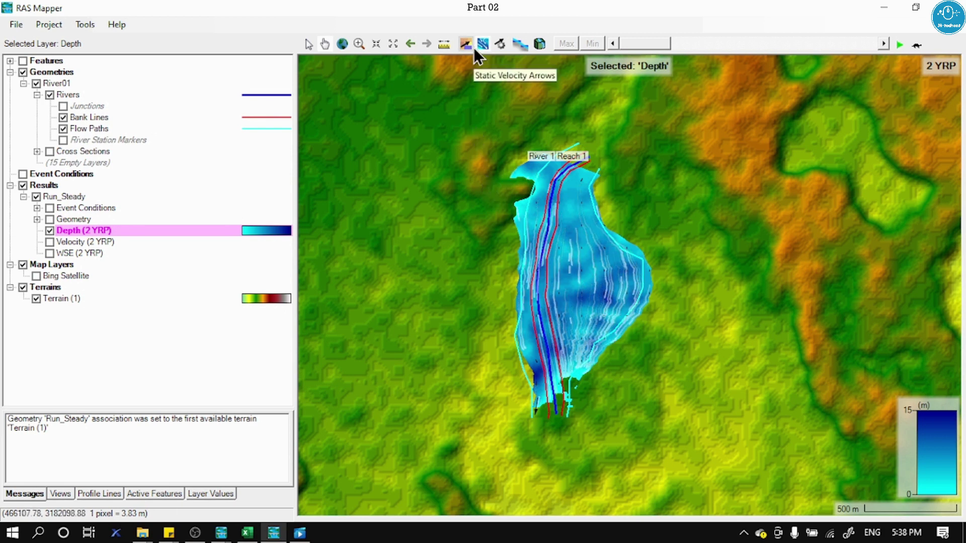
pyautogui.click(63, 239)
pyautogui.click(74, 230)
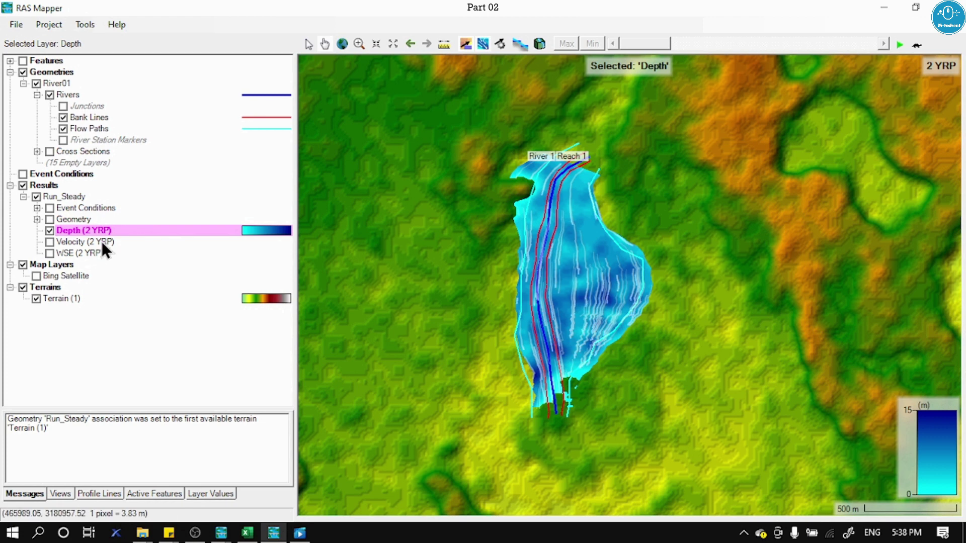
# - Display the Run_Steady Velocity layer in place of Depth and switch its profile to 10 YRP
pyautogui.click(50, 242)
pyautogui.click(76, 242)
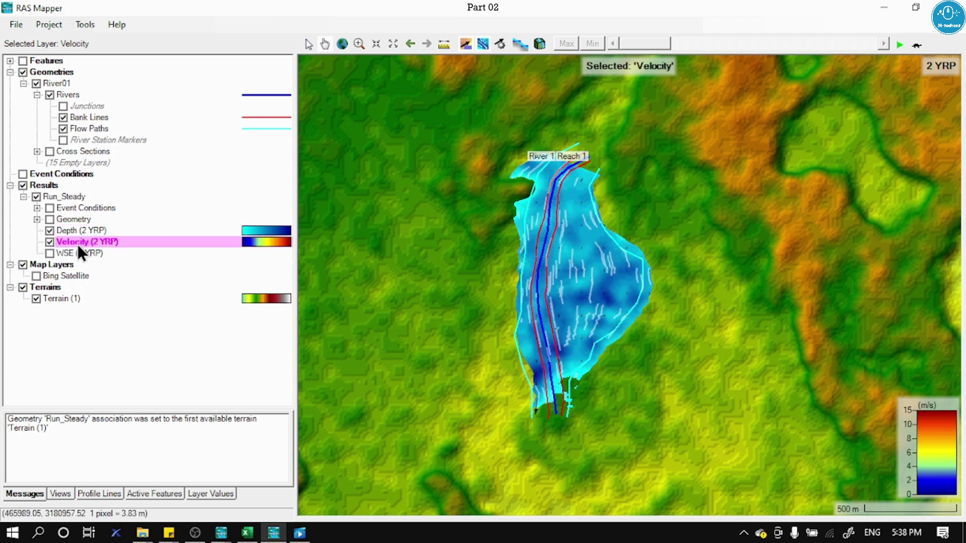
pyautogui.click(49, 231)
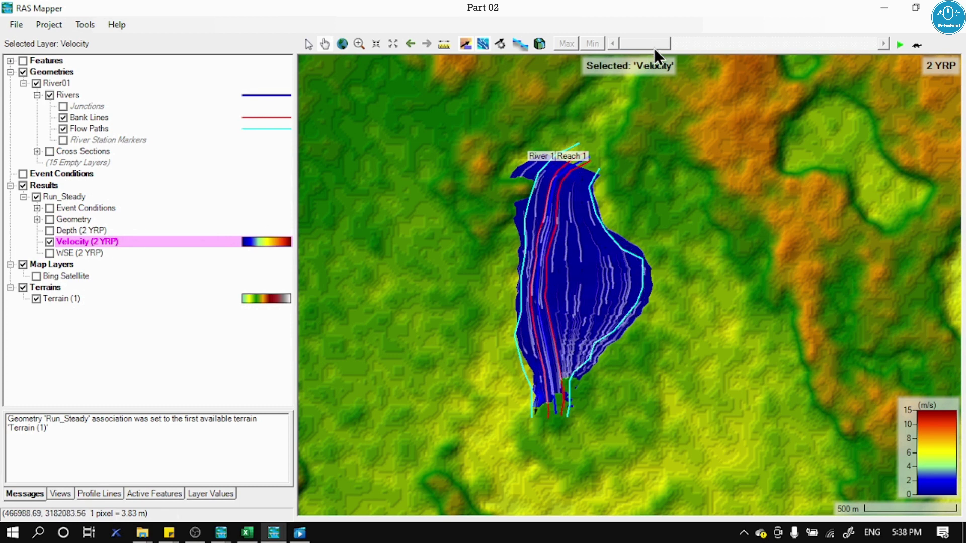
pyautogui.moveTo(653, 44); pyautogui.dragTo(691, 42)
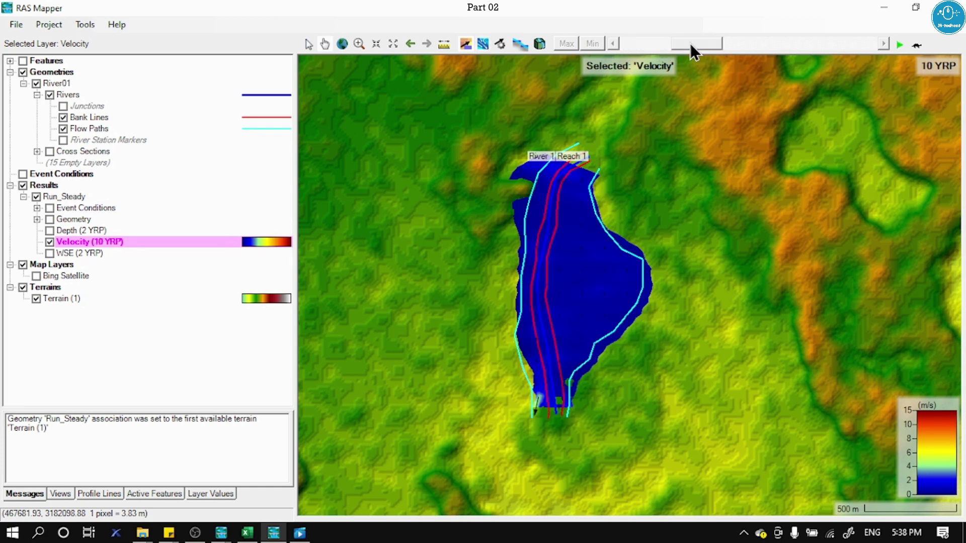
# - Display the Depth layer in place of Velocity and play through its flood profiles from 2 YRP to 1000 YRP
pyautogui.click(50, 242)
pyautogui.click(50, 231)
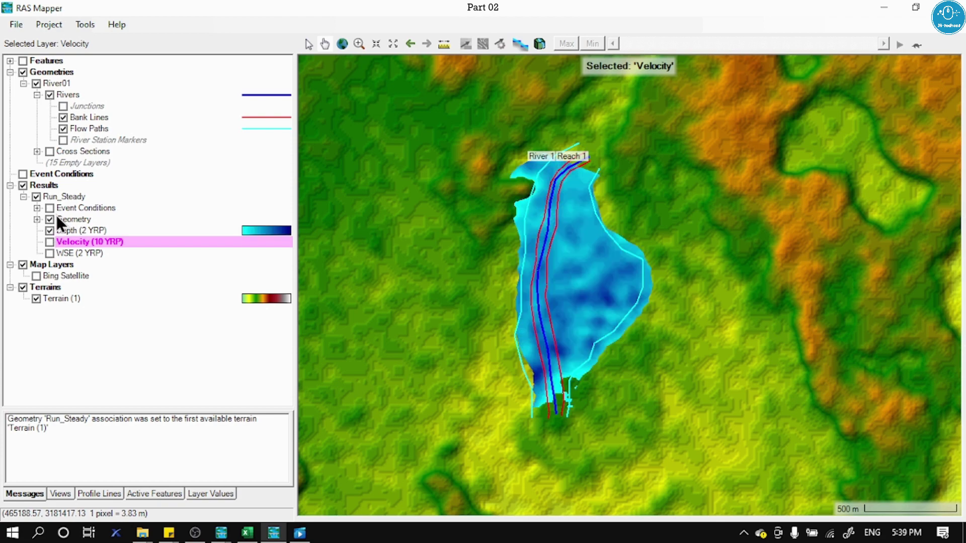
pyautogui.click(68, 229)
pyautogui.scroll(1, 569, 297)
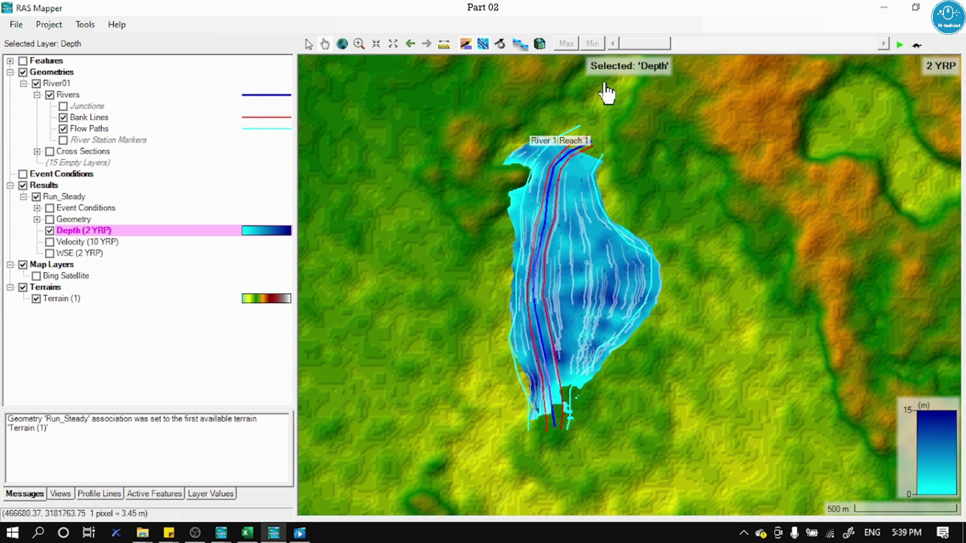
pyautogui.moveTo(653, 44)
pyautogui.mouseDown()
pyautogui.moveTo(692, 45)
pyautogui.moveTo(671, 45)
pyautogui.mouseUp()
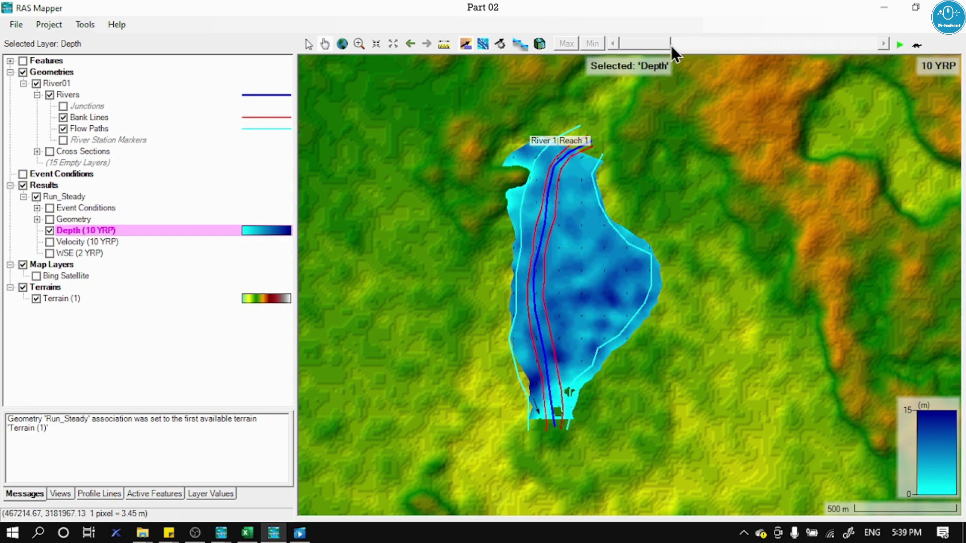
pyautogui.click(900, 44)
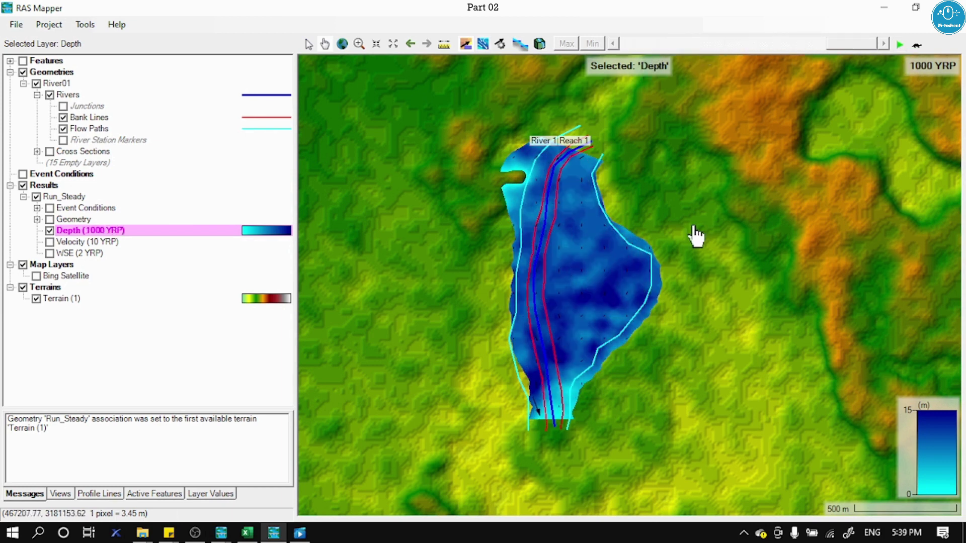
pyautogui.moveTo(838, 43); pyautogui.dragTo(626, 61)
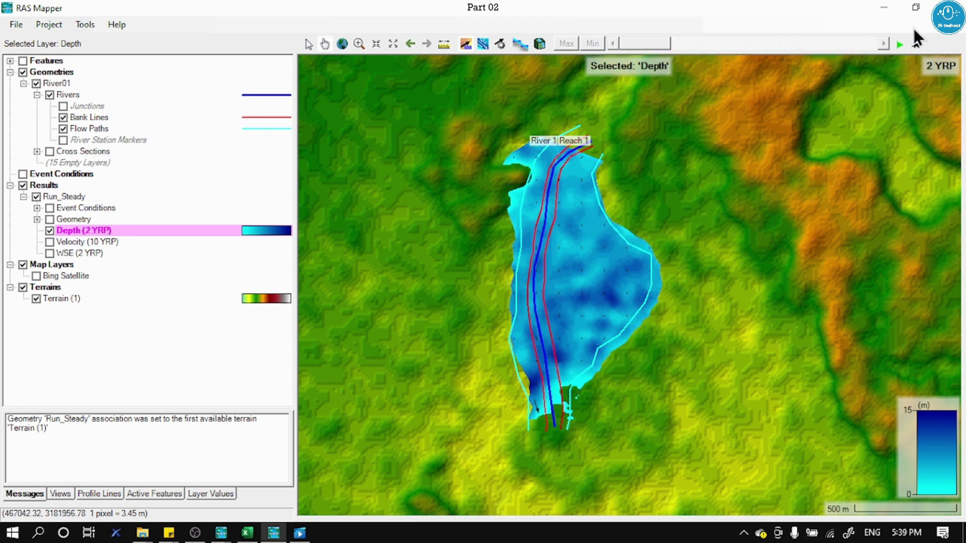
pyautogui.click(900, 44)
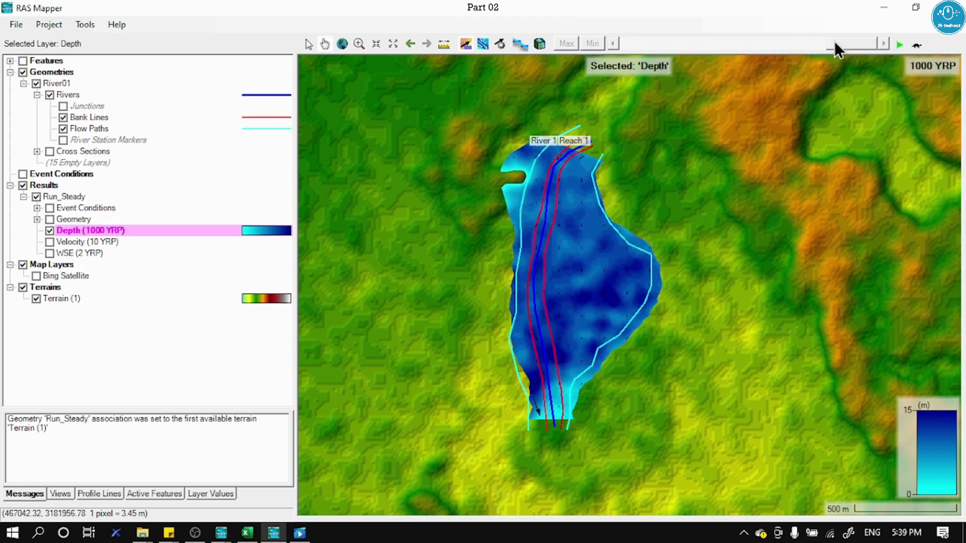
pyautogui.moveTo(834, 44); pyautogui.dragTo(859, 48)
pyautogui.moveTo(832, 45); pyautogui.dragTo(847, 62)
# - Display the Velocity layer in place of Depth and advance its profile to 1000 YRP
pyautogui.click(50, 231)
pyautogui.click(50, 242)
pyautogui.click(71, 242)
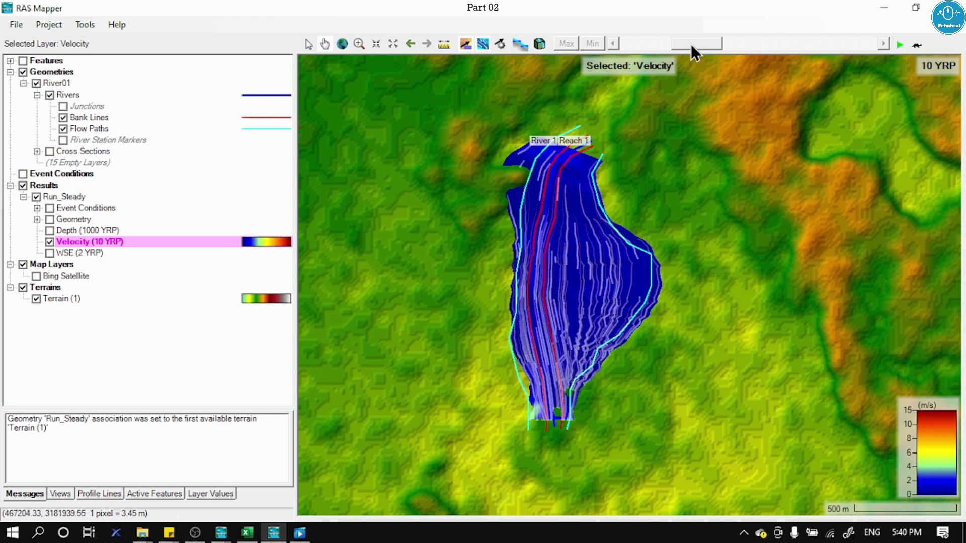
pyautogui.click(644, 47)
pyautogui.click(719, 45)
pyautogui.moveTo(722, 54); pyautogui.dragTo(856, 52)
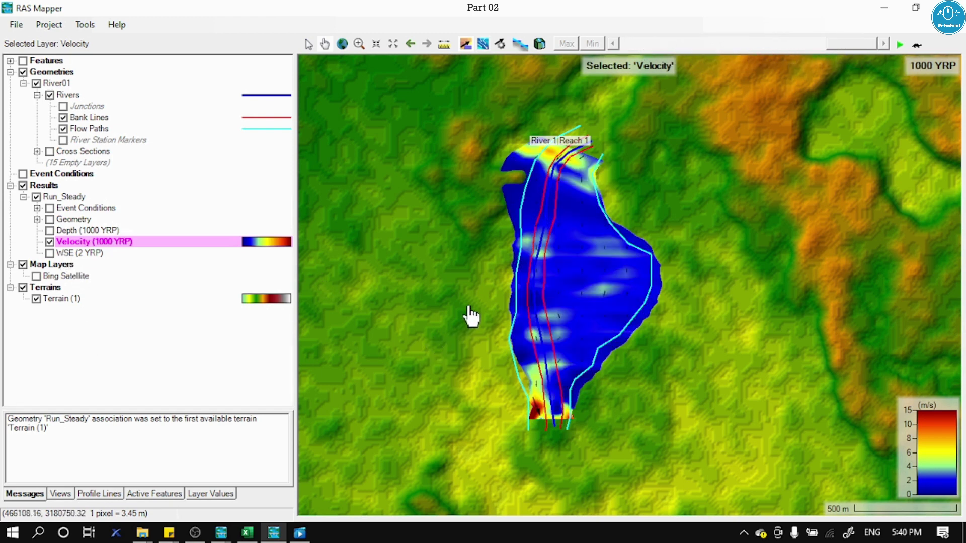
# - Compare the velocity map across the 2, 10, 100 and 1000 YRP profiles, toggling particle tracing to examine the flow pattern
pyautogui.click(483, 43)
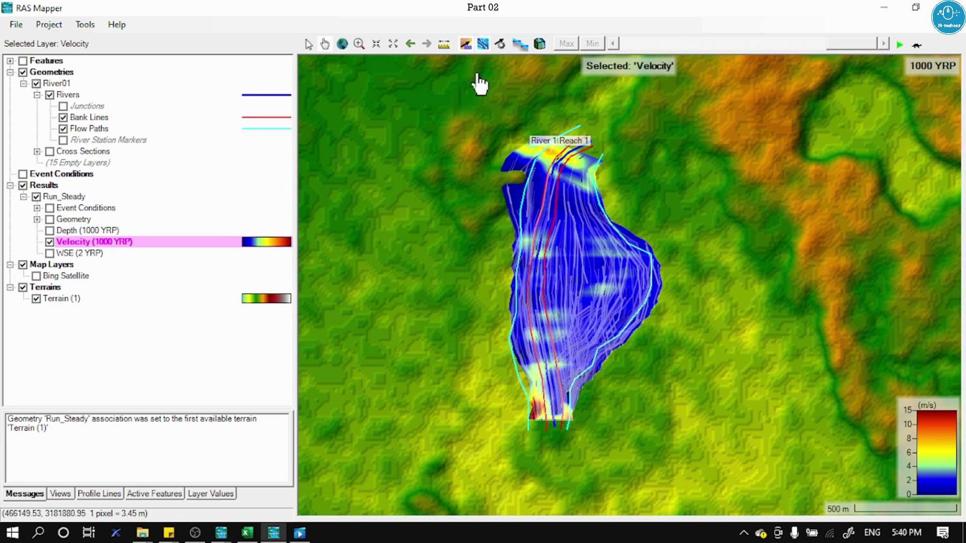
pyautogui.moveTo(837, 47); pyautogui.dragTo(630, 41)
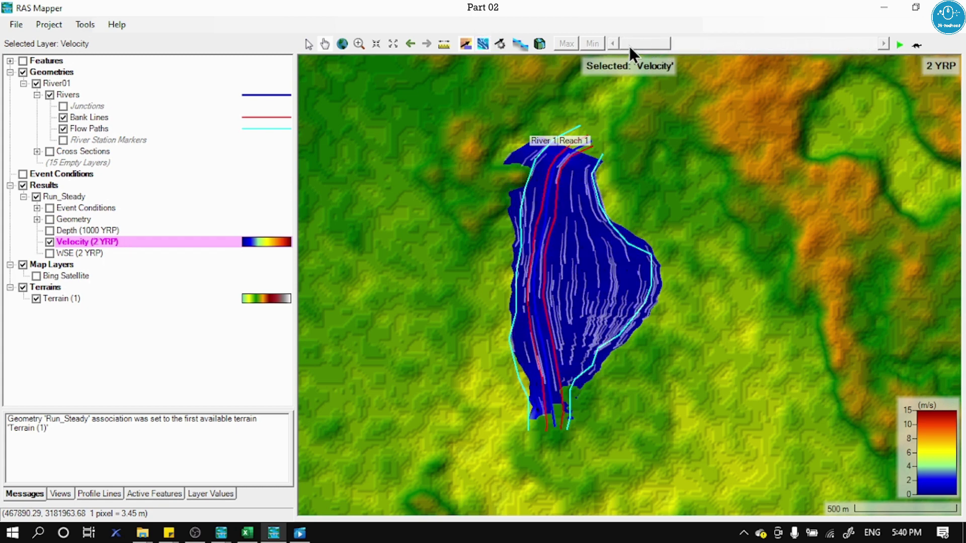
pyautogui.moveTo(632, 44); pyautogui.dragTo(684, 50)
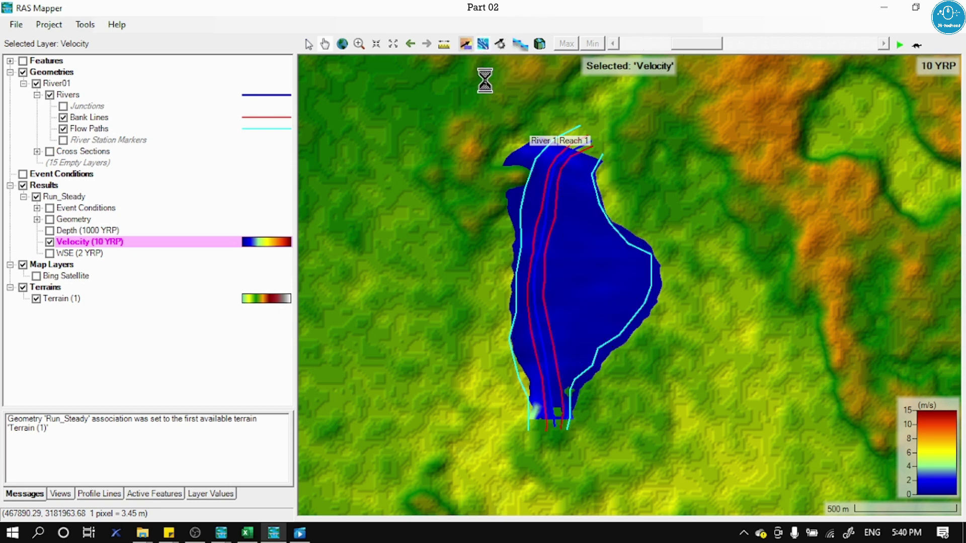
pyautogui.click(717, 46)
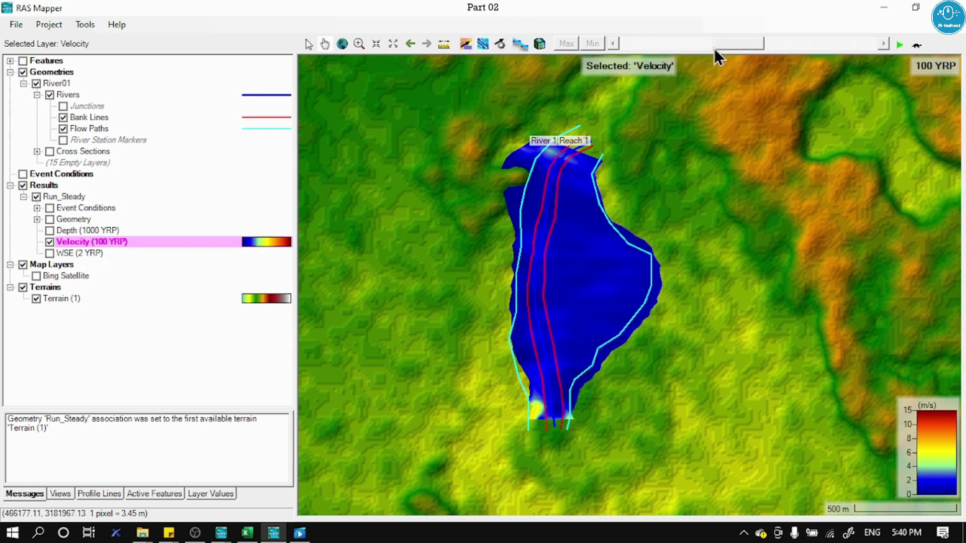
pyautogui.click(901, 45)
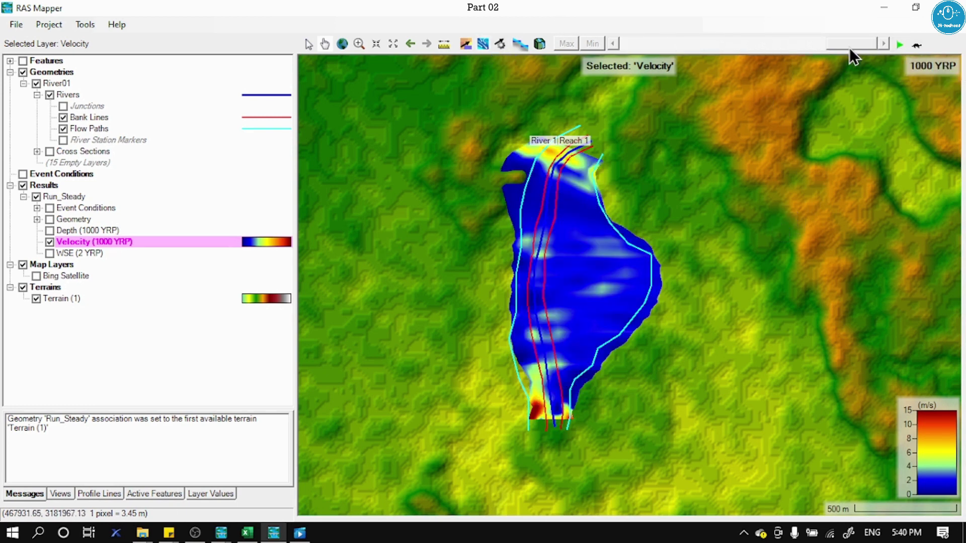
pyautogui.moveTo(849, 48); pyautogui.dragTo(497, 48)
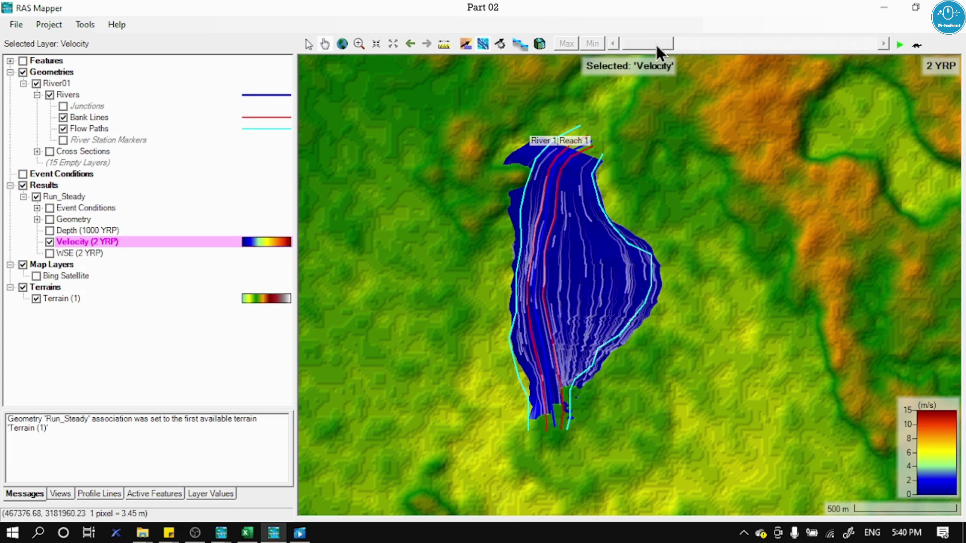
pyautogui.moveTo(656, 45); pyautogui.dragTo(856, 45)
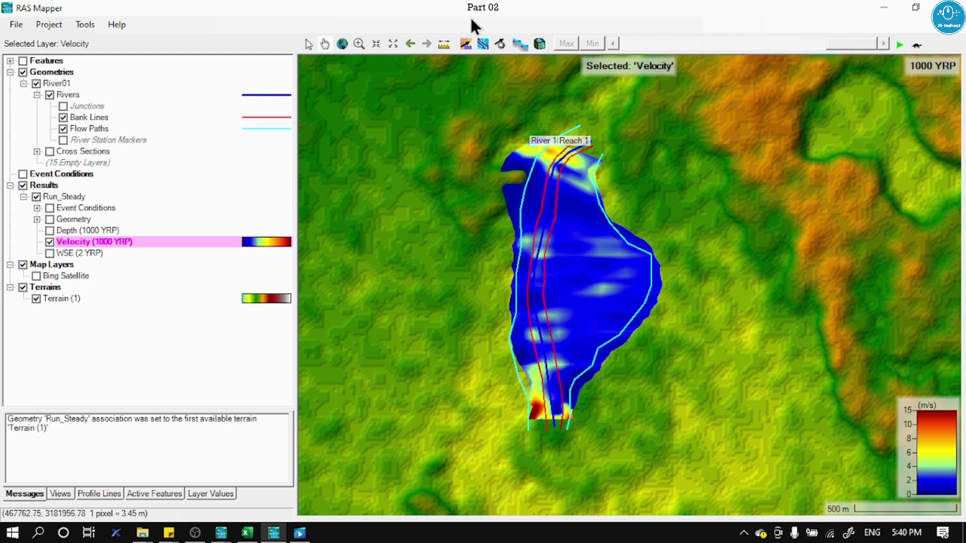
pyautogui.click(486, 47)
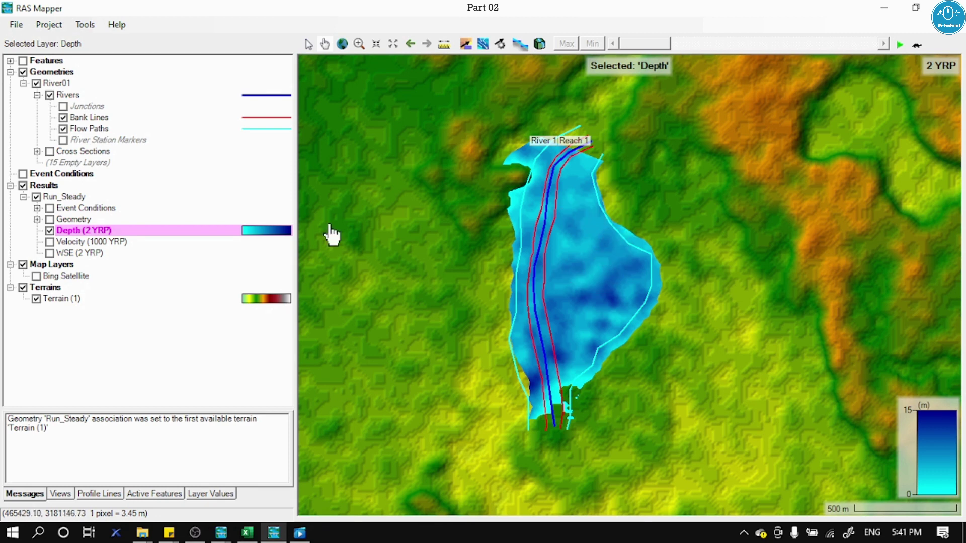
# - Export the Depth (2 YRP) layer as a raster named Depth (2 YRP), and select the stored map in the results
pyautogui.rightClick(89, 231)
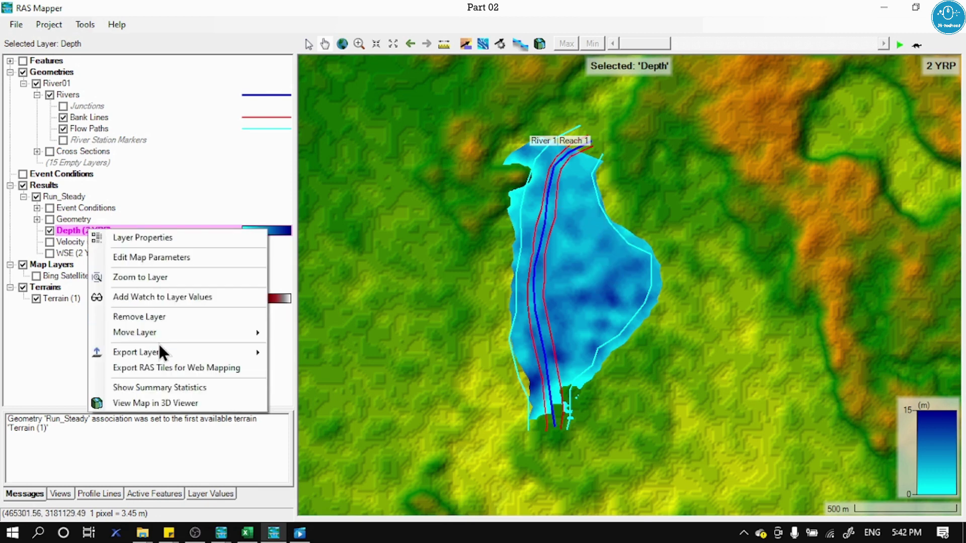
pyautogui.moveTo(179, 357)
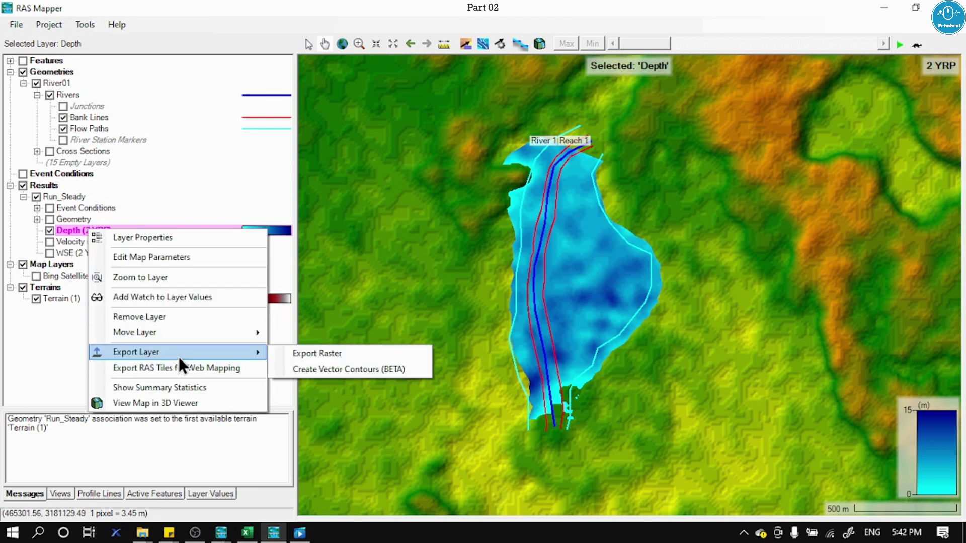
pyautogui.click(324, 353)
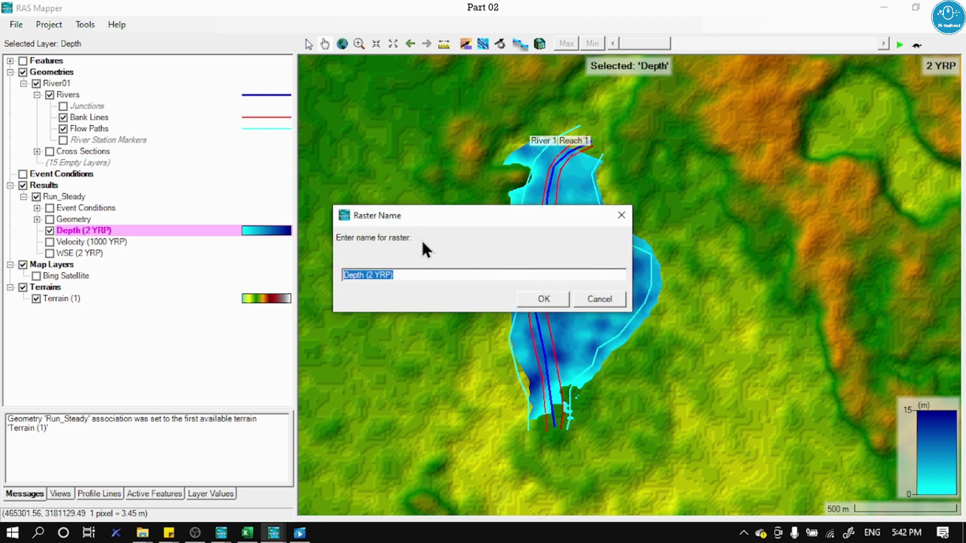
pyautogui.moveTo(438, 214); pyautogui.dragTo(477, 202)
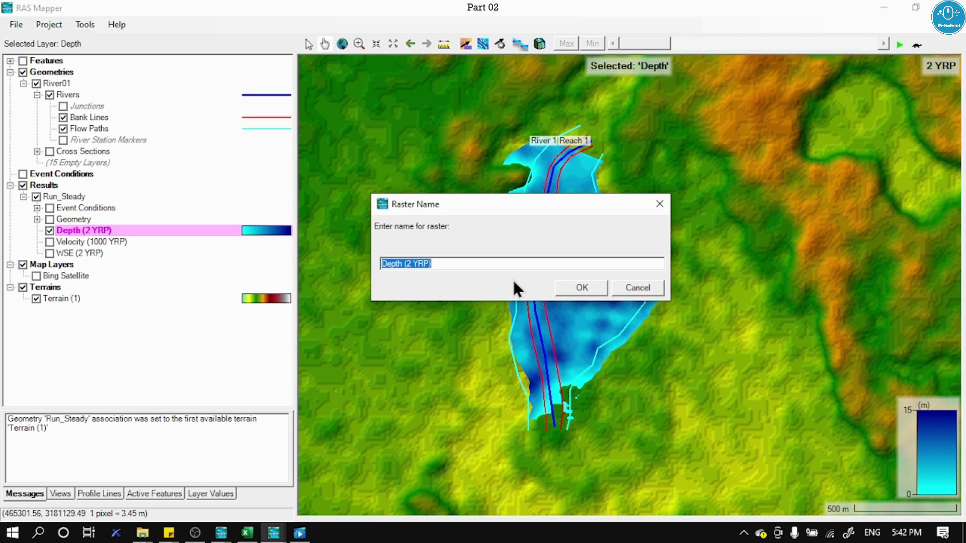
pyautogui.click(584, 287)
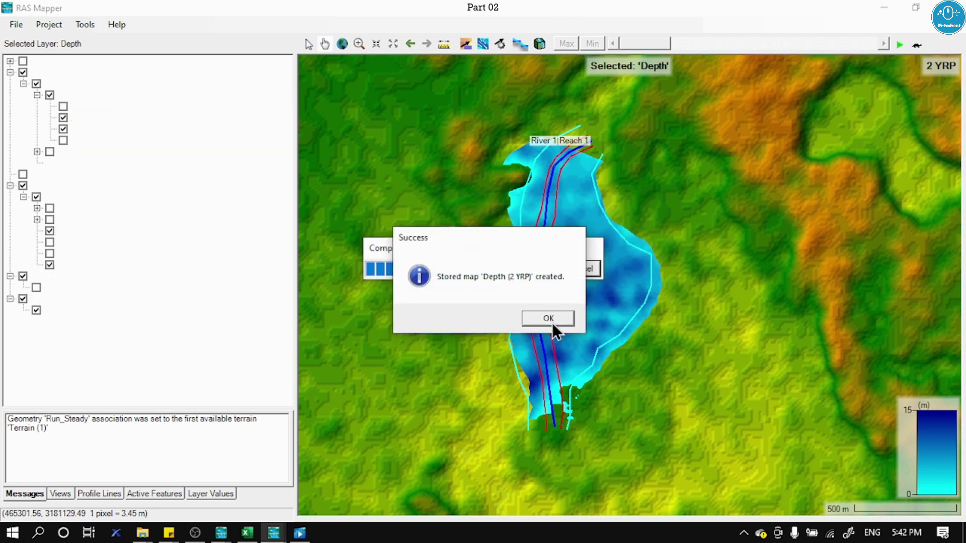
pyautogui.click(551, 320)
pyautogui.click(83, 266)
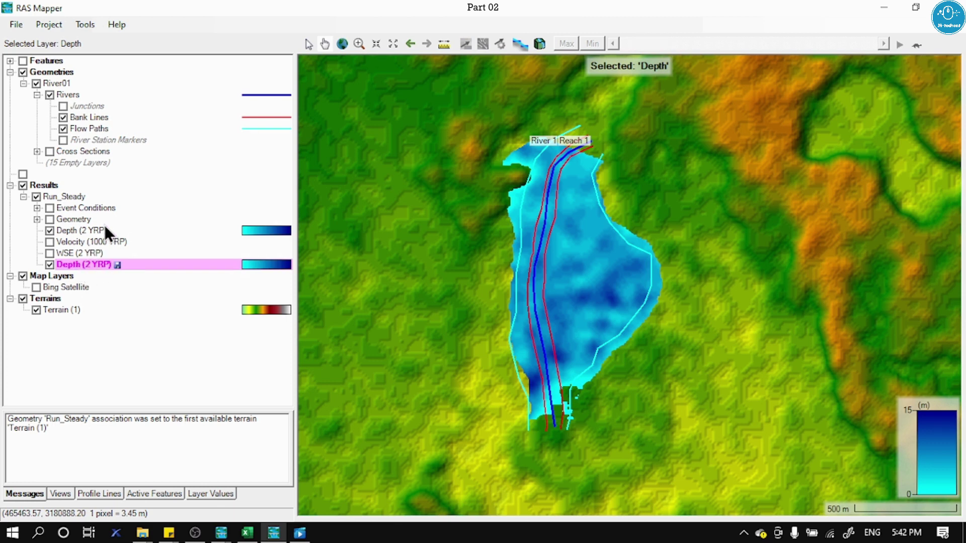
# - Set the Depth layer's profile to 10 YRP and export it as a raster named Depth (10 YRP)
pyautogui.click(186, 230)
pyautogui.moveTo(667, 46); pyautogui.dragTo(720, 49)
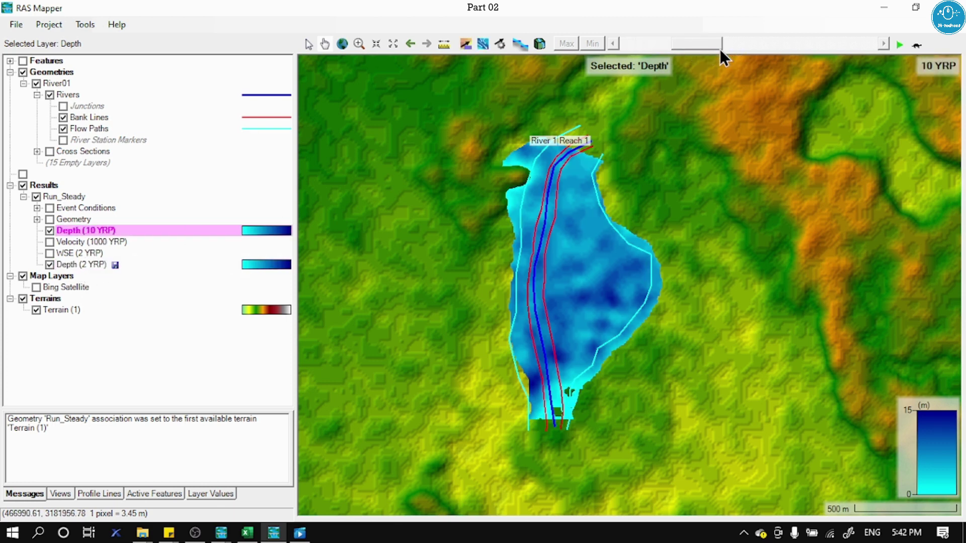
pyautogui.rightClick(98, 231)
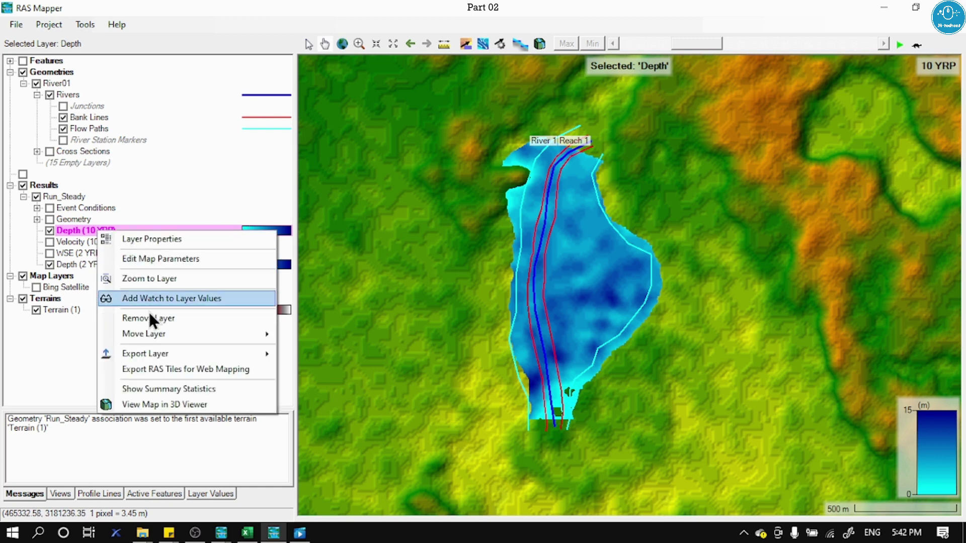
pyautogui.moveTo(159, 358)
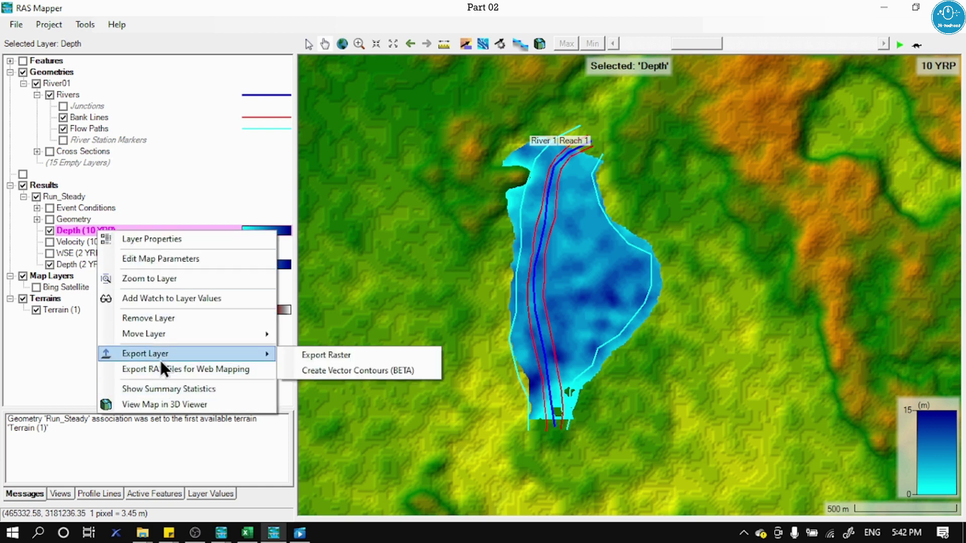
pyautogui.click(325, 355)
pyautogui.click(536, 299)
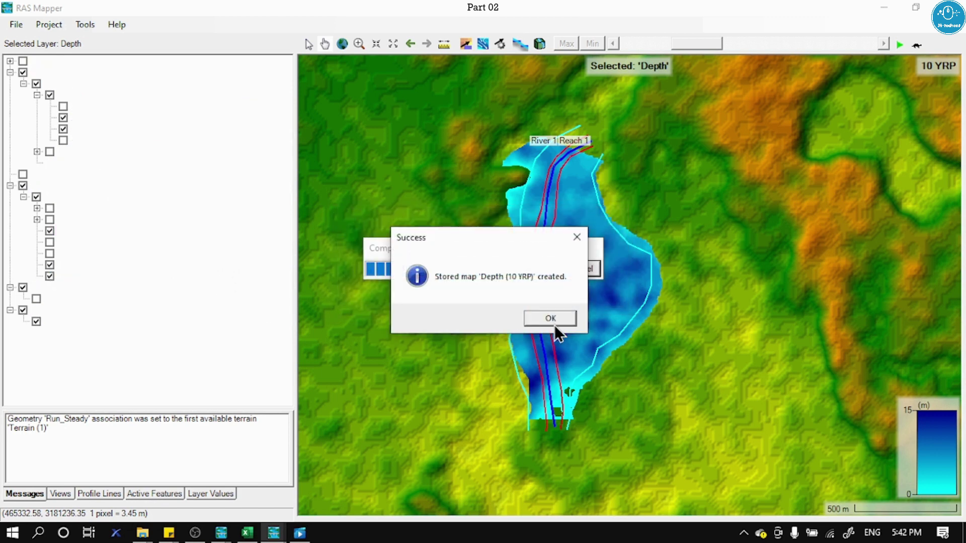
pyautogui.click(556, 326)
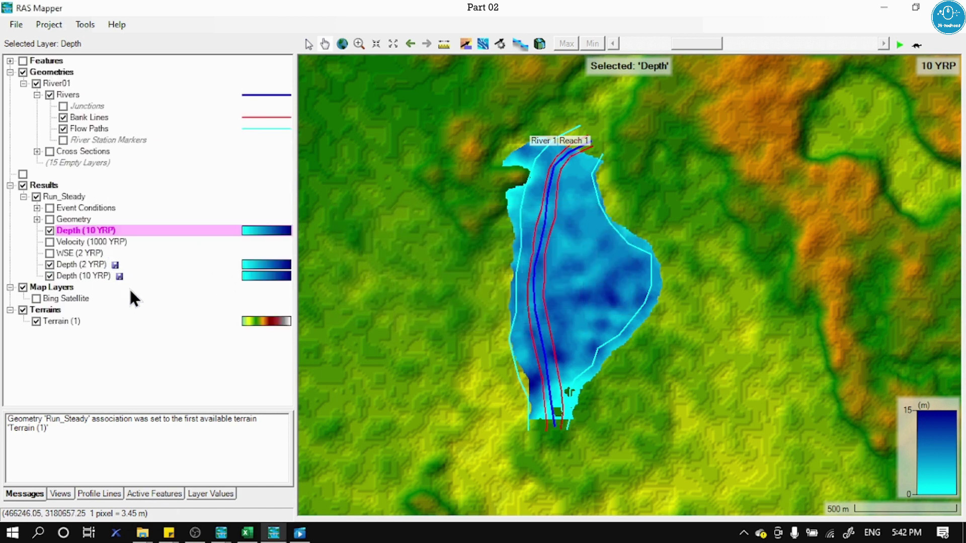
# - Turn on the Velocity layer, set its profile to 2 YRP and export it as a raster named Velocity (2 YRP)
pyautogui.click(95, 243)
pyautogui.click(49, 241)
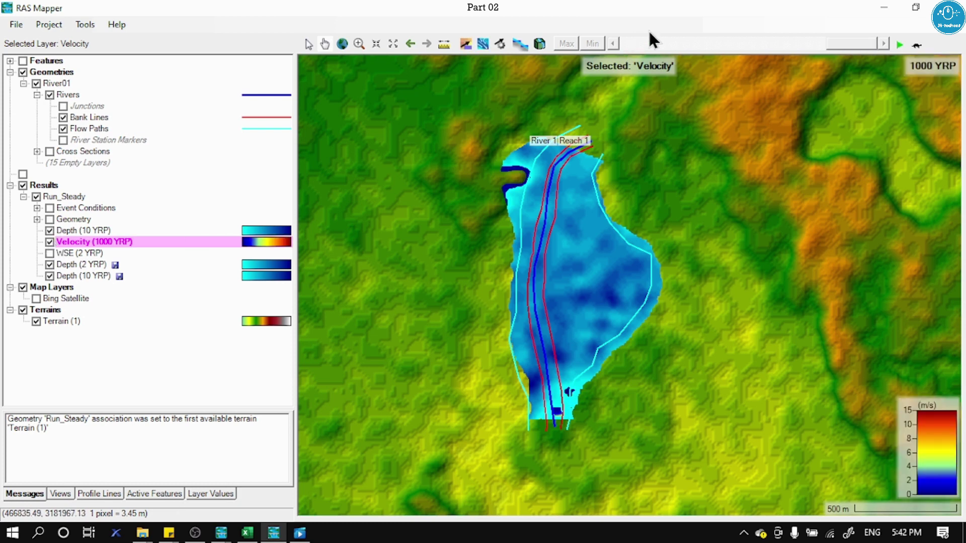
pyautogui.moveTo(842, 44); pyautogui.dragTo(608, 44)
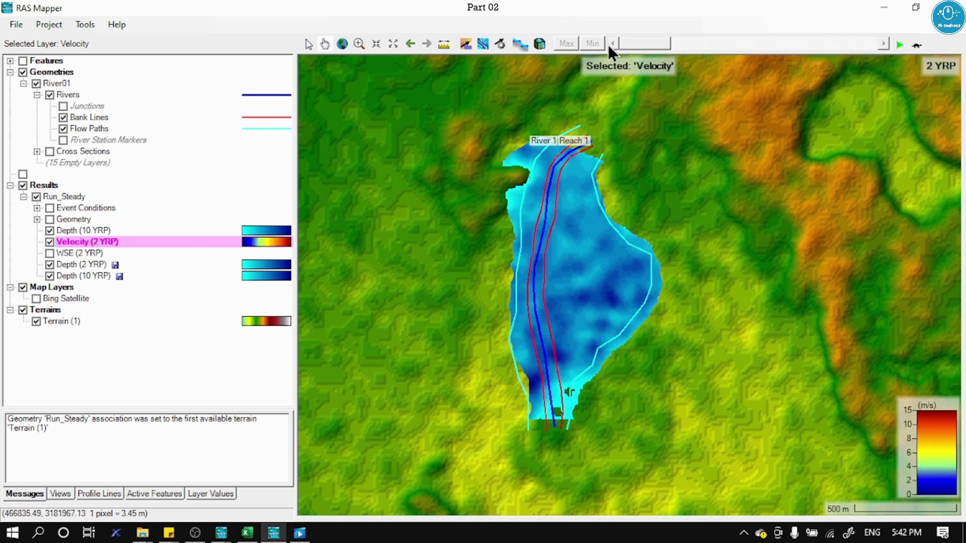
pyautogui.rightClick(110, 242)
pyautogui.moveTo(223, 369)
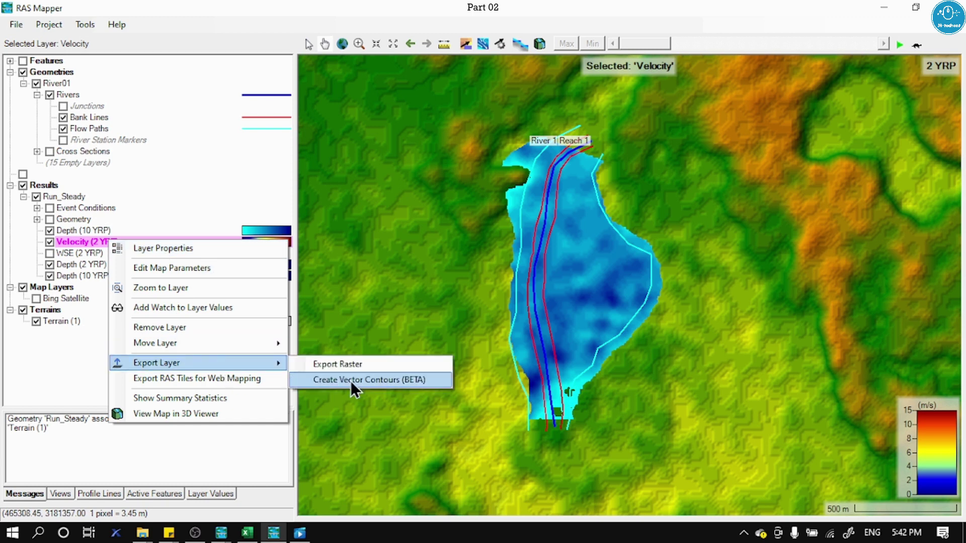
pyautogui.click(353, 366)
pyautogui.click(542, 302)
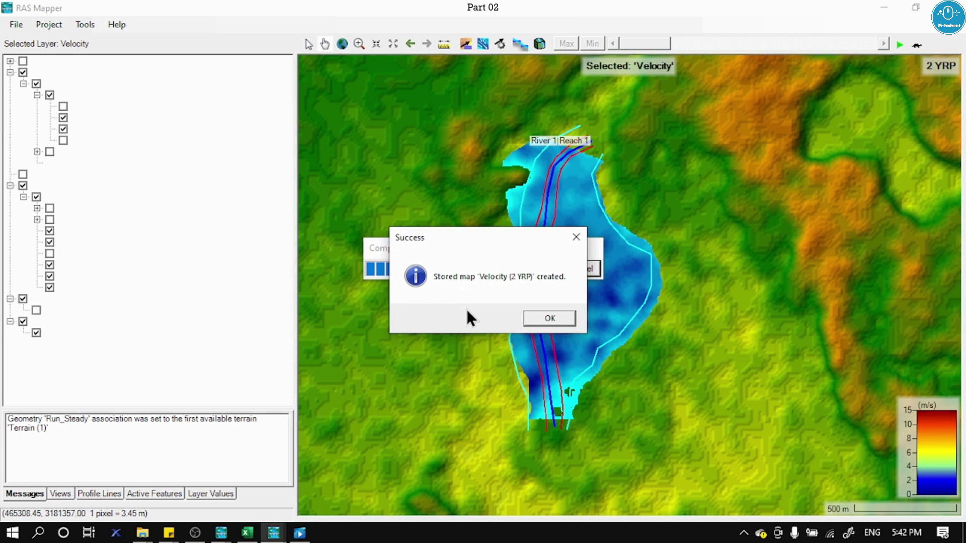
pyautogui.click(544, 320)
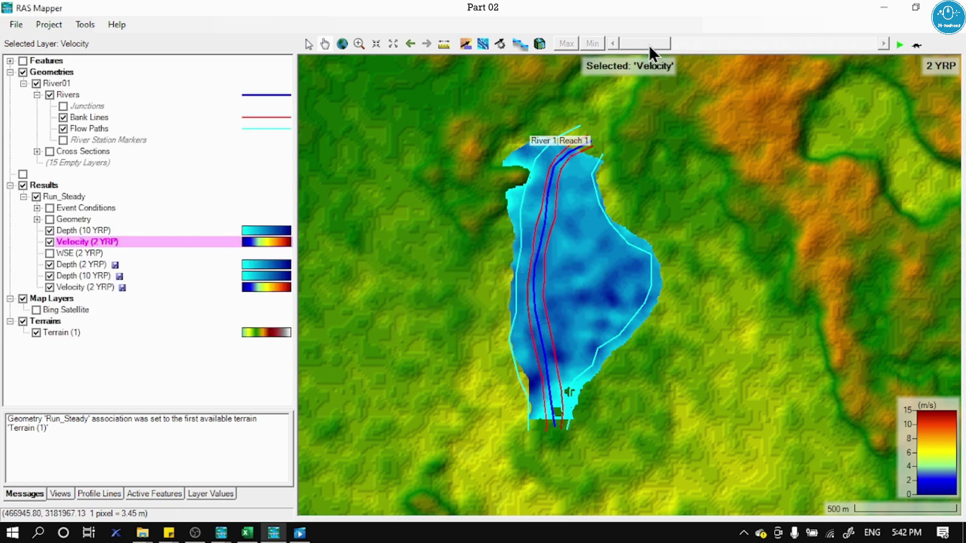
# - Advance the Velocity layer to 10 YRP and export it as a raster named Velocity (10 YRP)
pyautogui.moveTo(649, 46); pyautogui.dragTo(695, 41)
pyautogui.rightClick(76, 242)
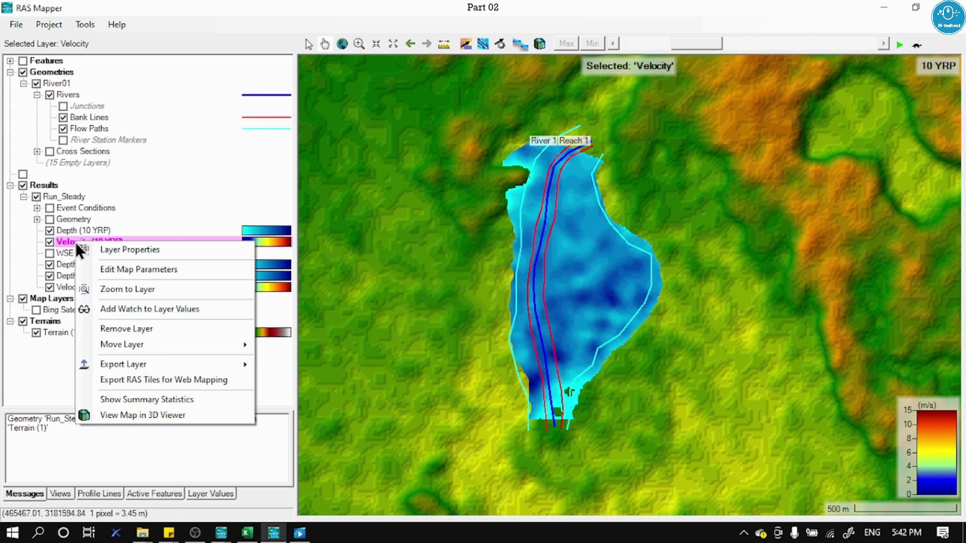
pyautogui.moveTo(200, 366)
pyautogui.click(307, 366)
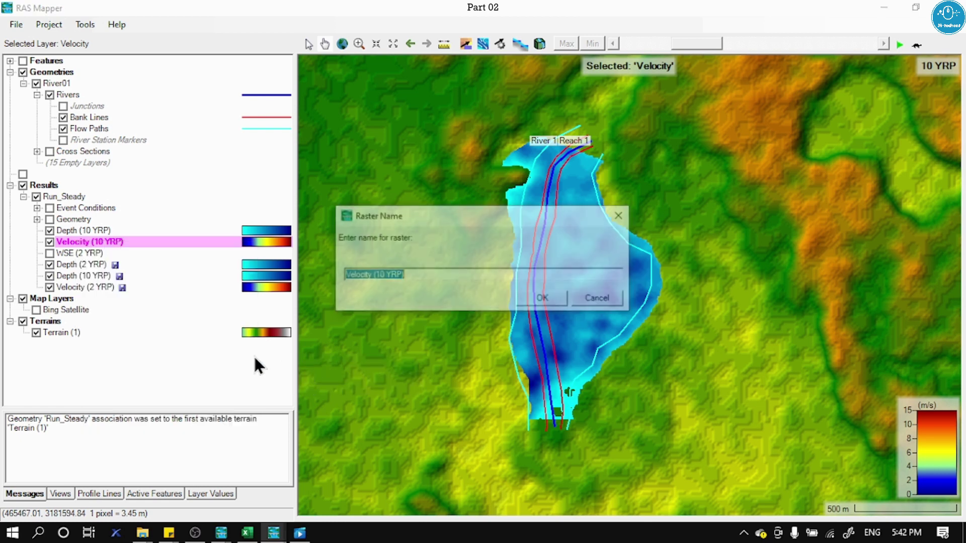
pyautogui.click(540, 299)
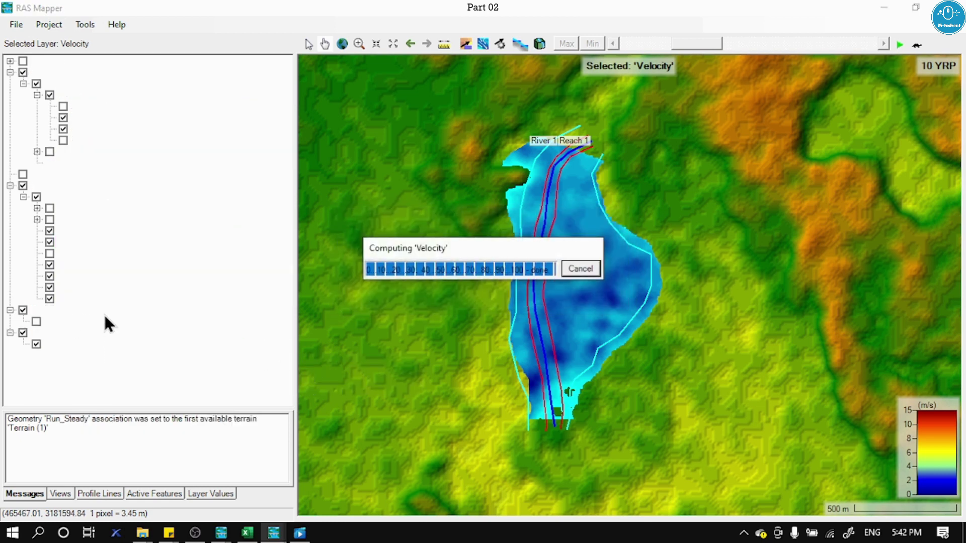
pyautogui.press('Return')
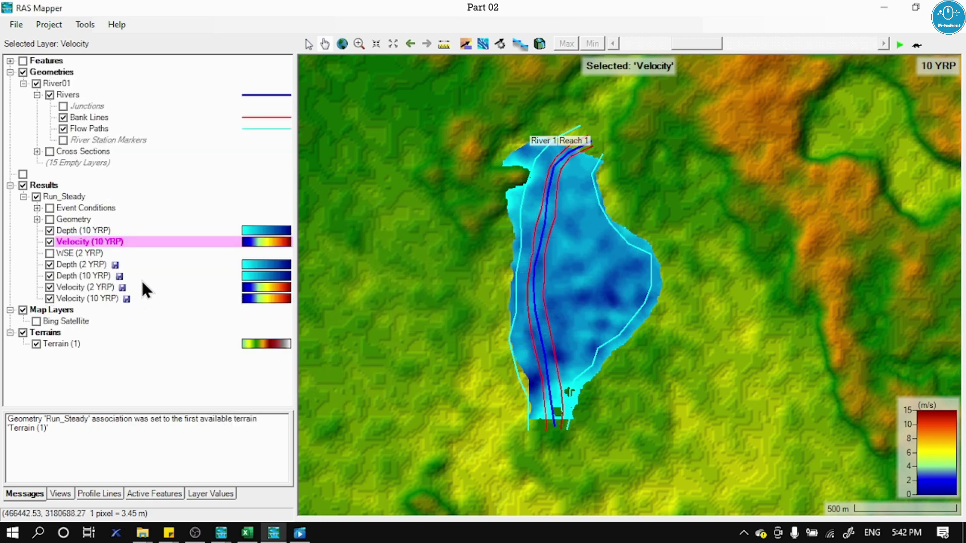
# - Look over the stored depth and velocity maps in the results and the options available for the stored Depth (2 YRP) map
pyautogui.click(98, 268)
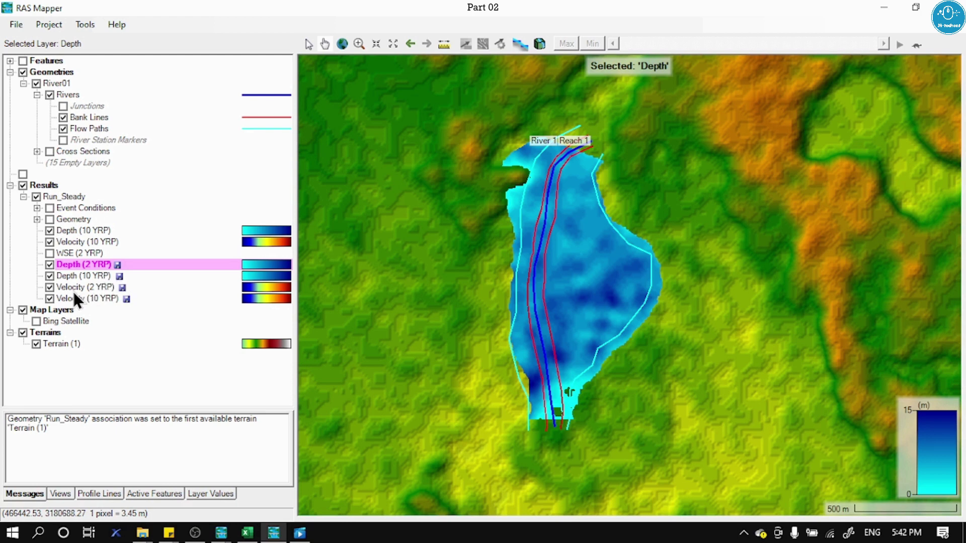
pyautogui.click(105, 299)
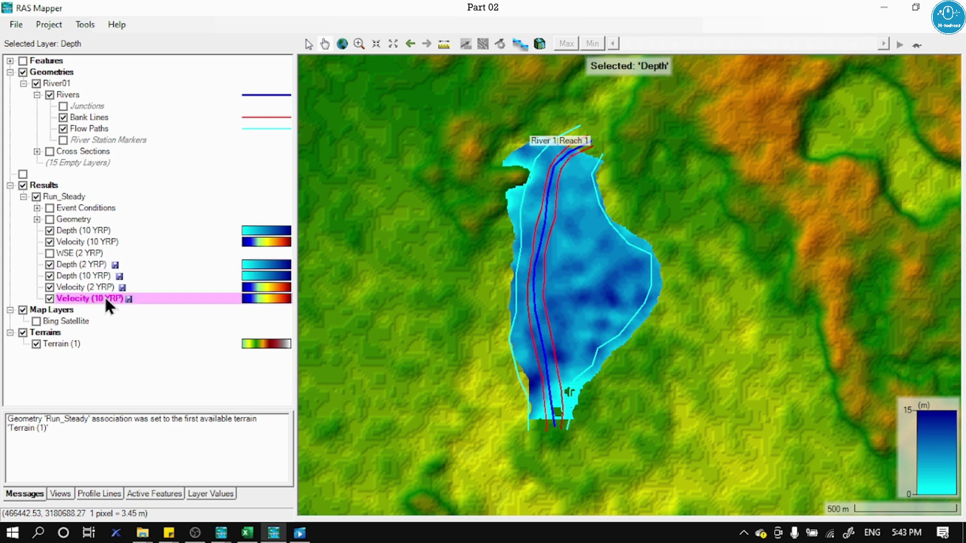
pyautogui.click(91, 265)
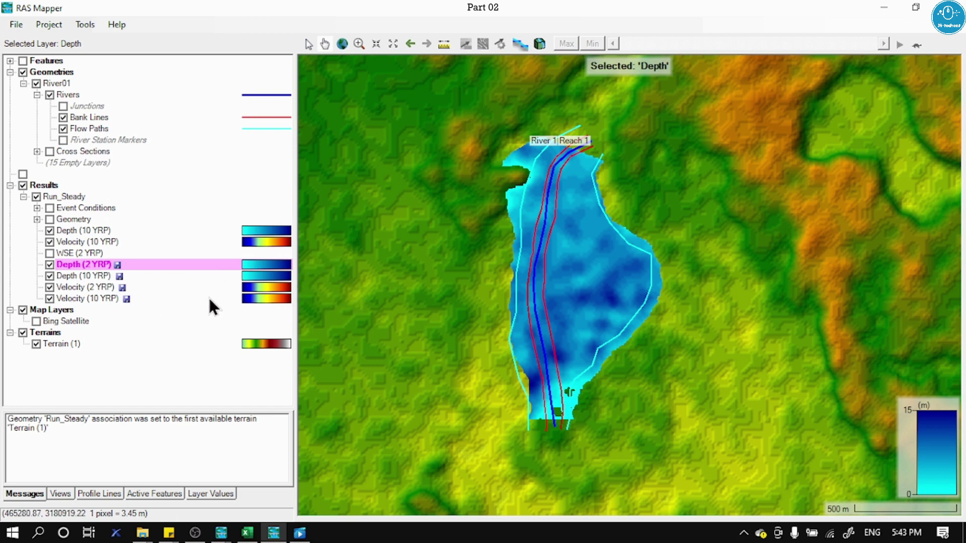
pyautogui.rightClick(156, 269)
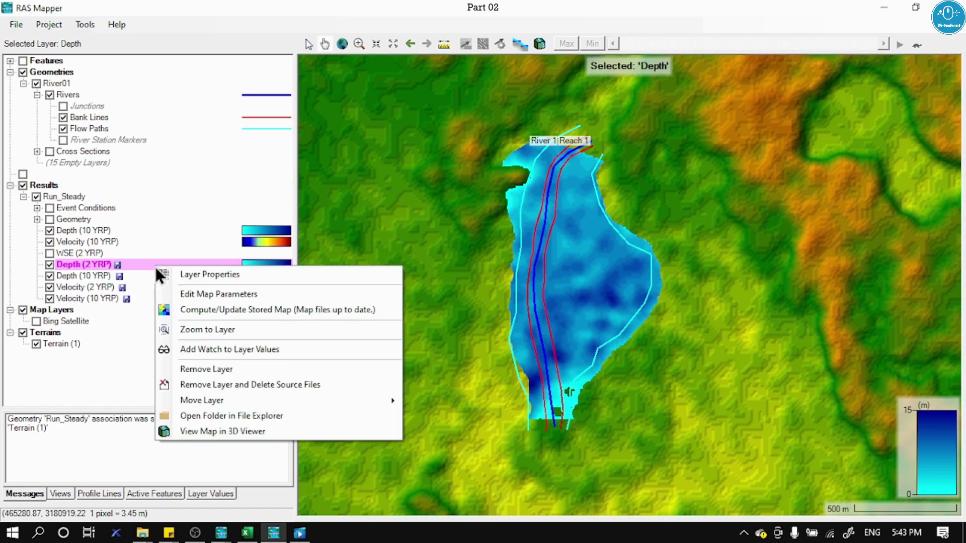
pyautogui.click(155, 265)
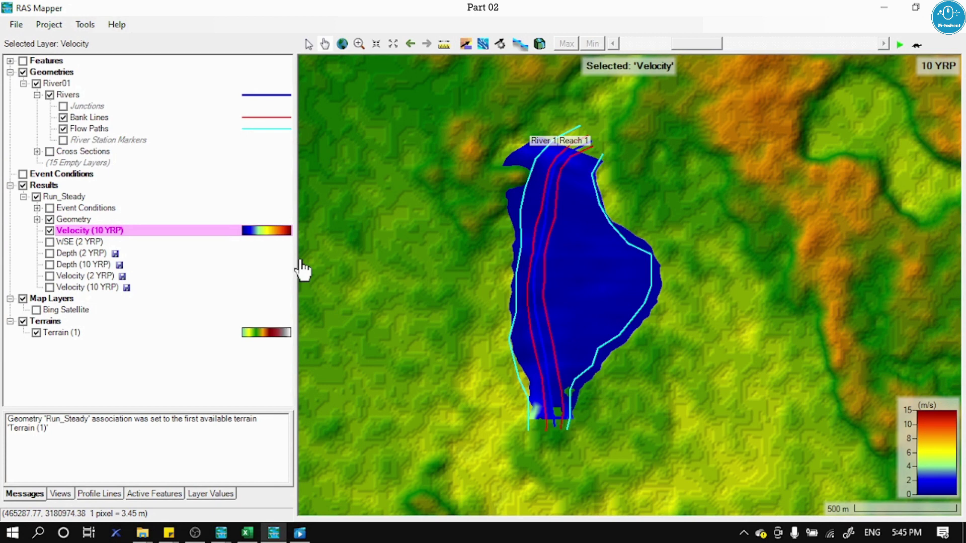
pyautogui.rightClick(75, 230)
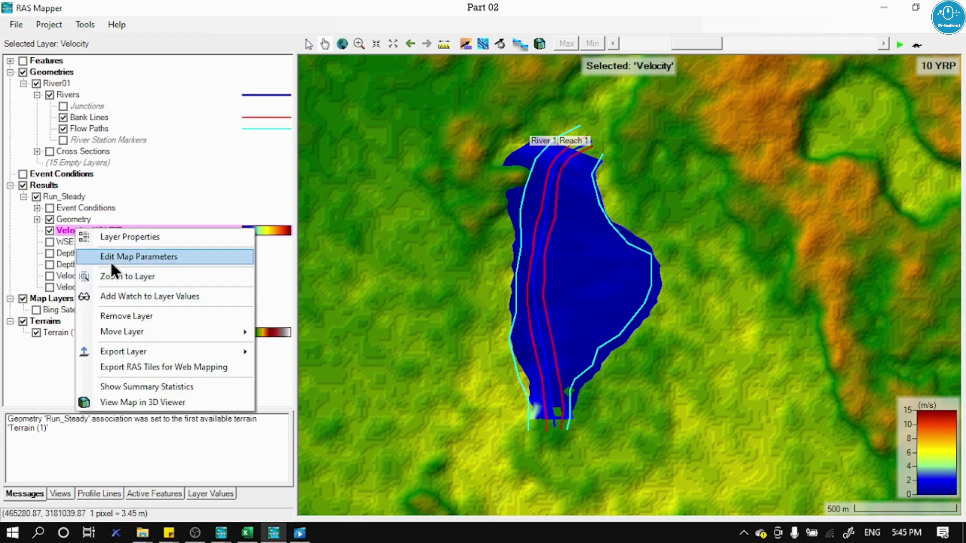
pyautogui.click(111, 258)
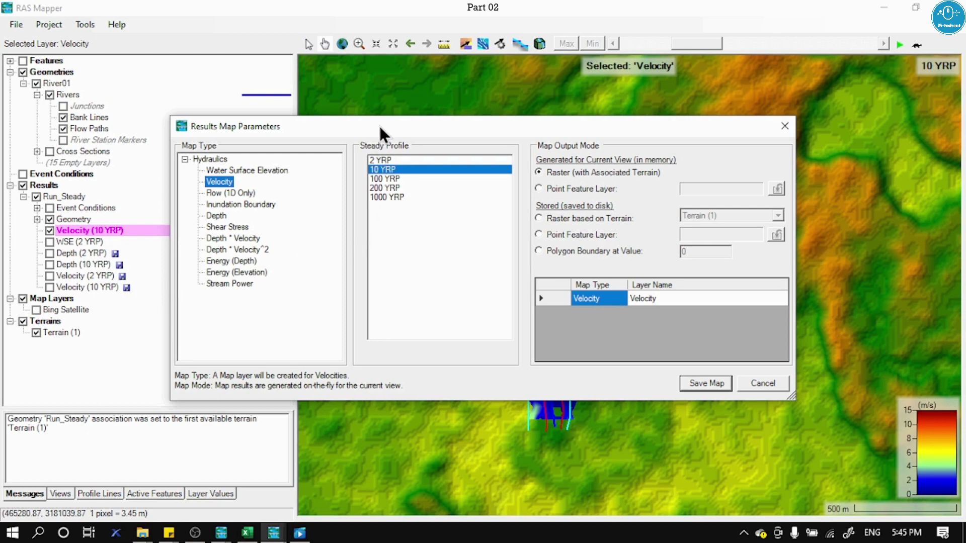
pyautogui.moveTo(380, 128); pyautogui.dragTo(508, 118)
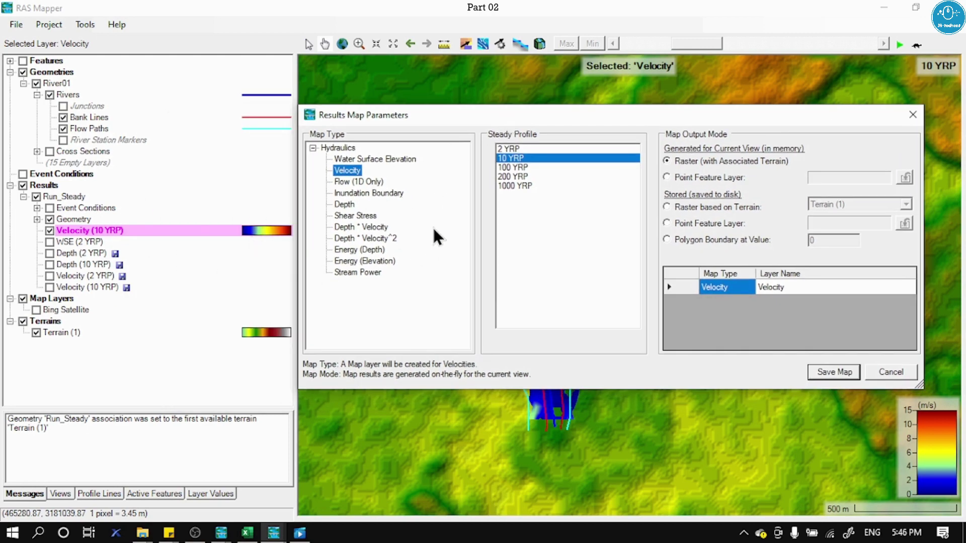
pyautogui.click(359, 229)
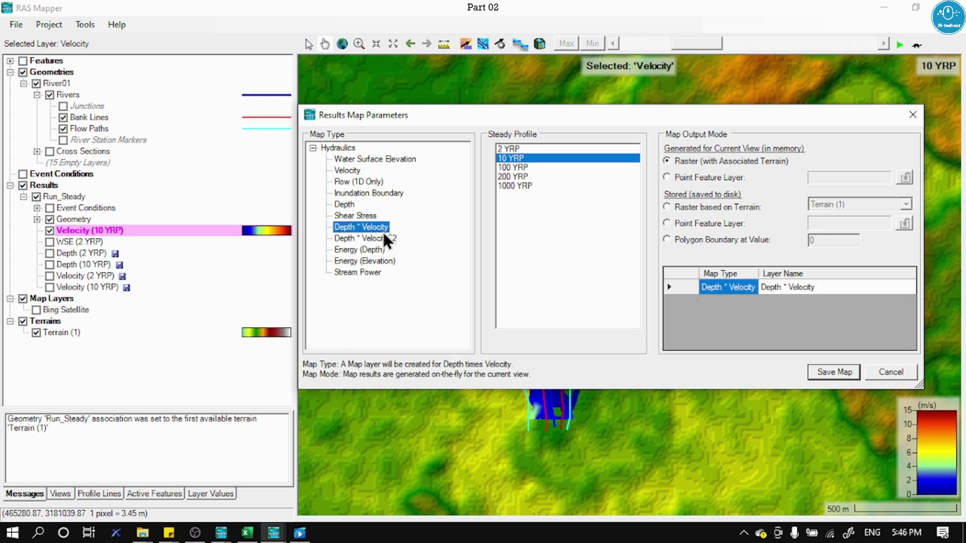
pyautogui.moveTo(441, 123); pyautogui.dragTo(431, 144)
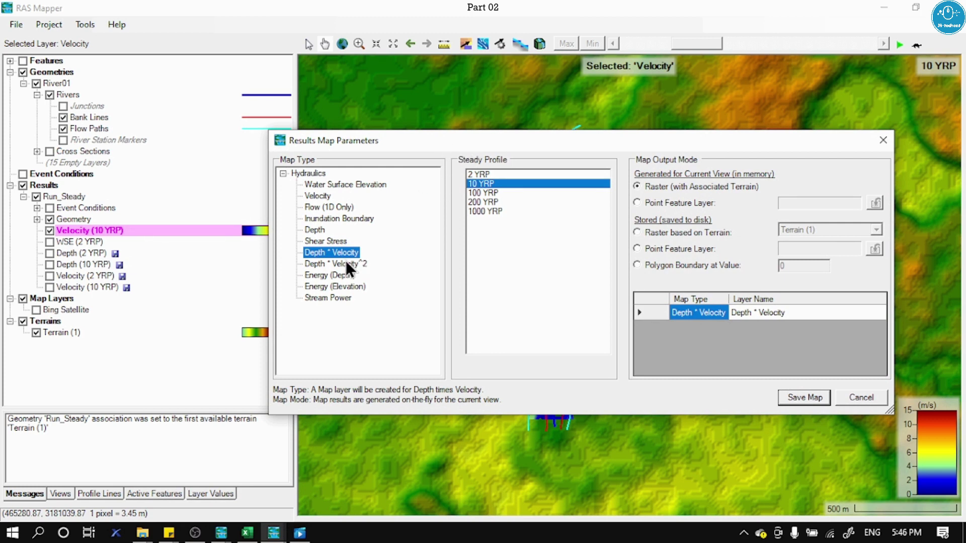
pyautogui.moveTo(454, 145); pyautogui.dragTo(474, 134)
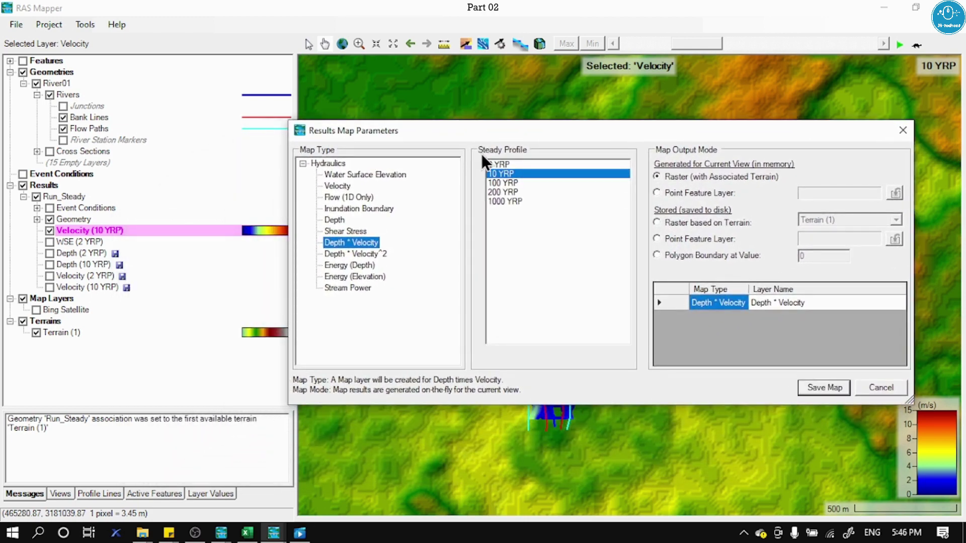
pyautogui.click(889, 391)
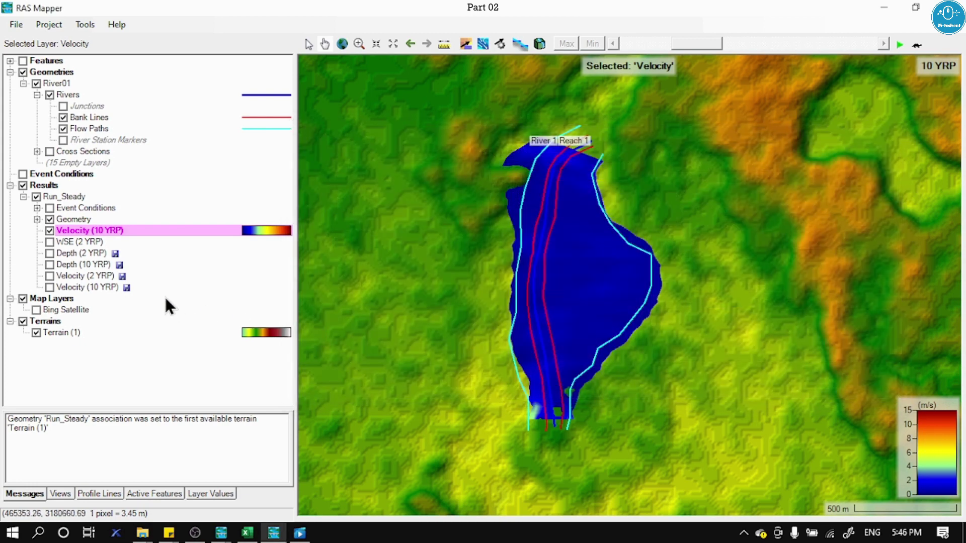
# - Change the WSE (2 YRP) layer's map type to Depth * Velocity and save the map
pyautogui.click(74, 243)
pyautogui.click(77, 254)
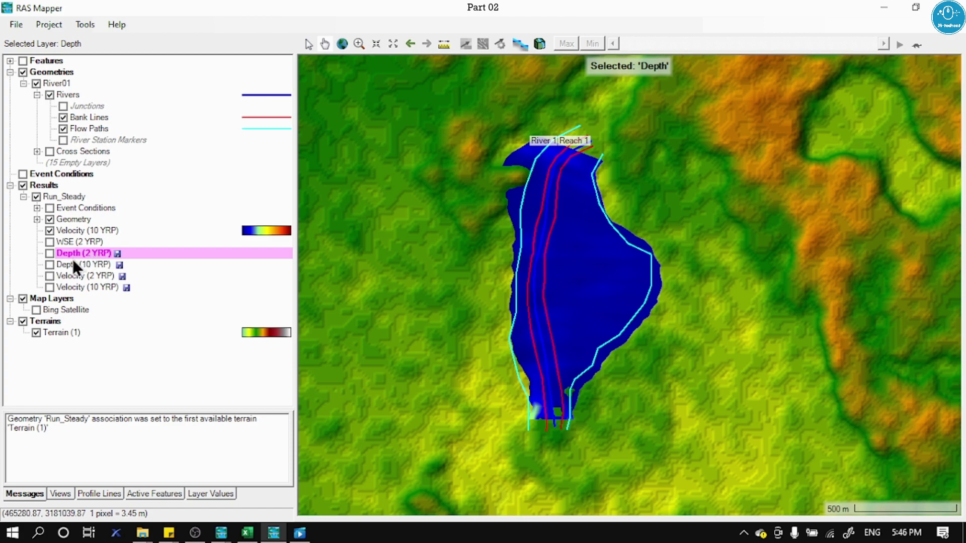
pyautogui.click(79, 244)
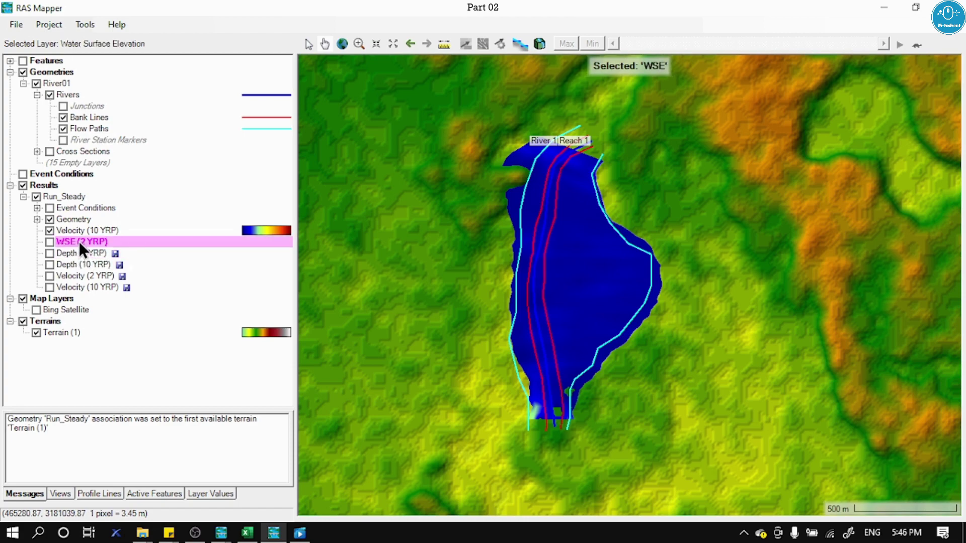
pyautogui.rightClick(80, 242)
pyautogui.click(104, 274)
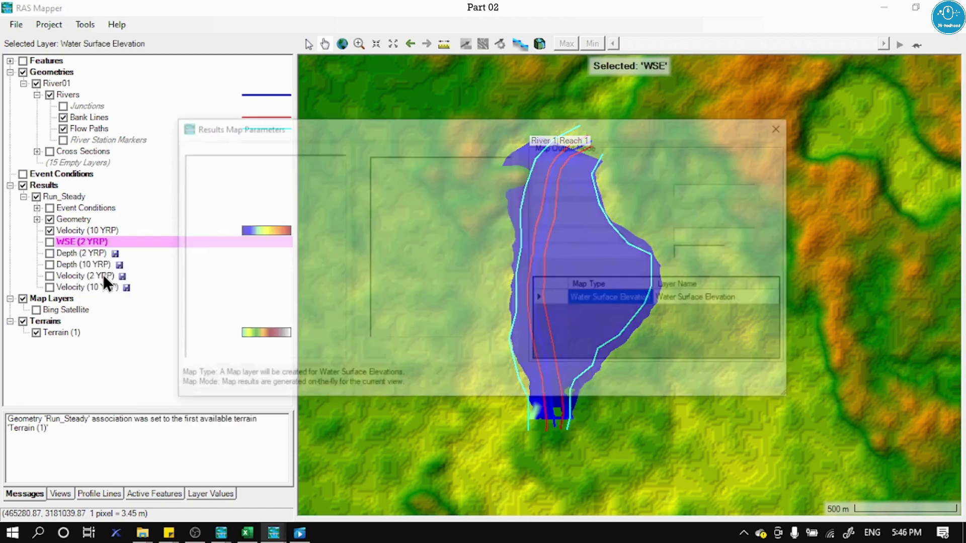
pyautogui.click(240, 241)
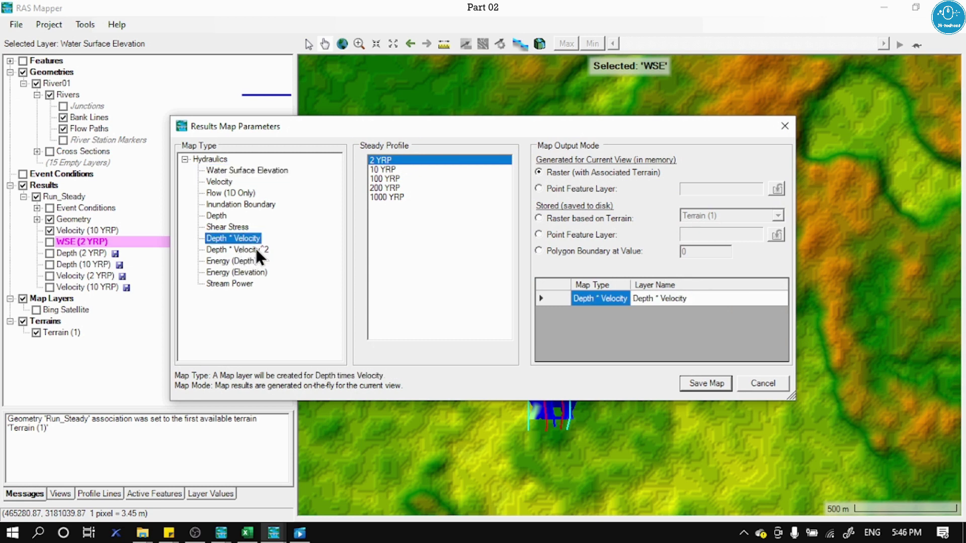
pyautogui.click(237, 250)
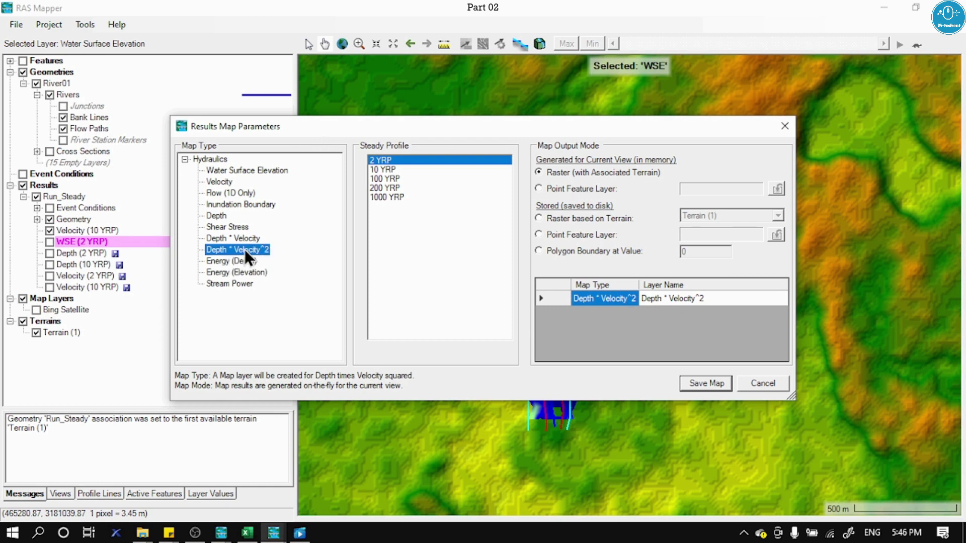
pyautogui.click(225, 240)
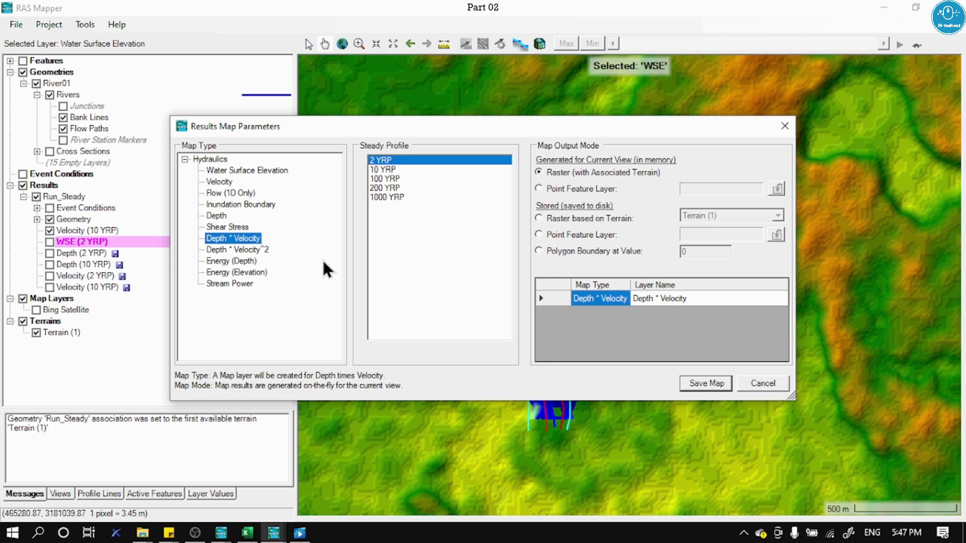
pyautogui.click(707, 383)
# - Display the Depth * Velocity layer in place of Velocity and play its profiles through to 1000 YRP
pyautogui.click(50, 242)
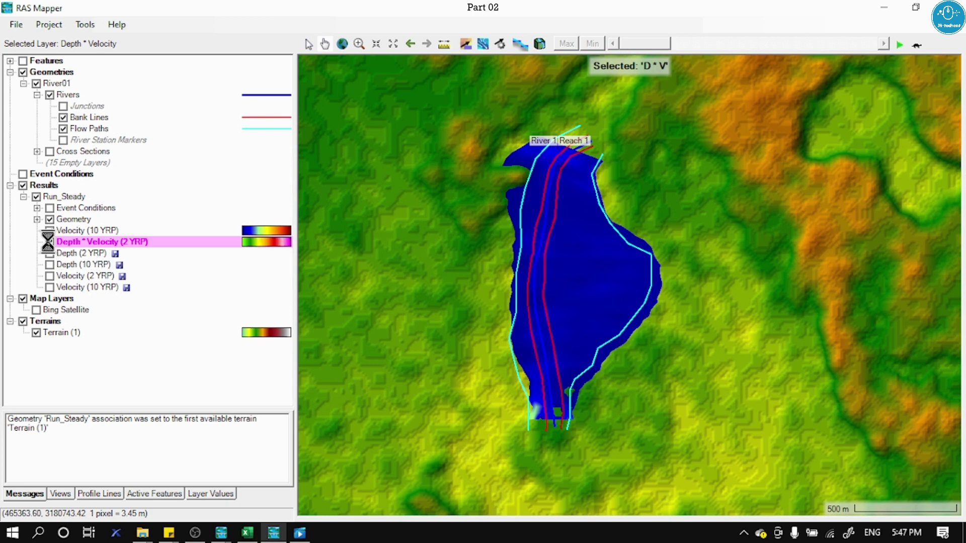
pyautogui.click(49, 230)
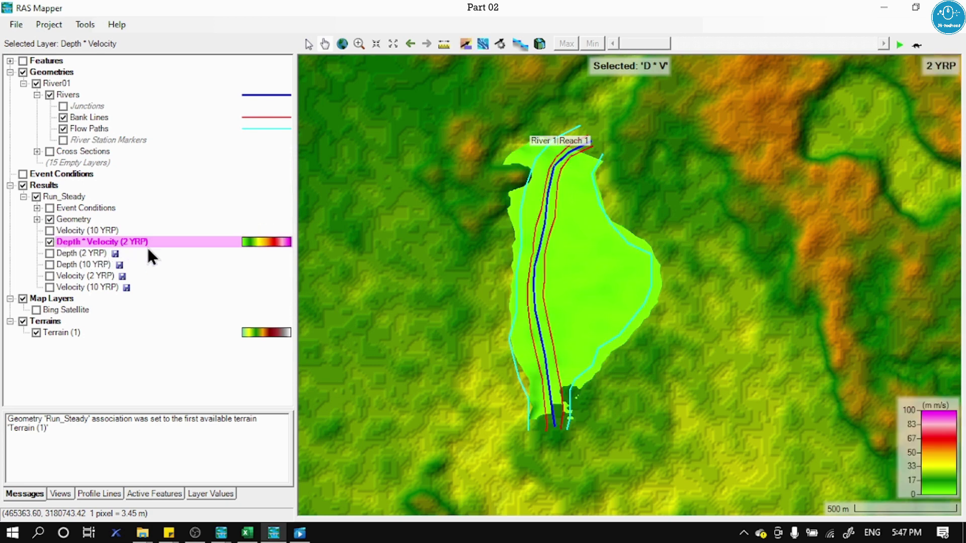
pyautogui.click(899, 45)
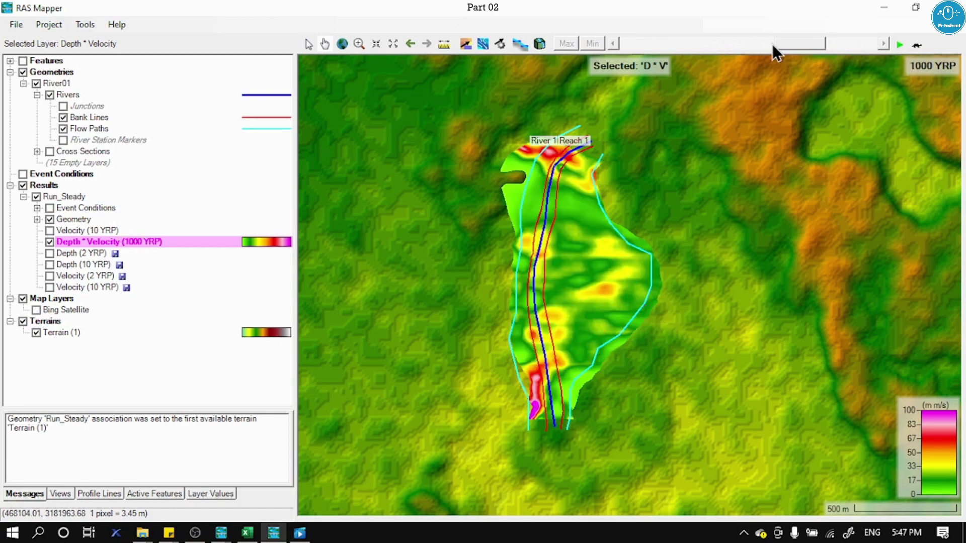
pyautogui.moveTo(772, 44); pyautogui.dragTo(886, 43)
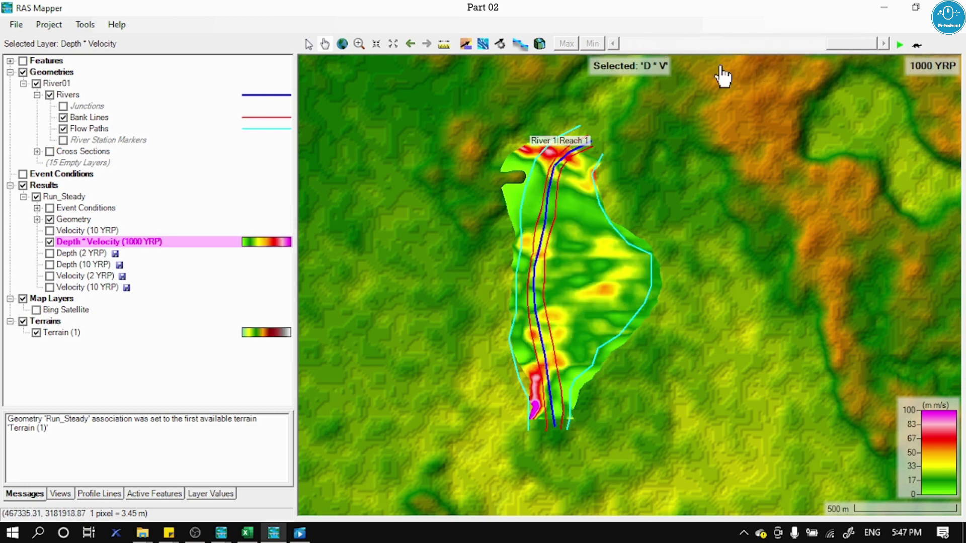
# - Hide the River01 geometry and select the Depth * Velocity layer, keeping its profile at 1000 YRP
pyautogui.click(43, 83)
pyautogui.click(35, 84)
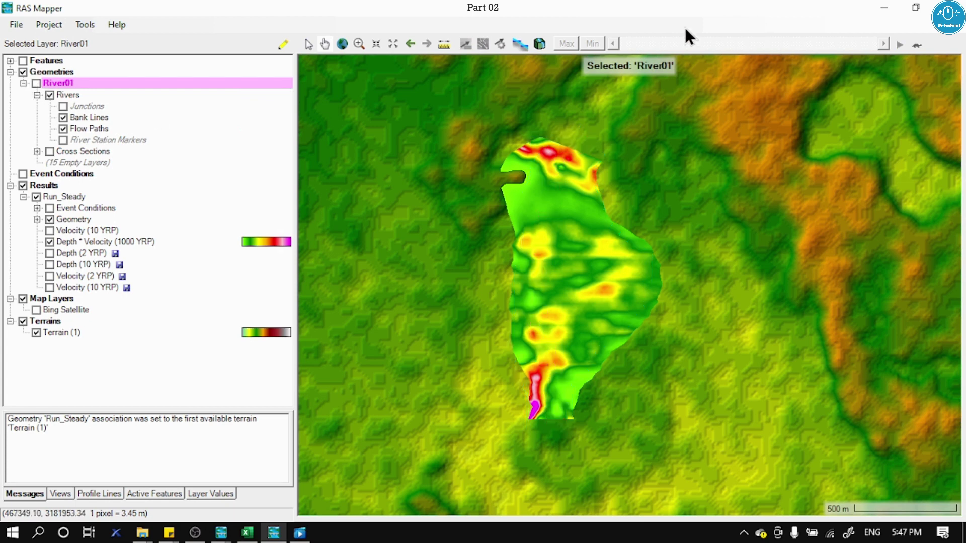
pyautogui.click(71, 230)
pyautogui.click(70, 243)
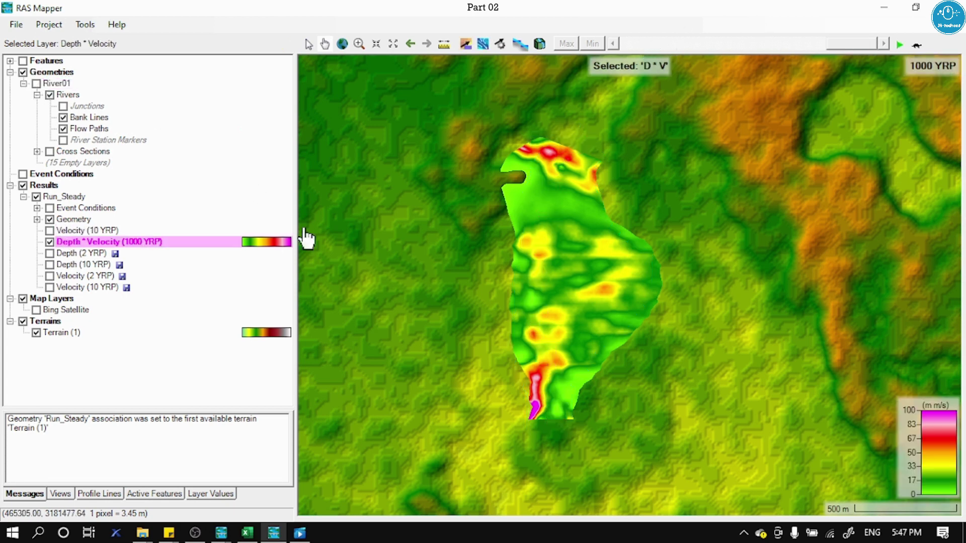
pyautogui.moveTo(844, 47); pyautogui.dragTo(871, 62)
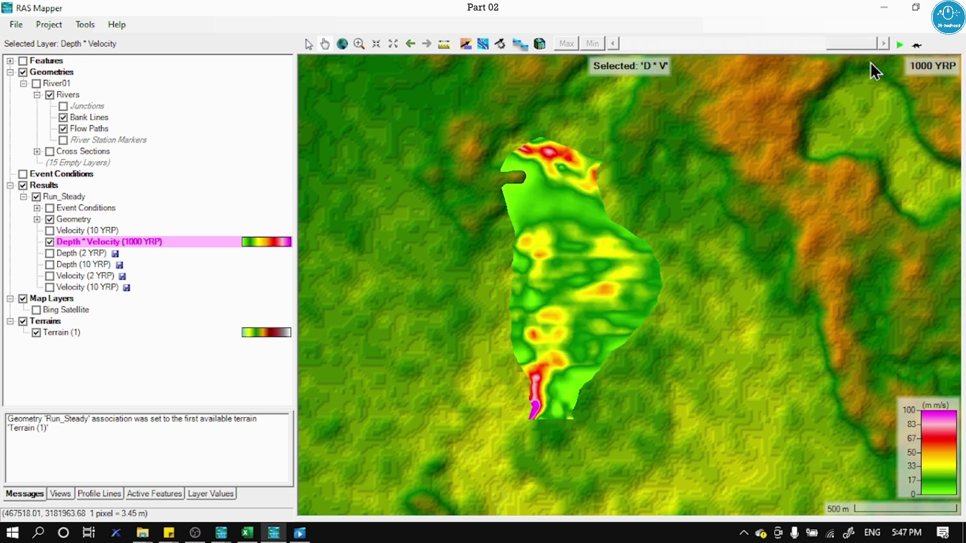